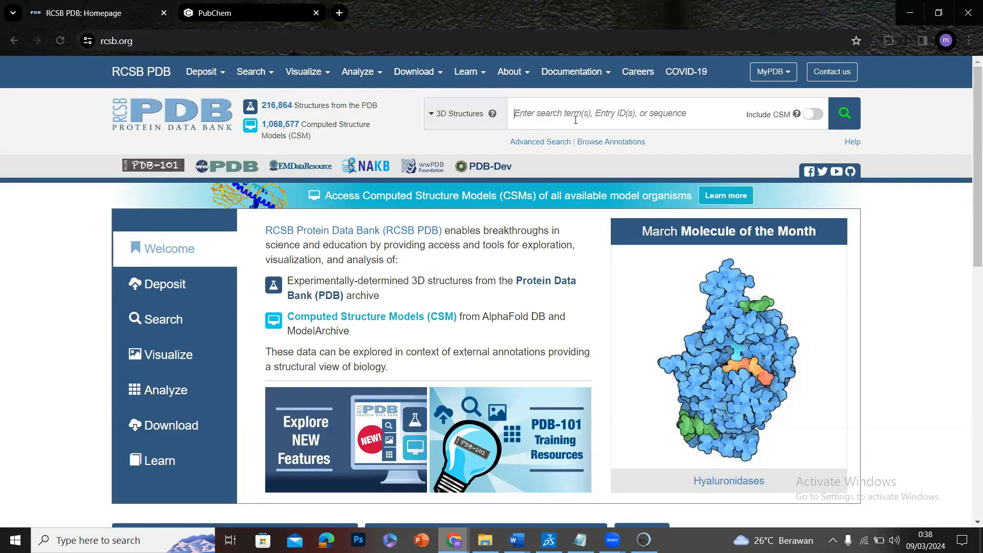
Look up protein entry 8J2P in the RCSB Protein Data Bank and show the file formats offered for download.
text(8j)
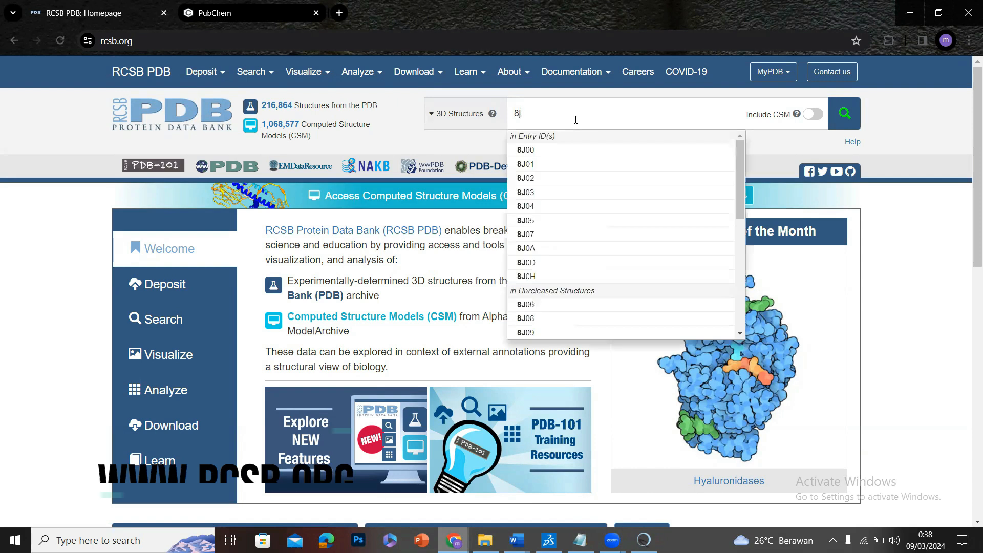
text(2p)
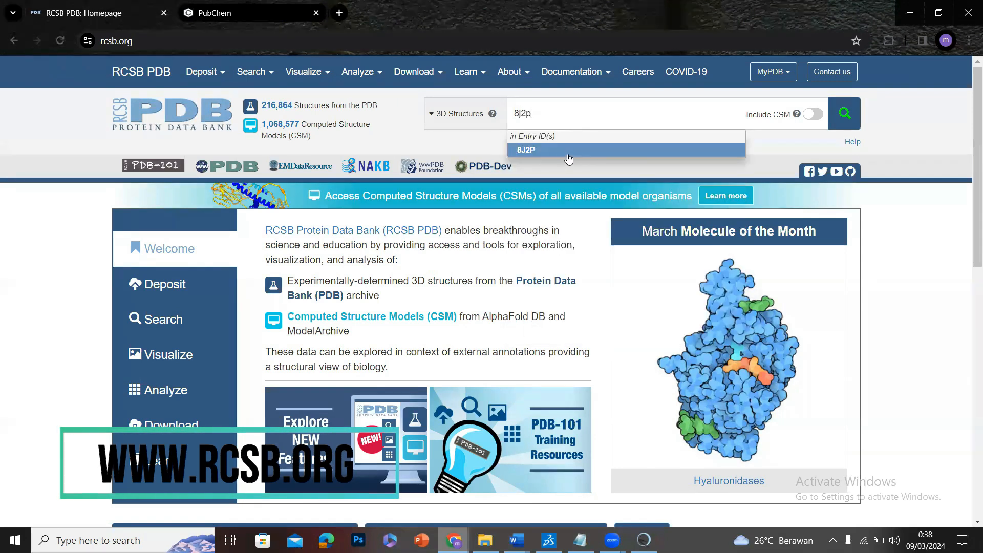
click(571, 156)
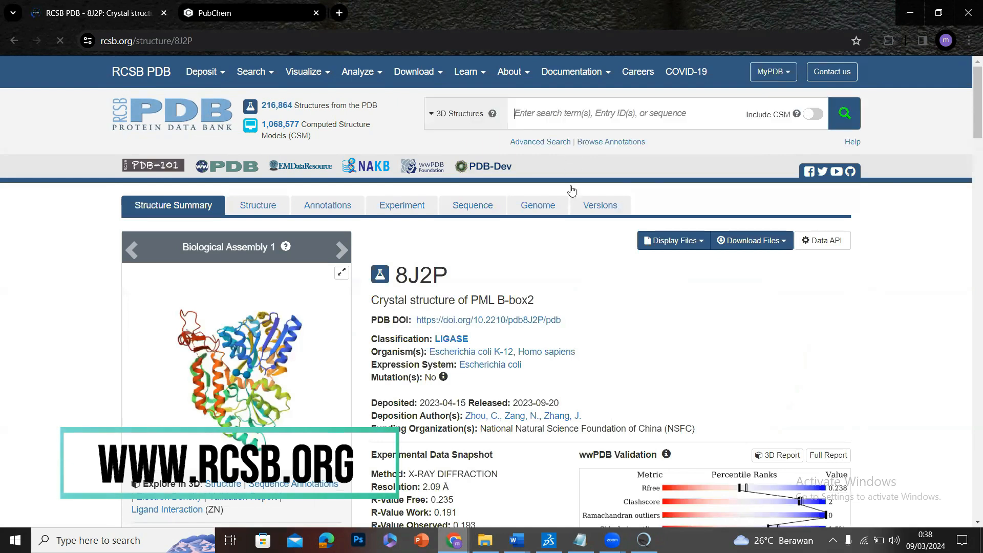
scroll(574, 280, down, 2)
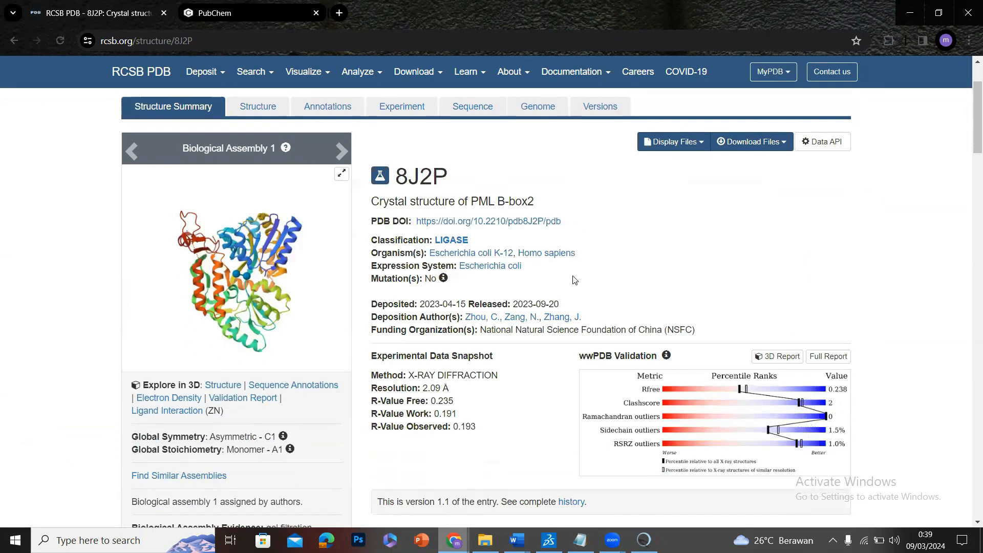
click(750, 152)
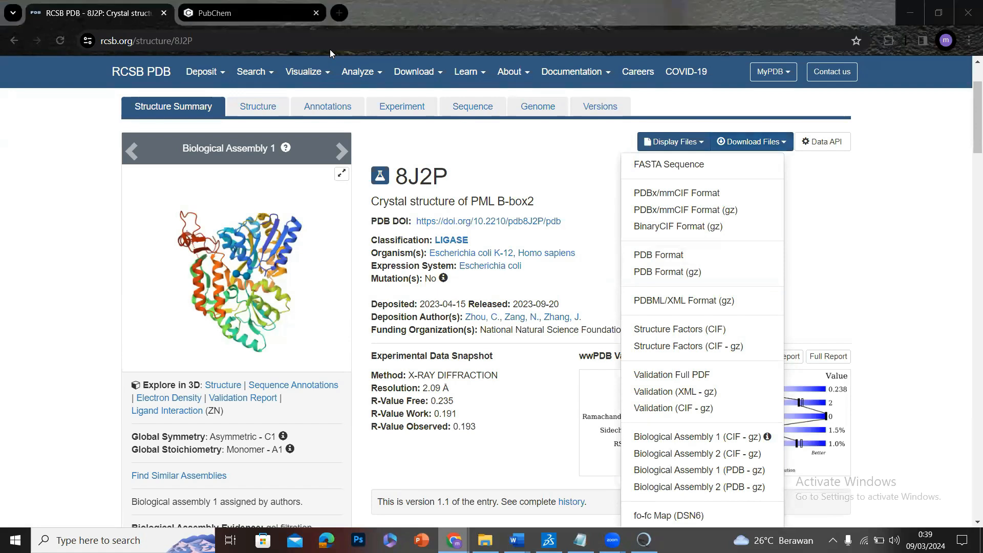
Switch to PubChem, search for arturmerone and open the ar-Turmerone compound page.
click(230, 13)
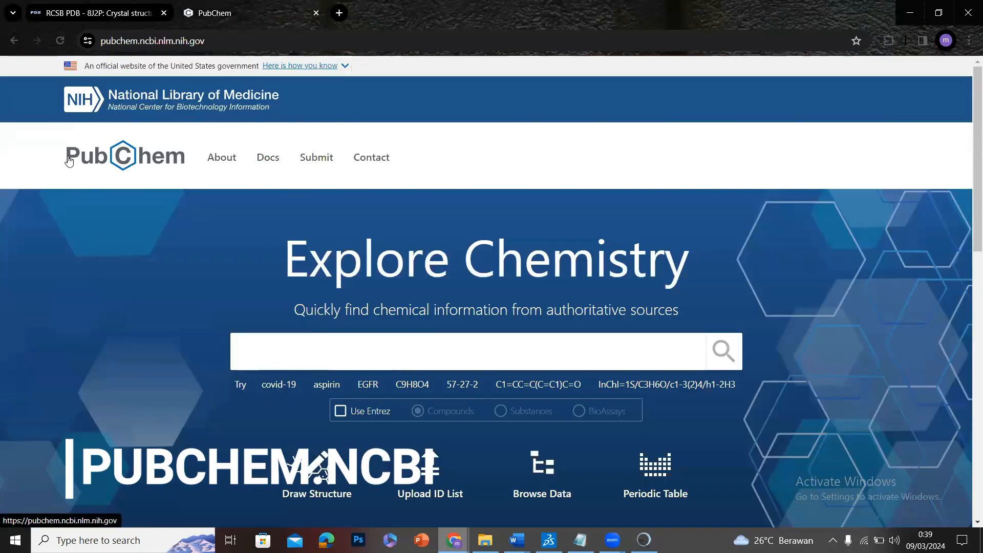
text(artur)
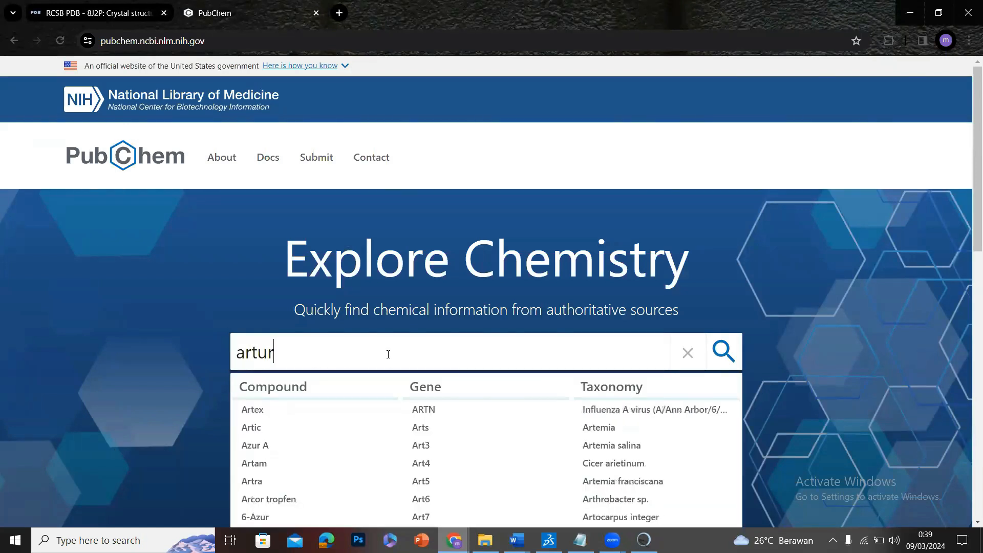
text(me)
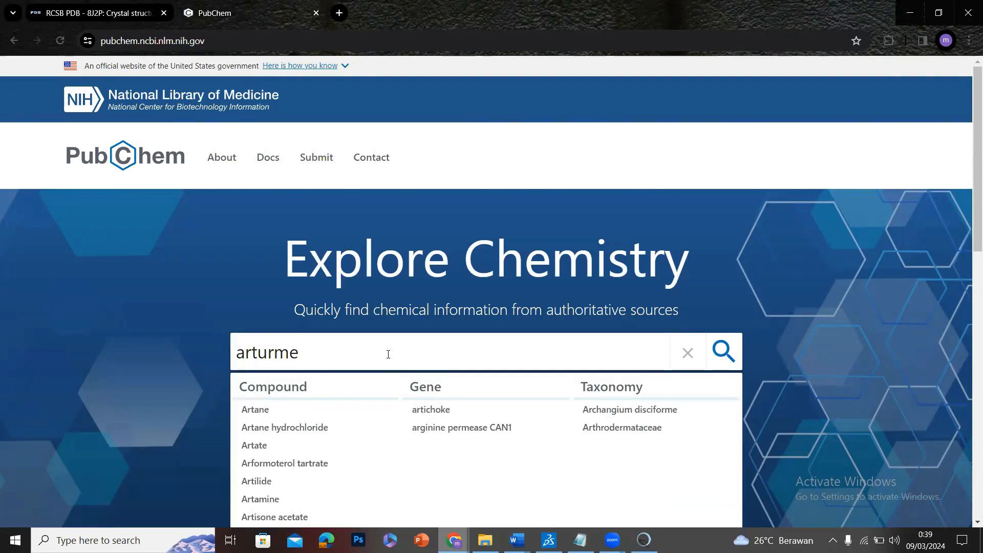
text(rone)
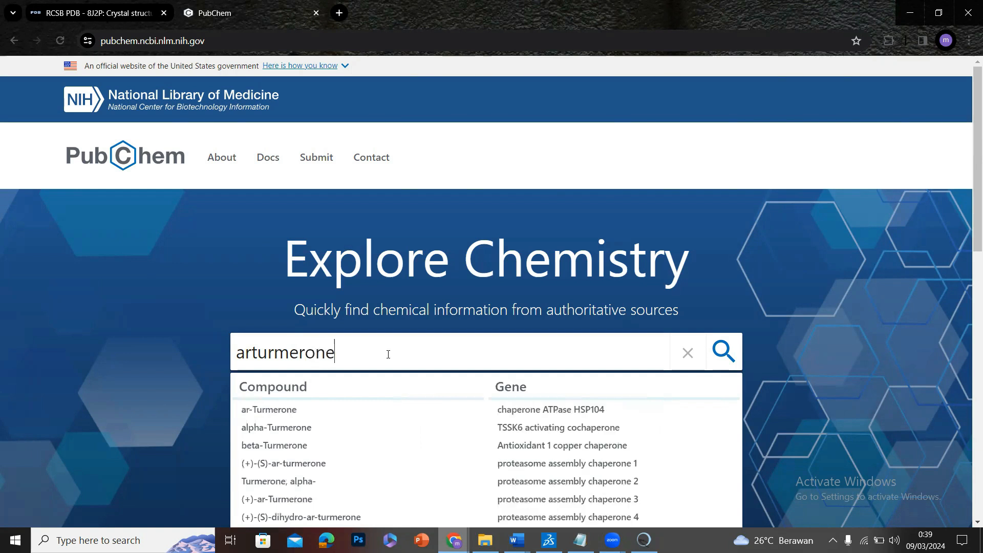
click(344, 412)
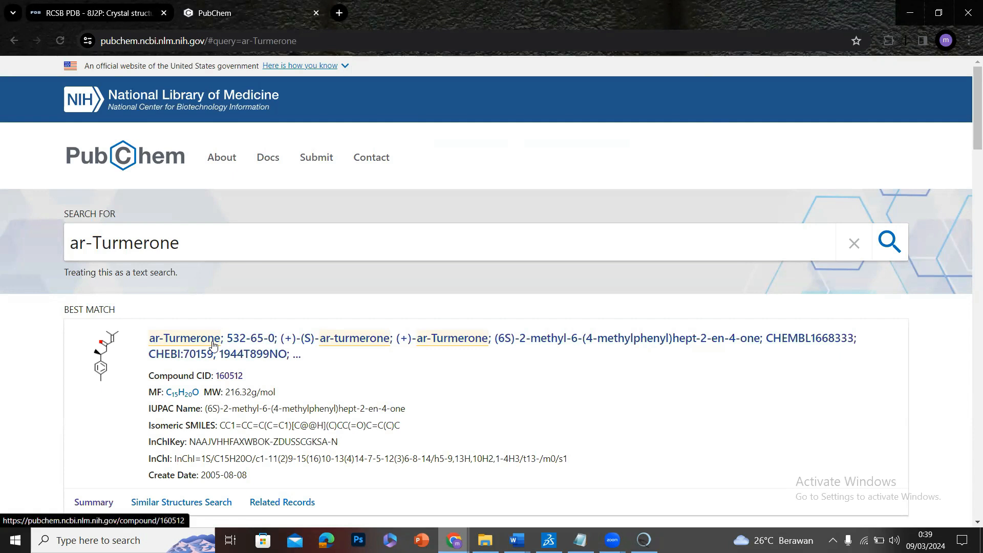
click(283, 340)
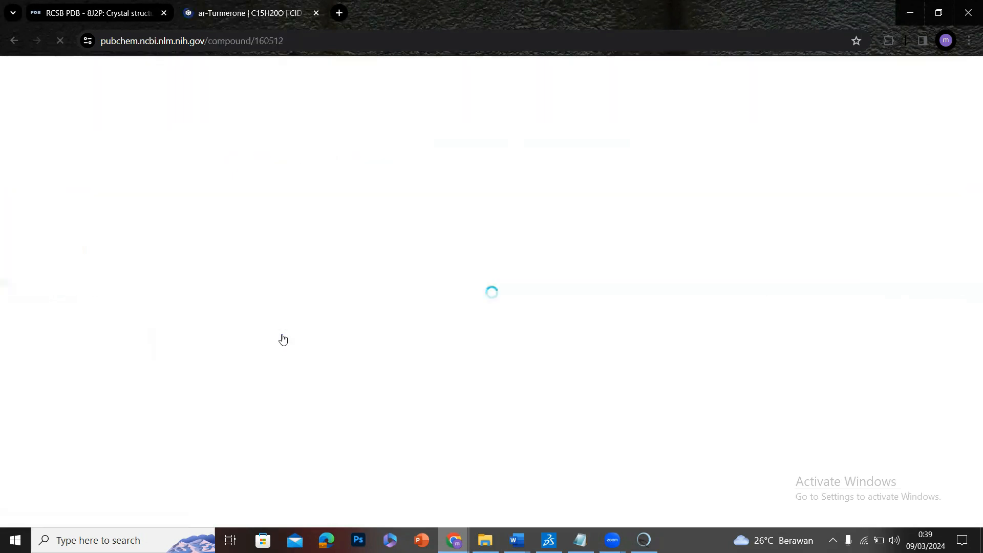
Show the coordinate download formats for ar-Turmerone's 3D Conformer, mark the SDF option and dismiss the list.
scroll(368, 329, down, 20)
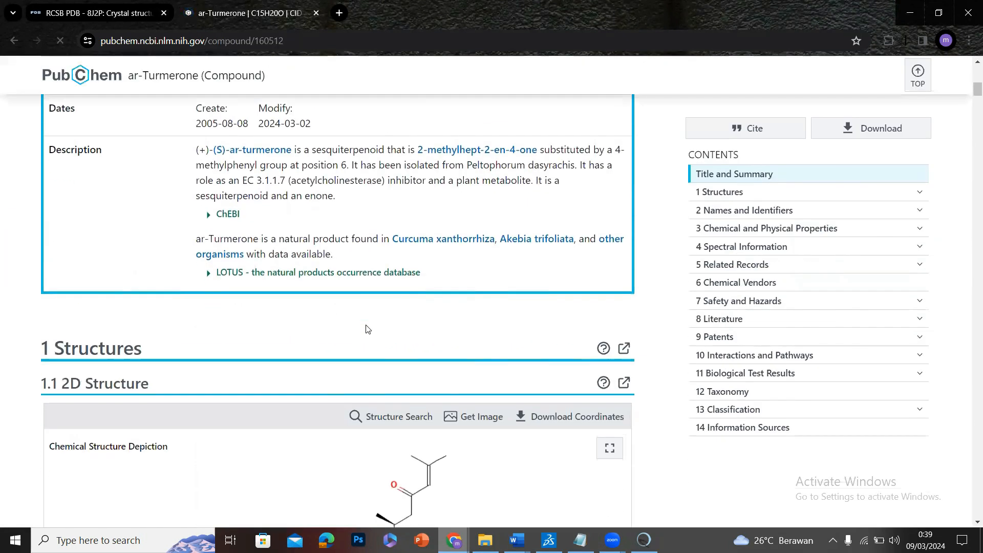
drag(169, 202, 63, 200)
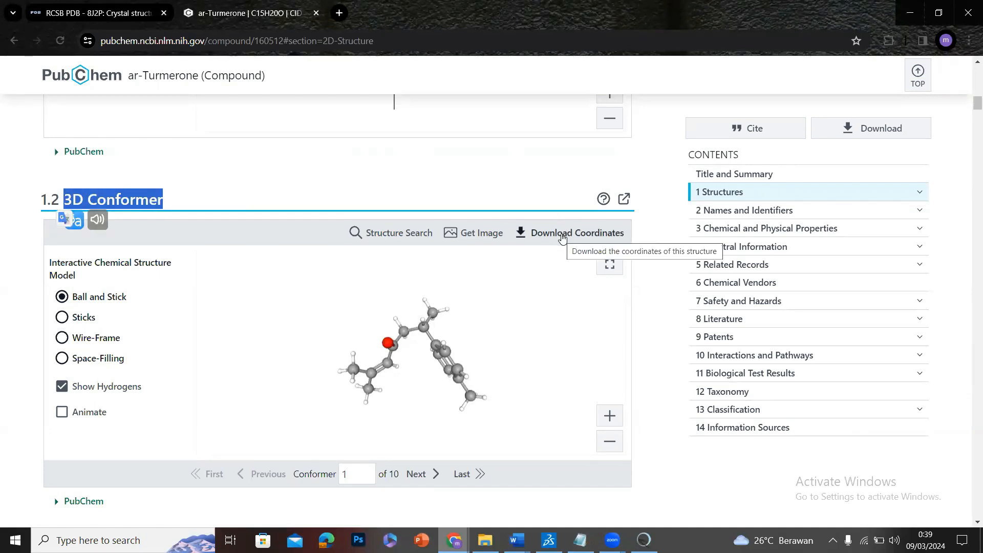
click(562, 235)
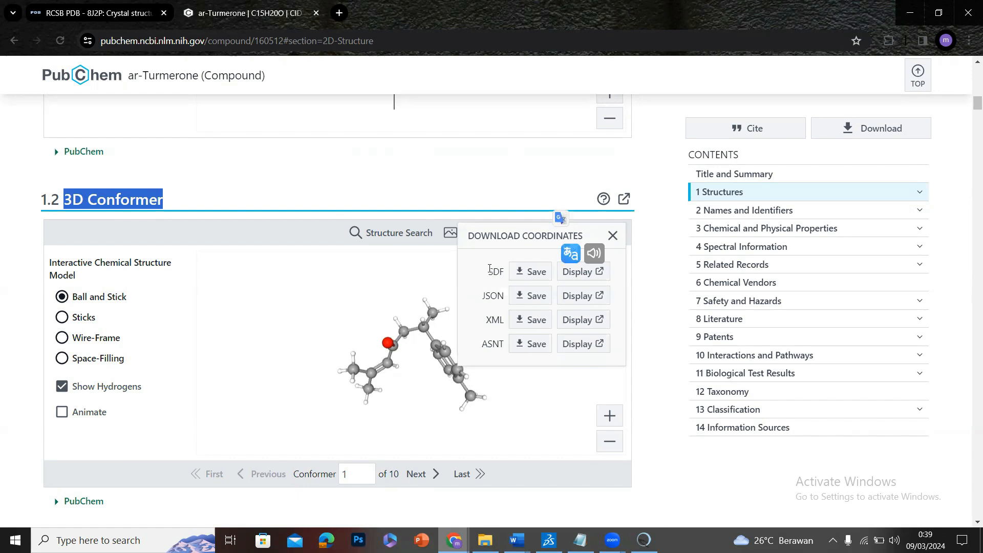
click(494, 272)
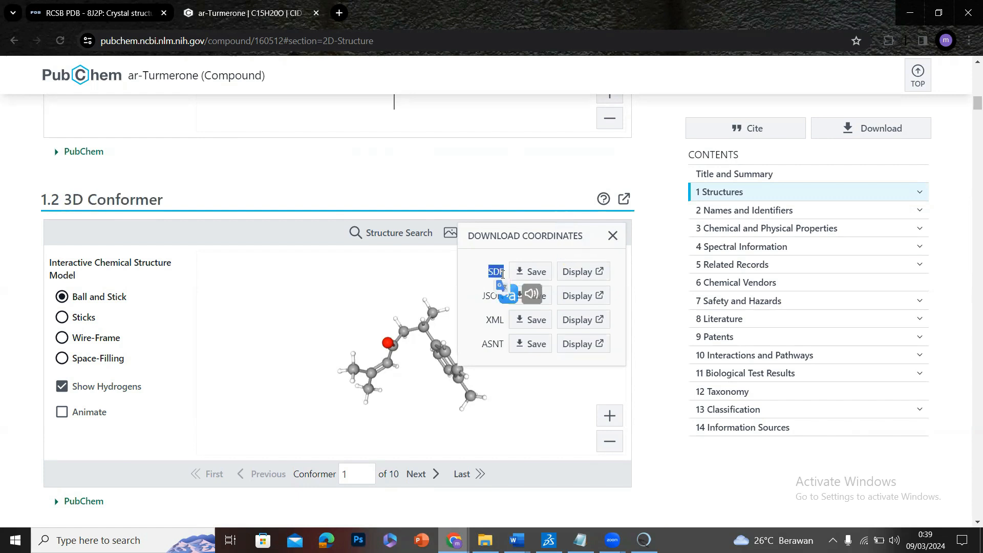
click(485, 157)
Switch to tutorial.docx in Word and highlight list items 3 to 5 in yellow.
mouse_move(517, 541)
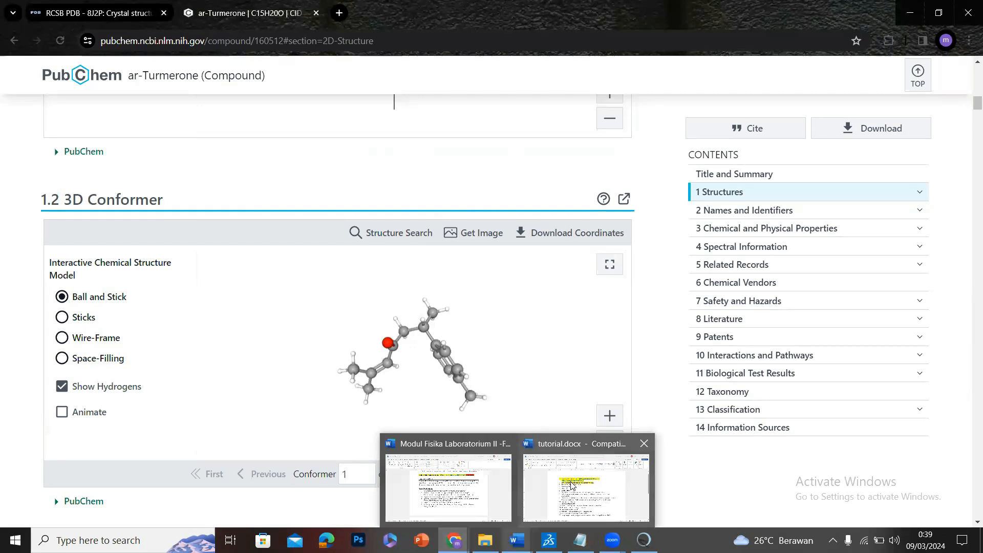
click(586, 486)
drag(298, 236, 358, 270)
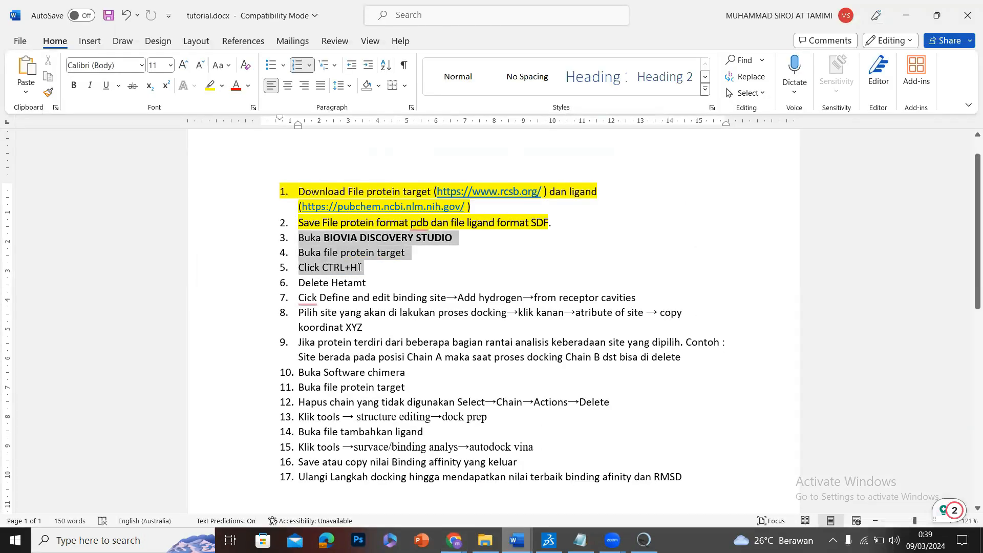
click(210, 85)
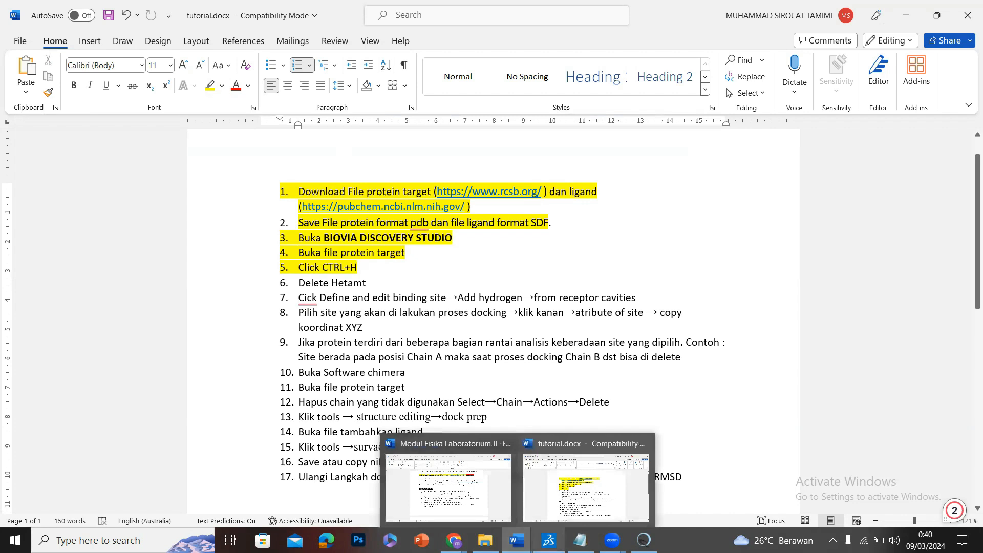
Switch to Discovery Studio Visualizer, open 8j2p.pdb from the tutorial folder and display its structure hierarchy.
click(548, 541)
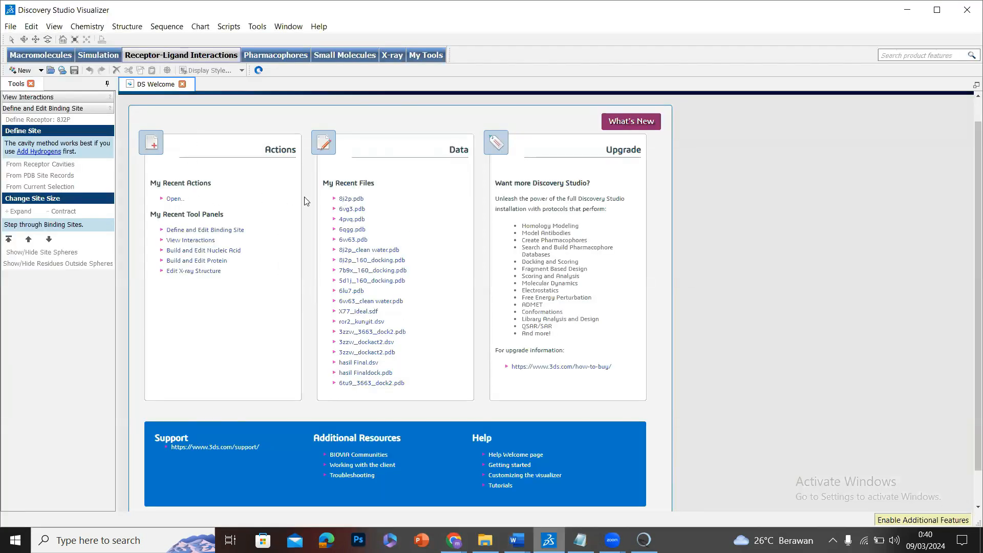
click(10, 26)
click(28, 51)
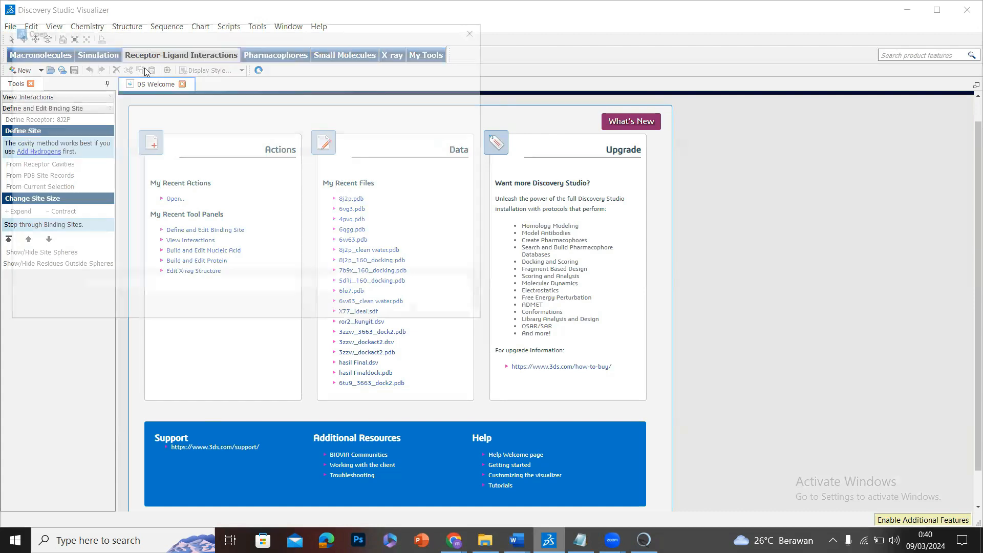
click(351, 132)
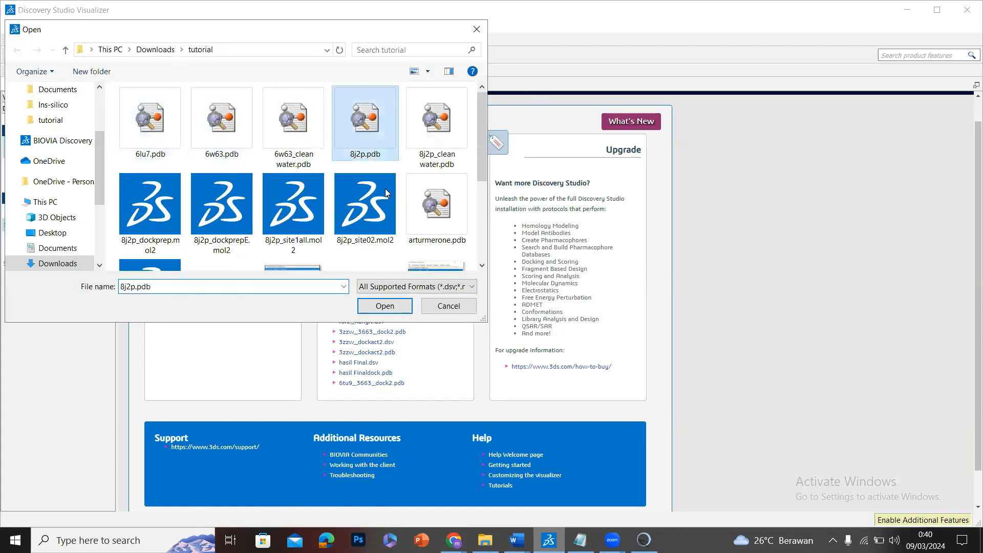
click(402, 306)
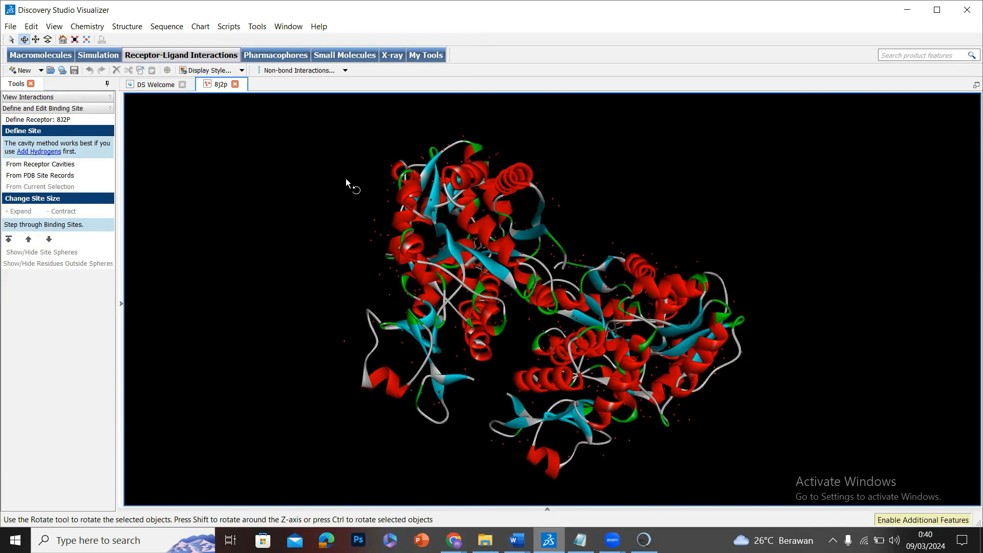
key(ctrl+h)
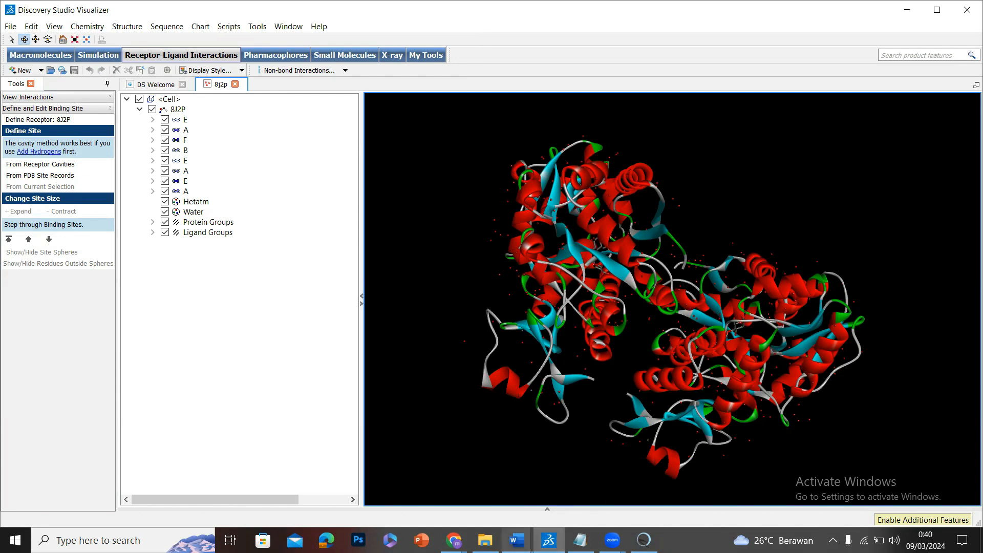
Return to tutorial.docx in Word and highlight list items 6 to 8 in yellow.
click(516, 540)
click(570, 476)
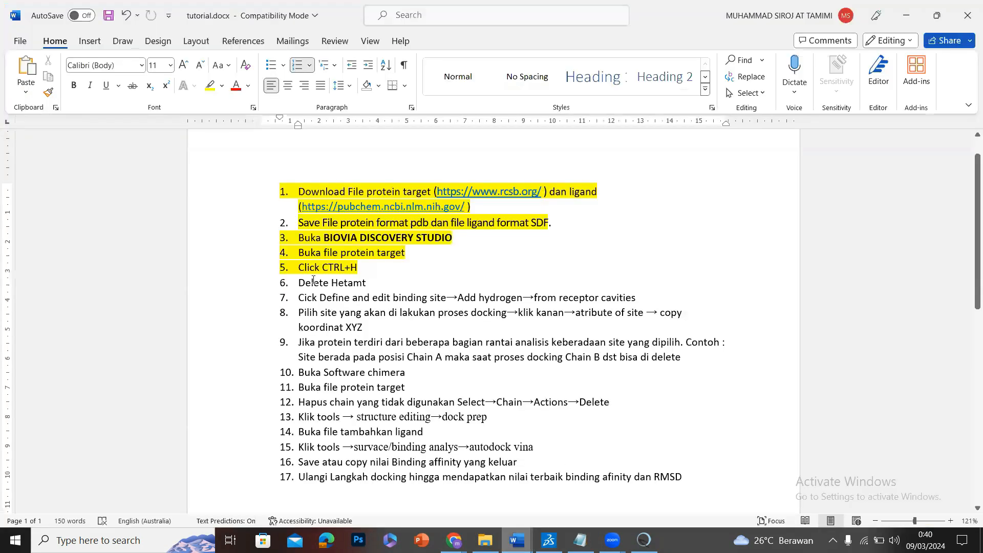
triple_click(360, 279)
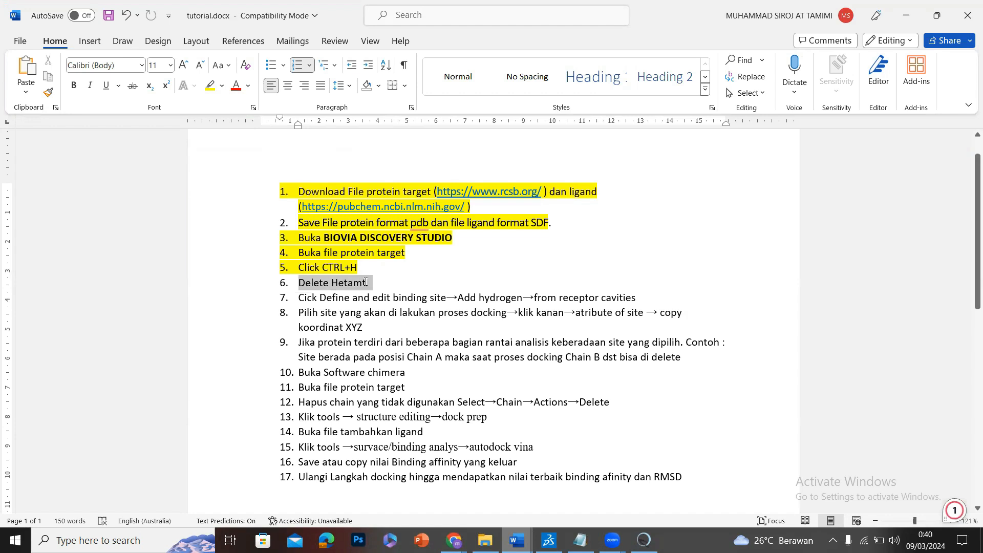
shift+drag(556, 293, 630, 315)
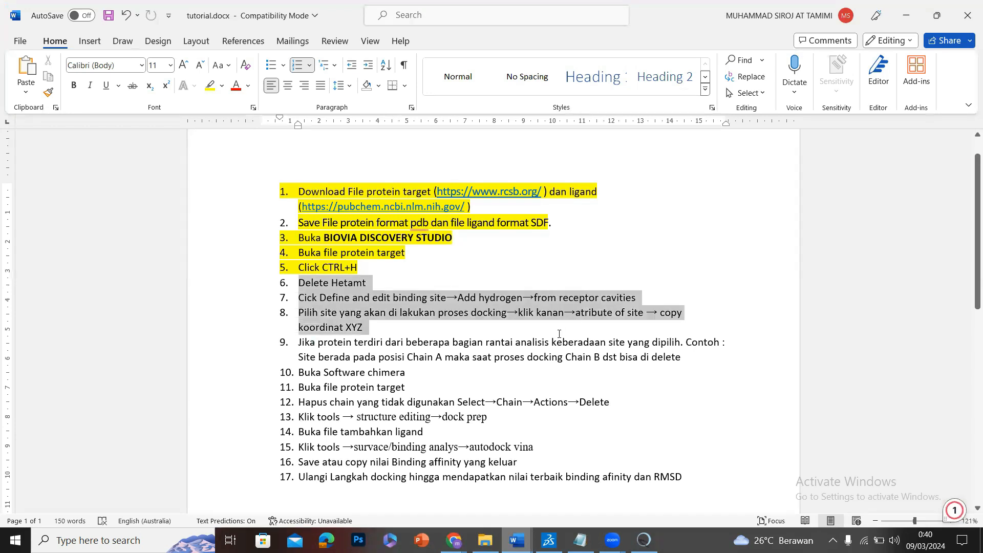
click(619, 312)
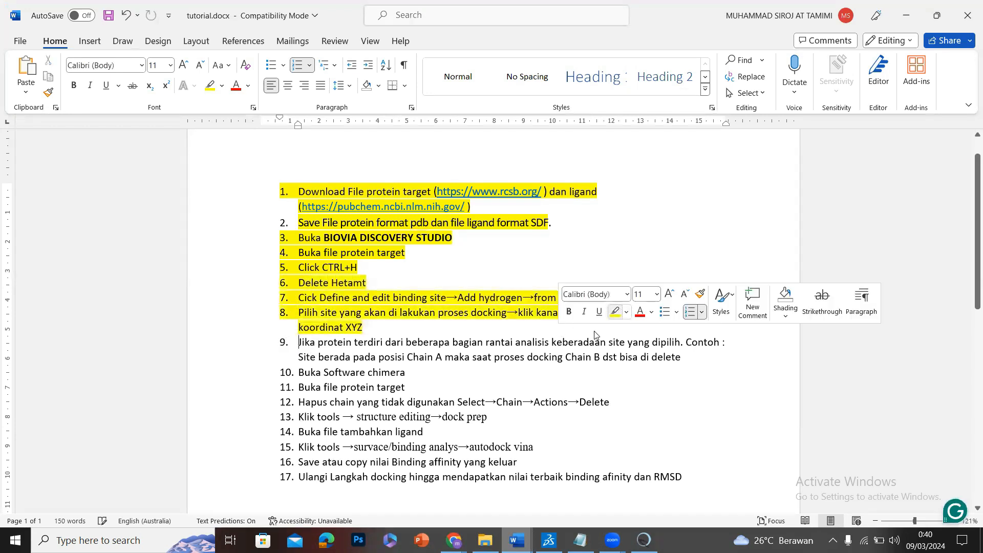
Switch back to Discovery Studio Visualizer and delete the Hetatm group from the 8J2P structure.
mouse_move(549, 540)
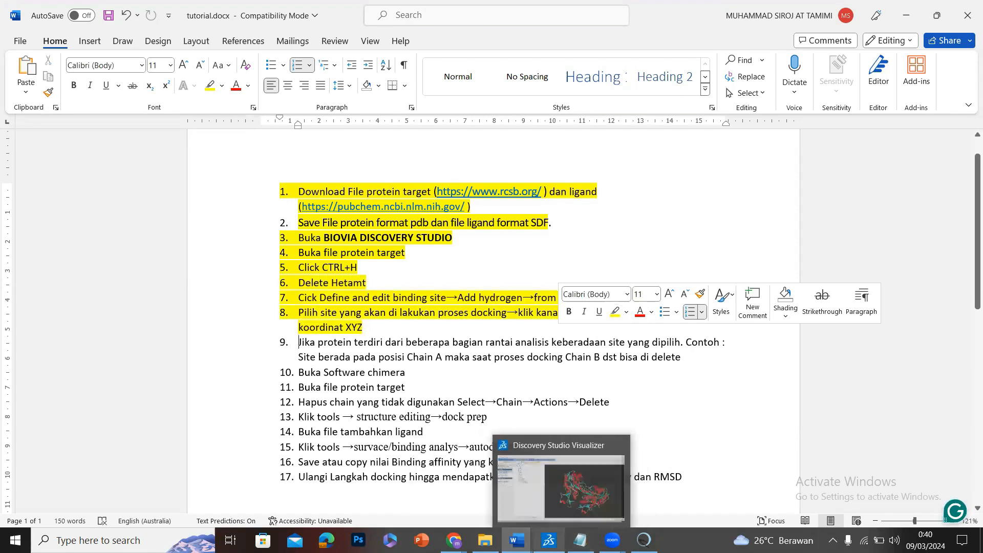
click(570, 488)
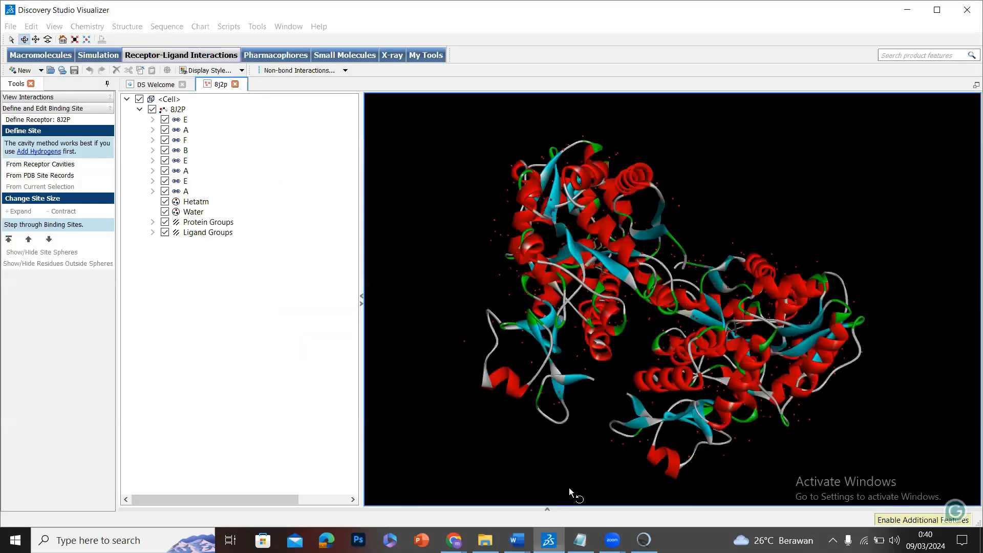
click(200, 203)
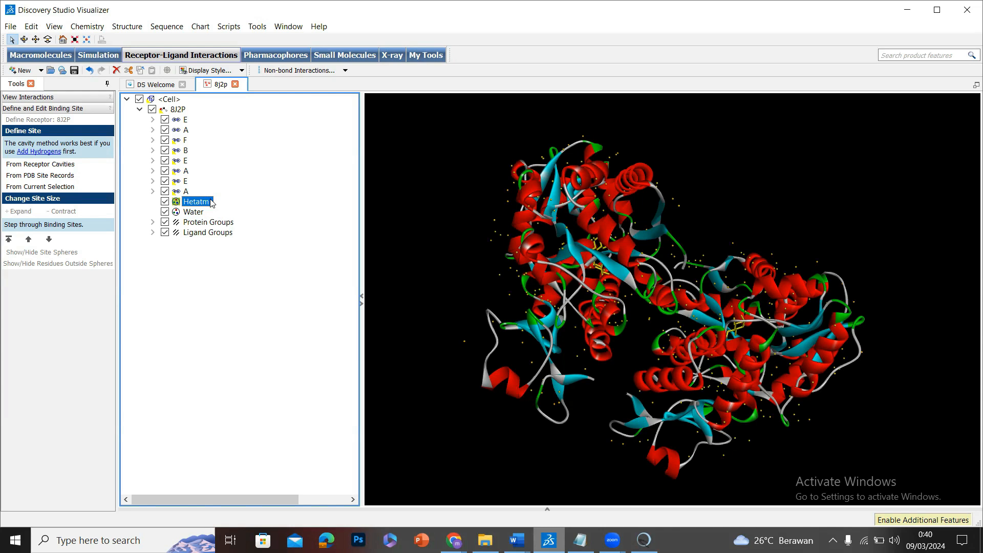
key(Delete)
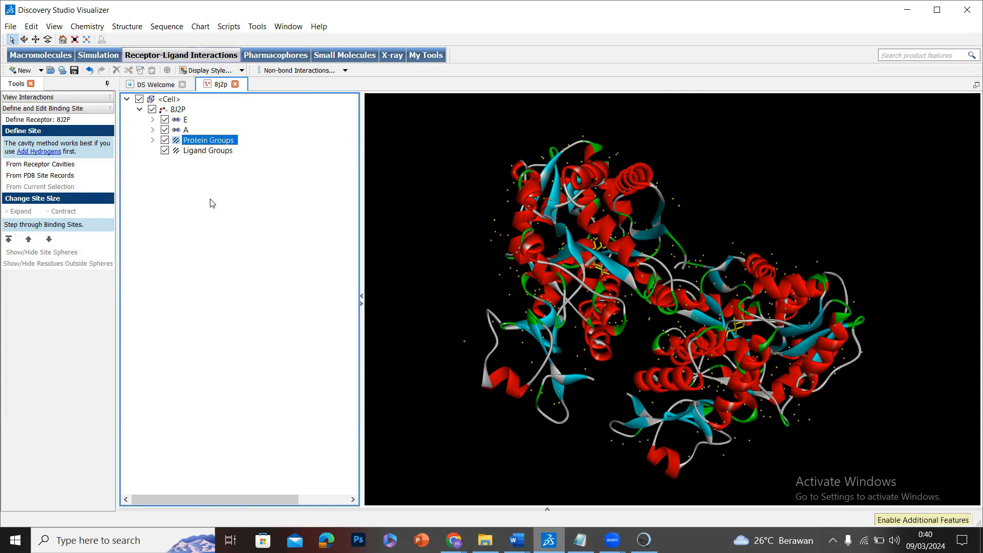
right_drag(540, 226, 684, 159)
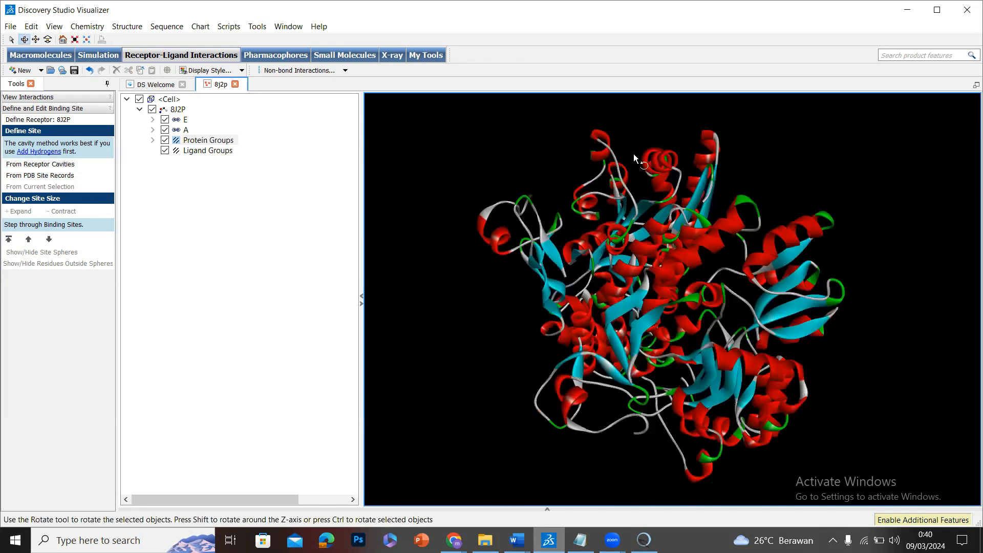
Find the binding sites of receptor 8J2P from its receptor cavities.
click(50, 109)
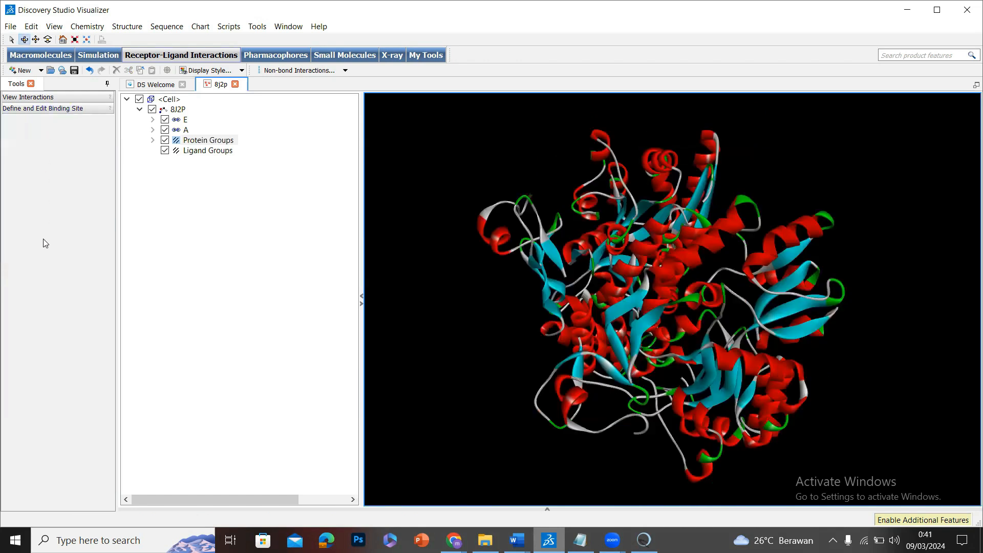
click(50, 109)
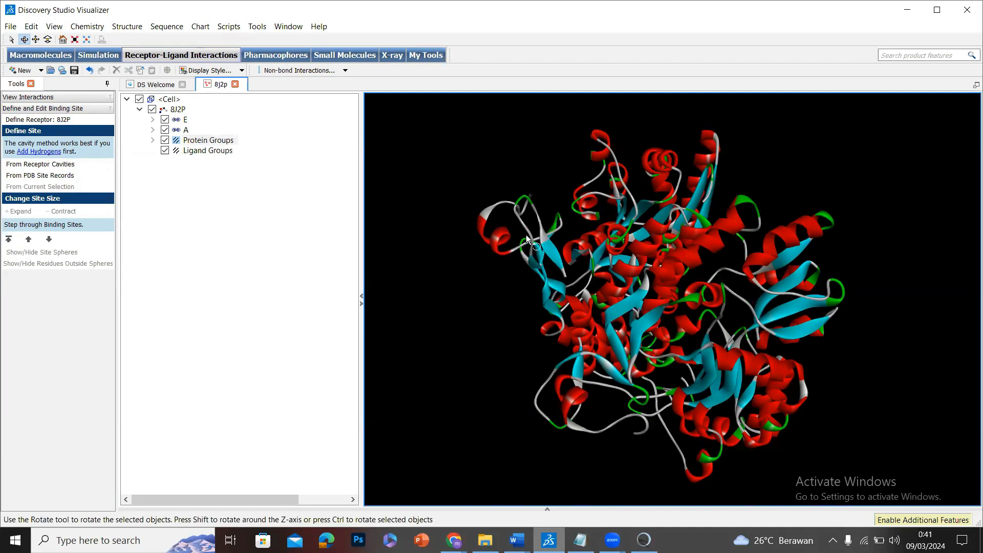
drag(528, 241, 479, 260)
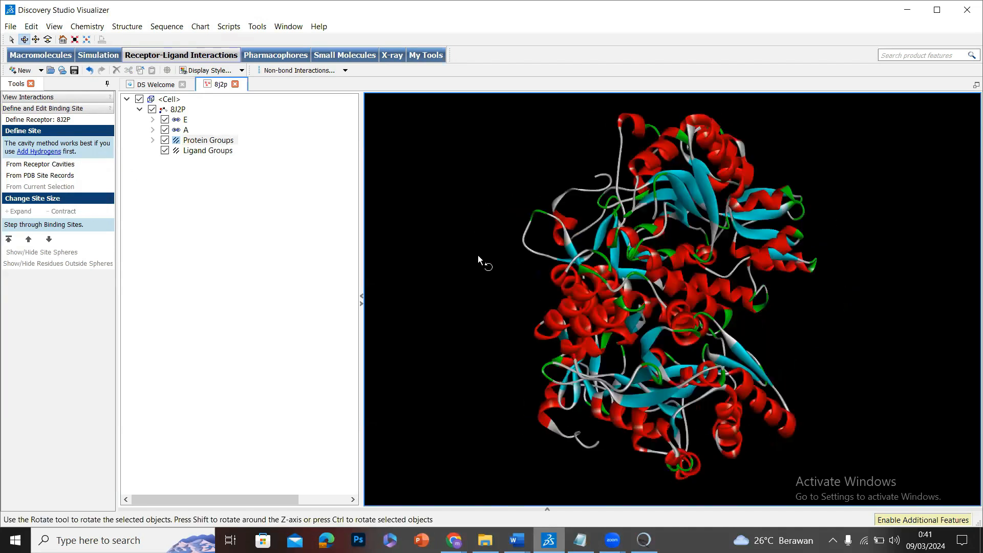
click(43, 166)
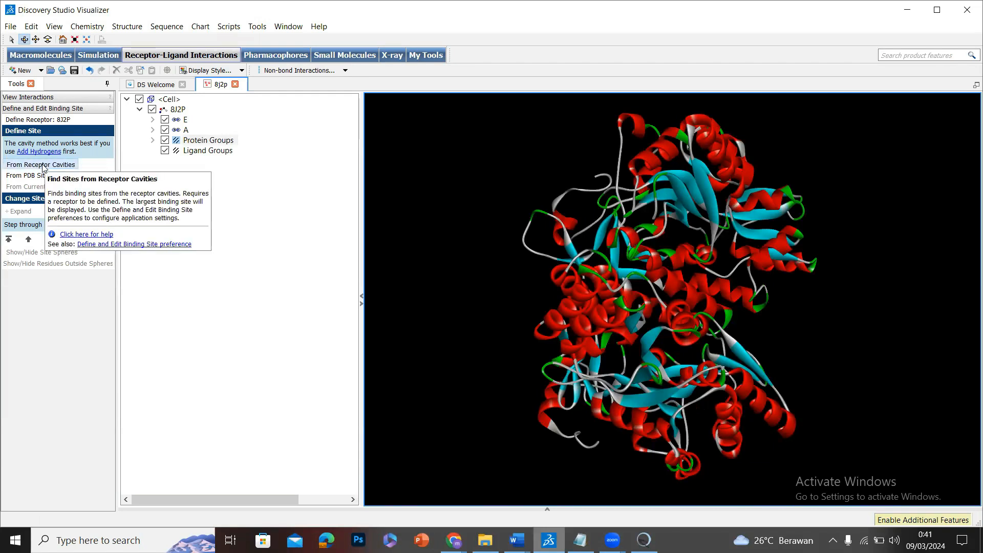
drag(655, 273, 606, 267)
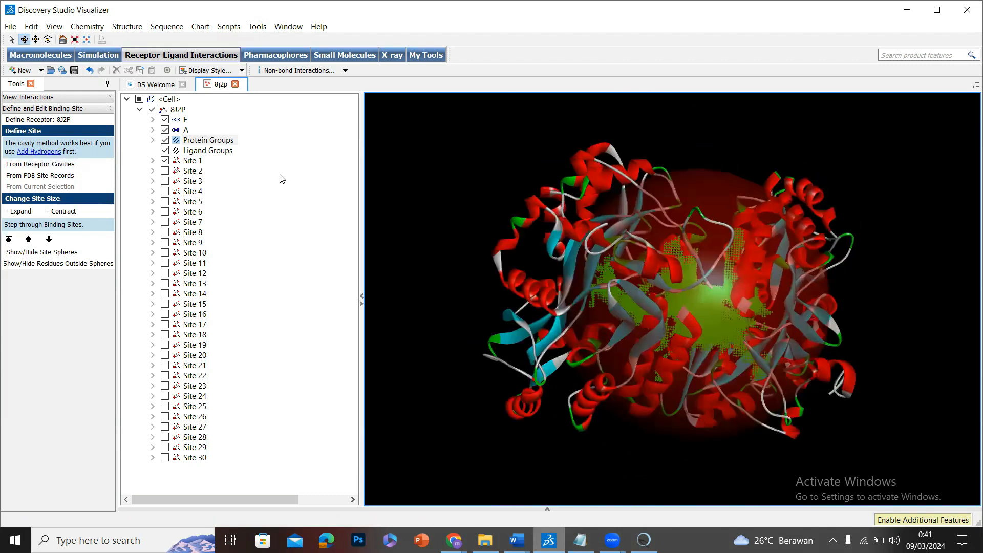
Hide Site 1, then show and select Site 2 of the 8J2P structure.
click(165, 160)
drag(494, 373, 254, 182)
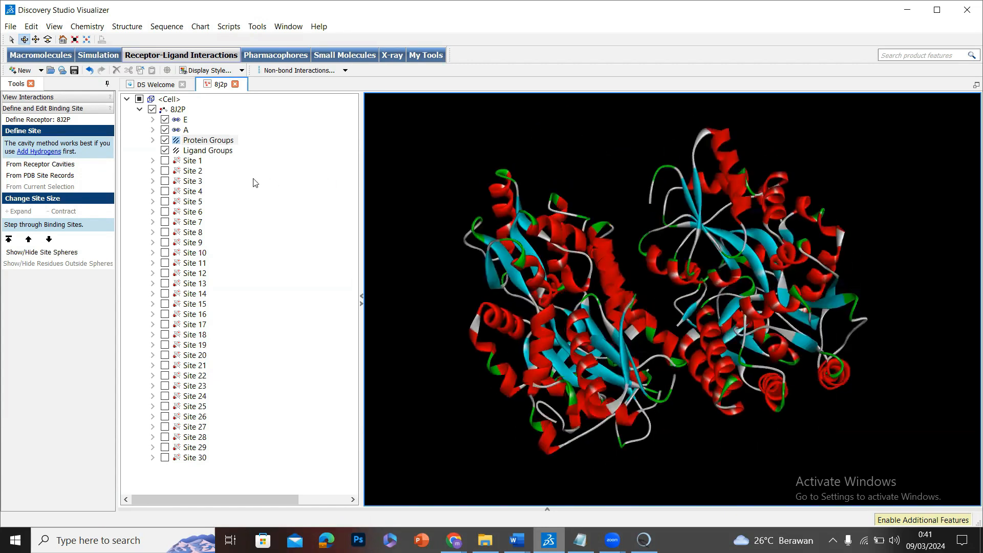
click(165, 172)
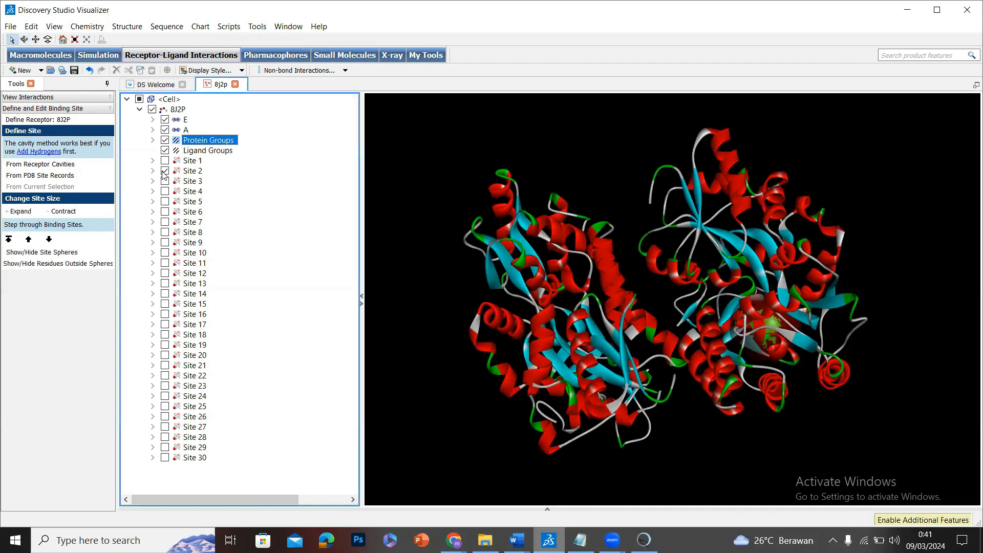
click(199, 170)
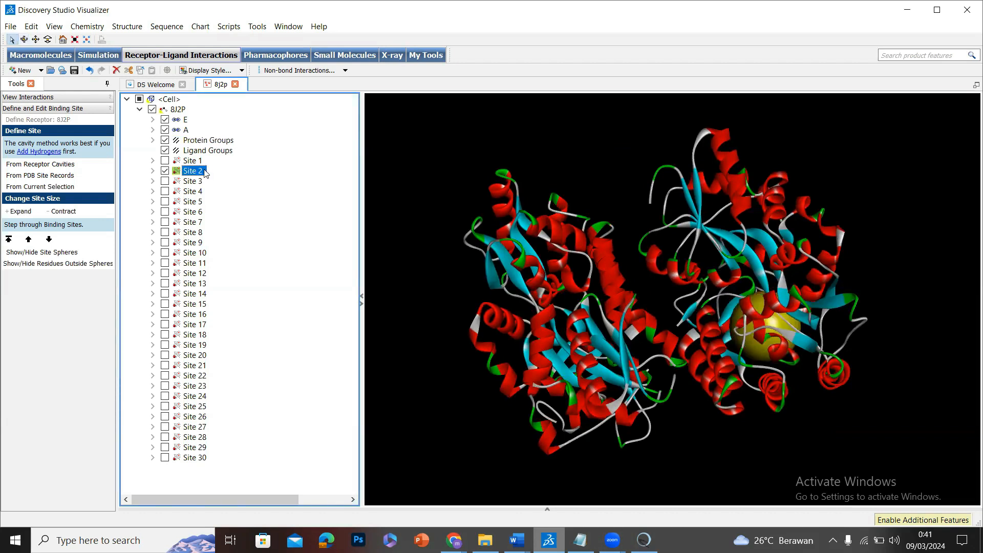
drag(653, 232, 647, 218)
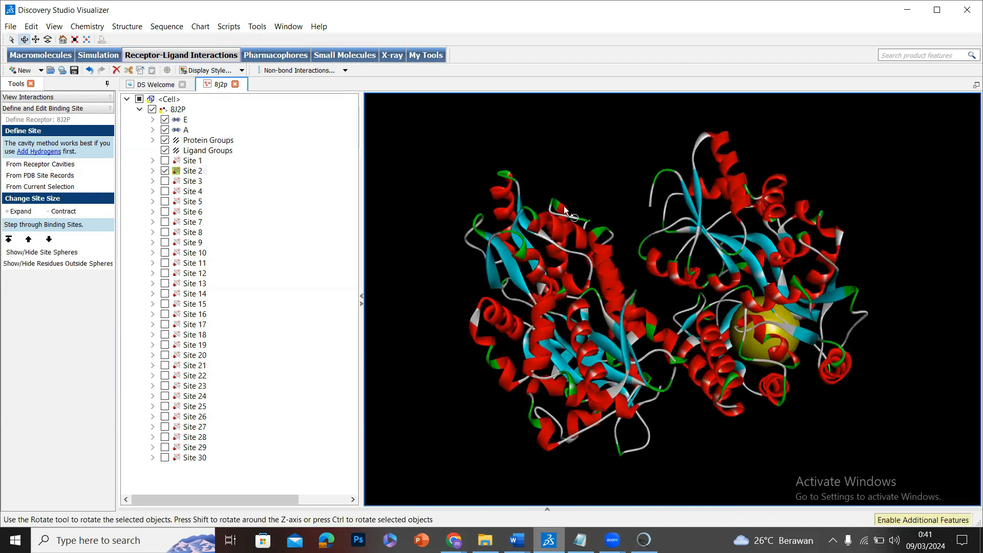
click(190, 174)
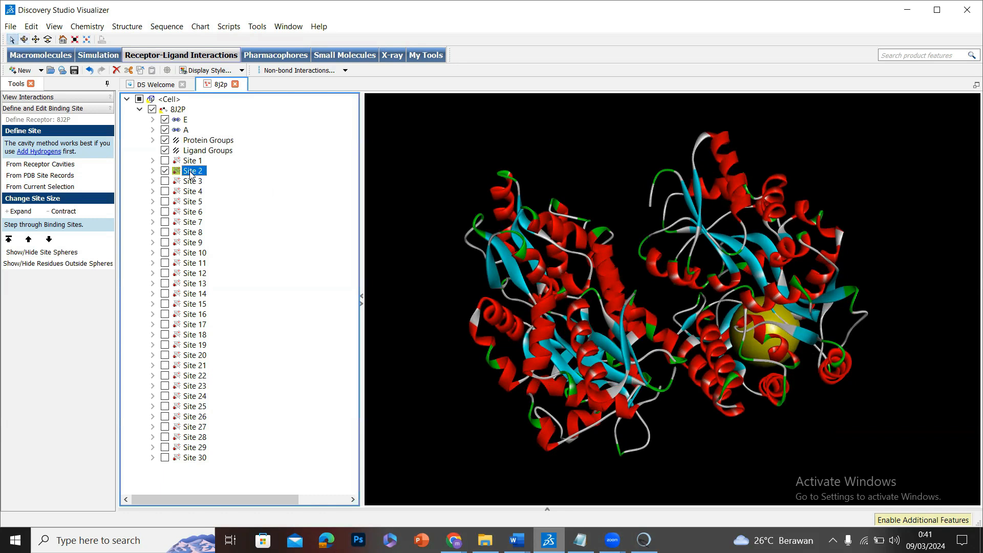
Open the attributes of the selected residue PHE4 and copy its XYZ coordinates.
right_click(191, 174)
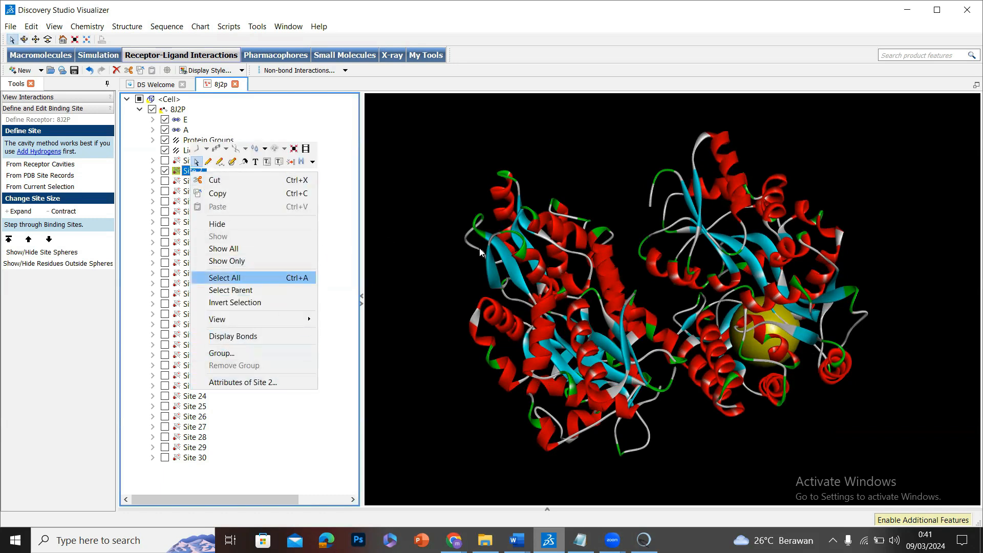
click(547, 261)
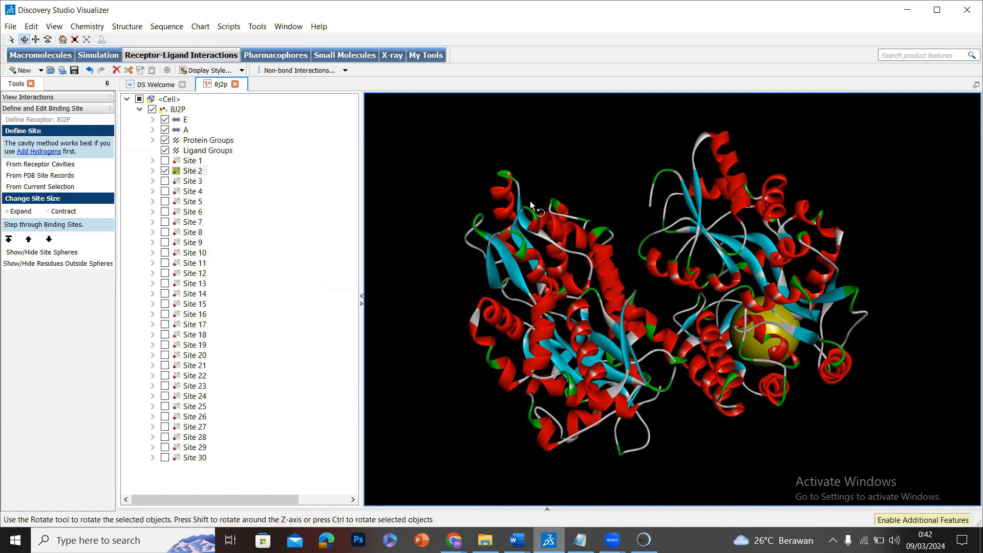
drag(707, 241, 576, 286)
drag(702, 259, 558, 264)
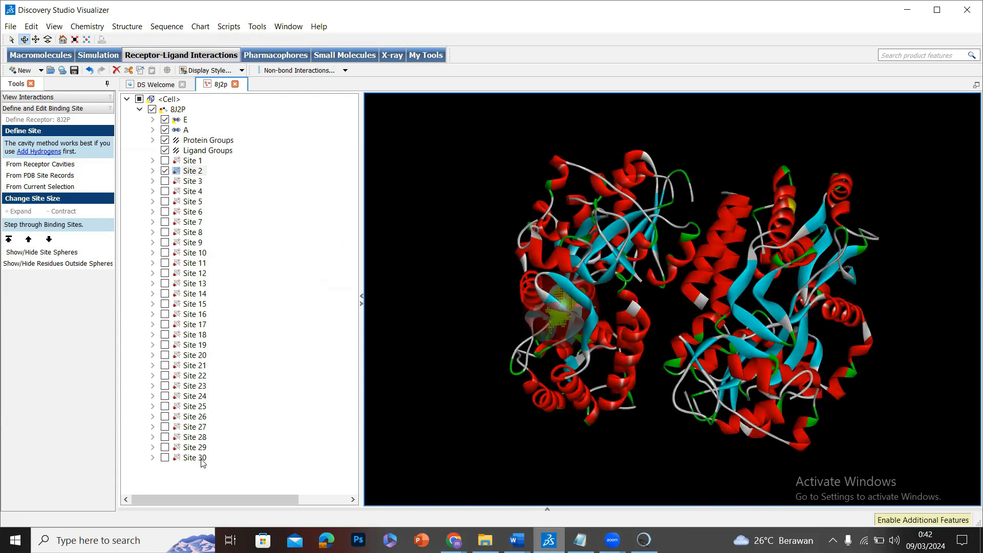
right_click(195, 172)
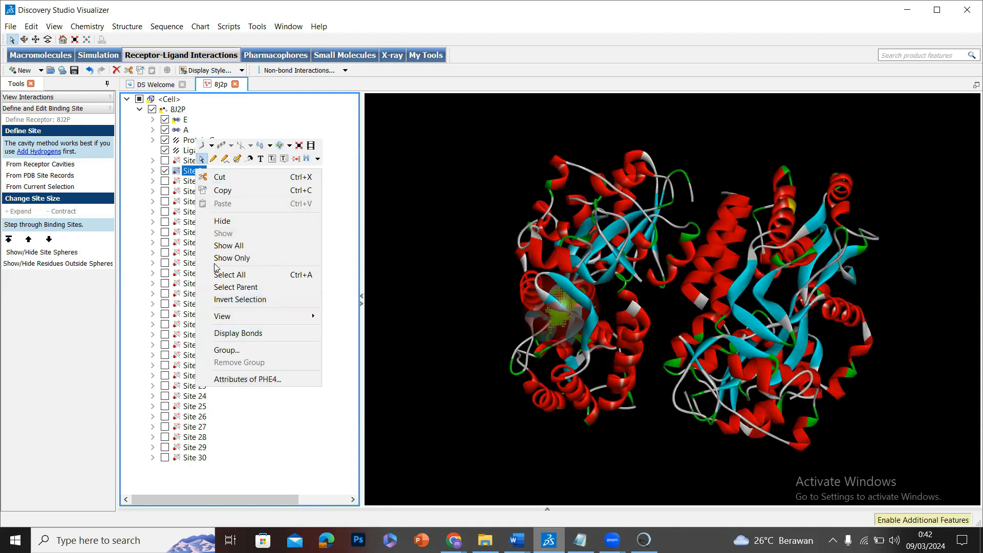
click(261, 379)
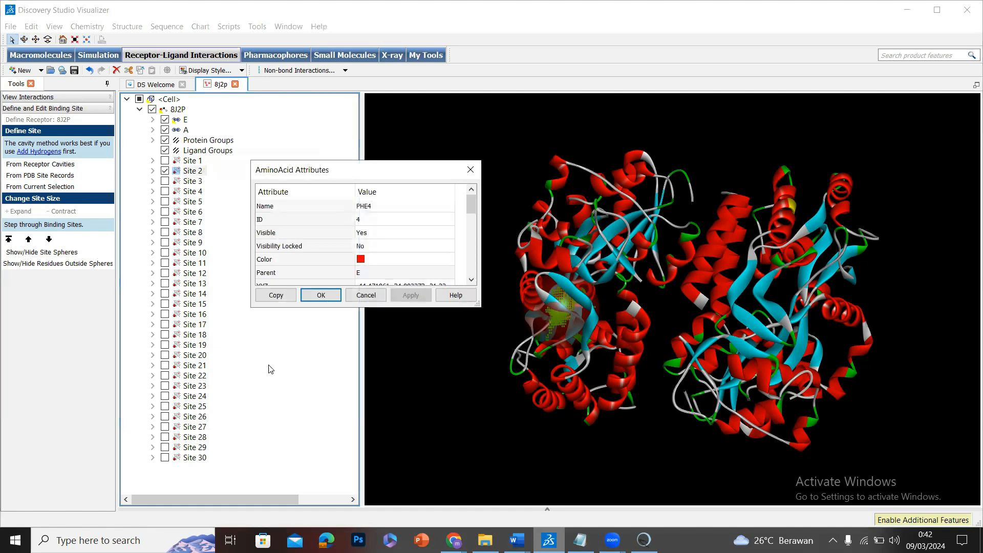
scroll(350, 260, down, 1)
double_click(380, 248)
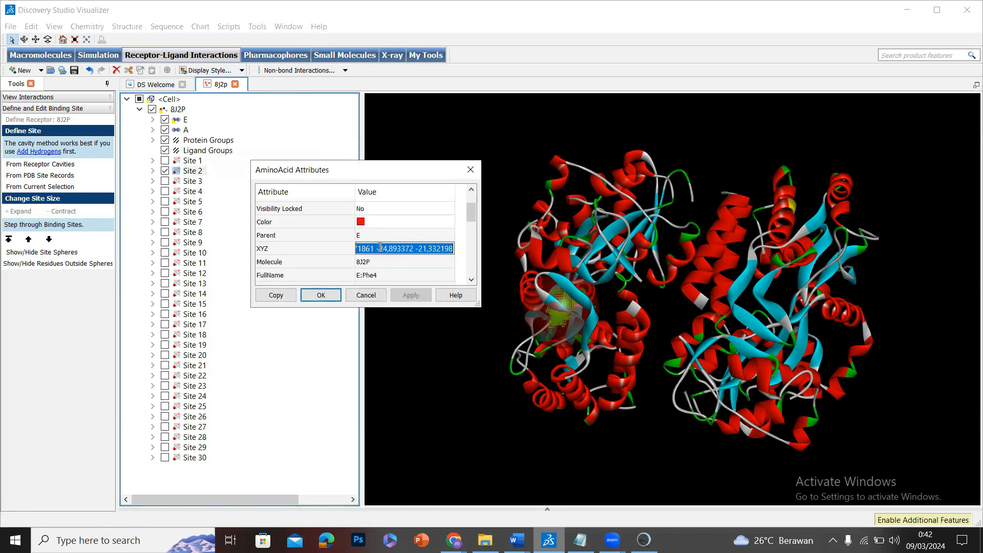
click(290, 295)
click(323, 296)
Select chain A and examine whether Site 2 lies within it.
click(186, 131)
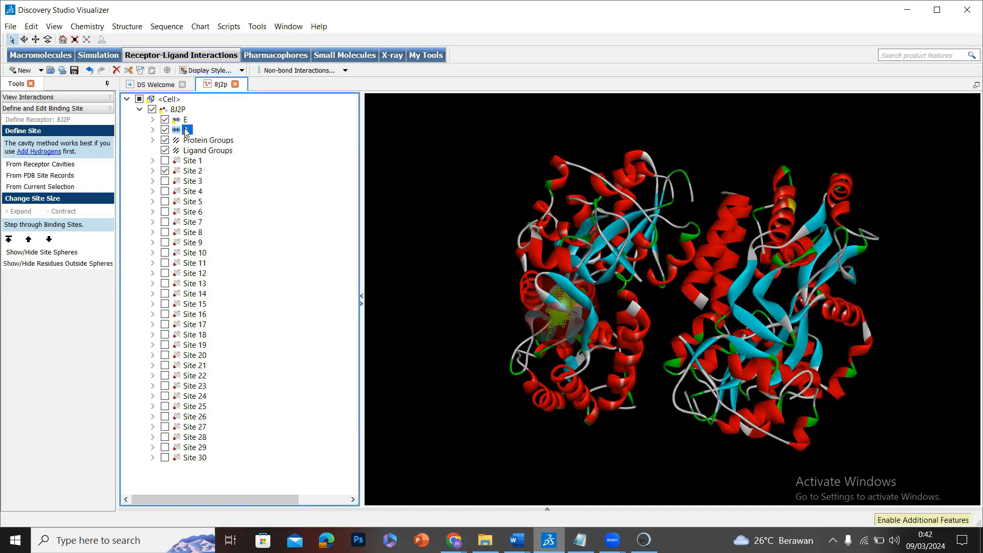
right_drag(596, 208, 524, 304)
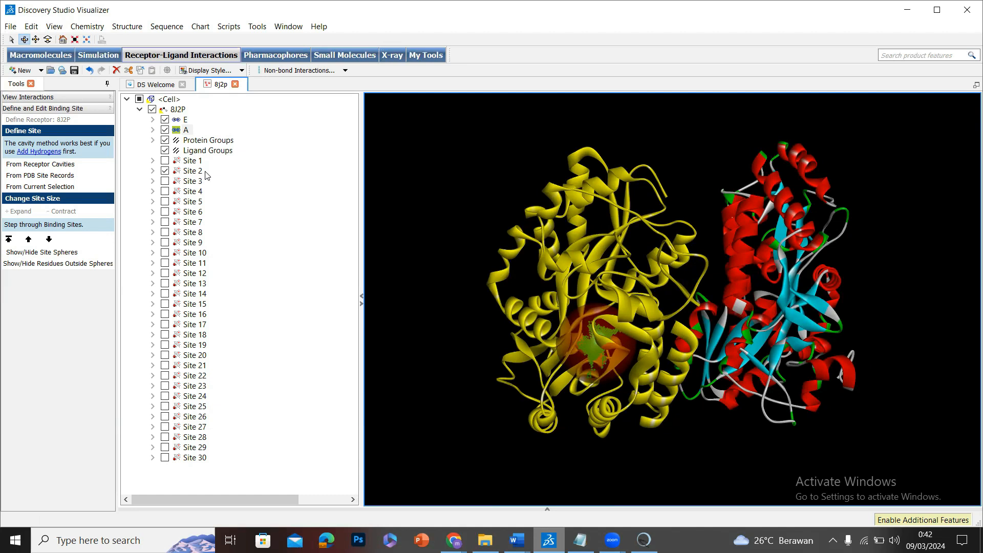
Switch to tutorial.docx in Word and highlight list items 9 and 10 in yellow.
click(517, 540)
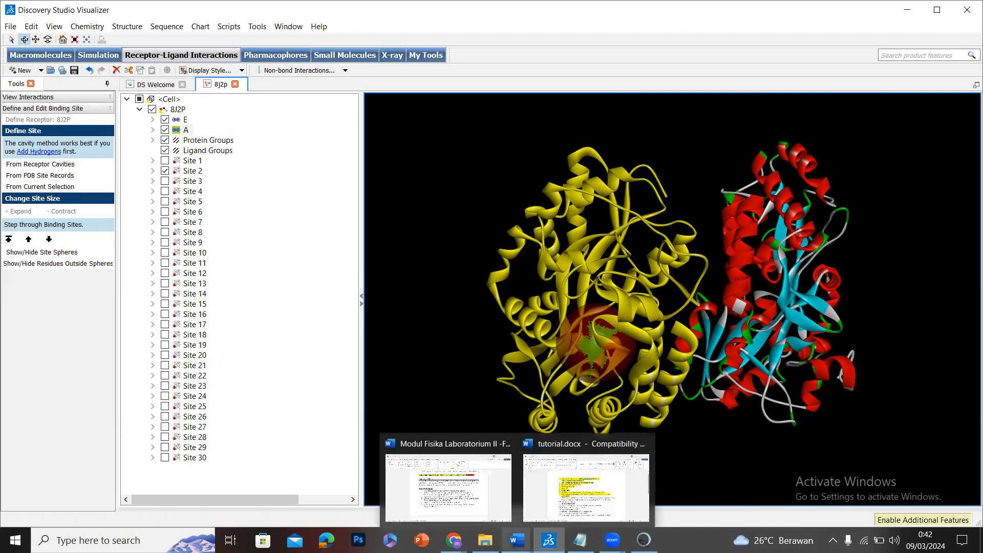
click(575, 493)
scroll(394, 357, down, 1)
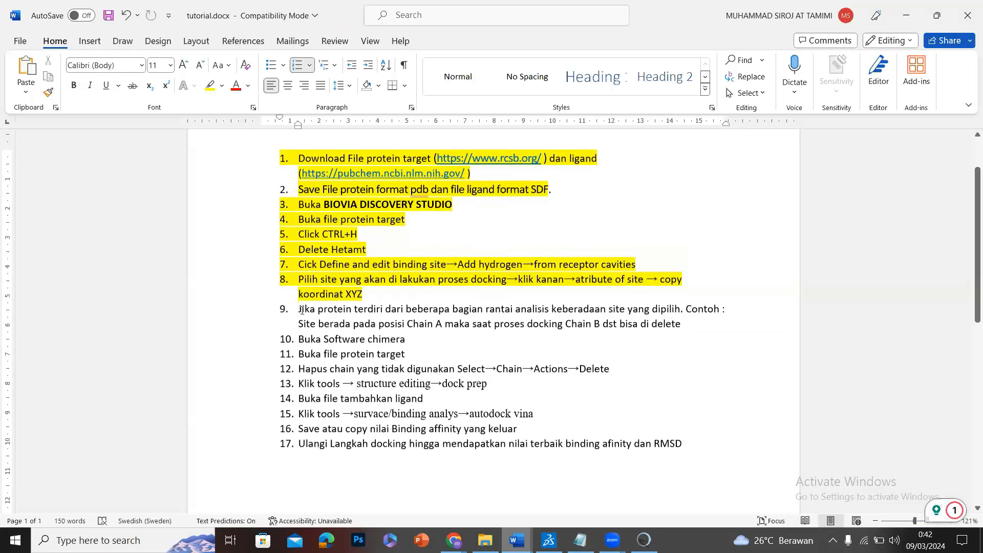
drag(298, 310, 522, 328)
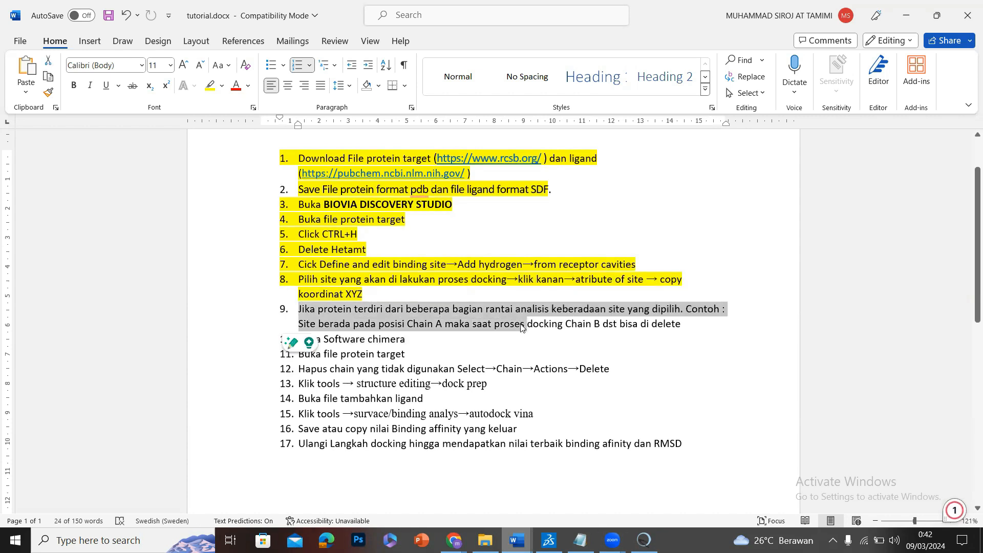
shift+click(418, 336)
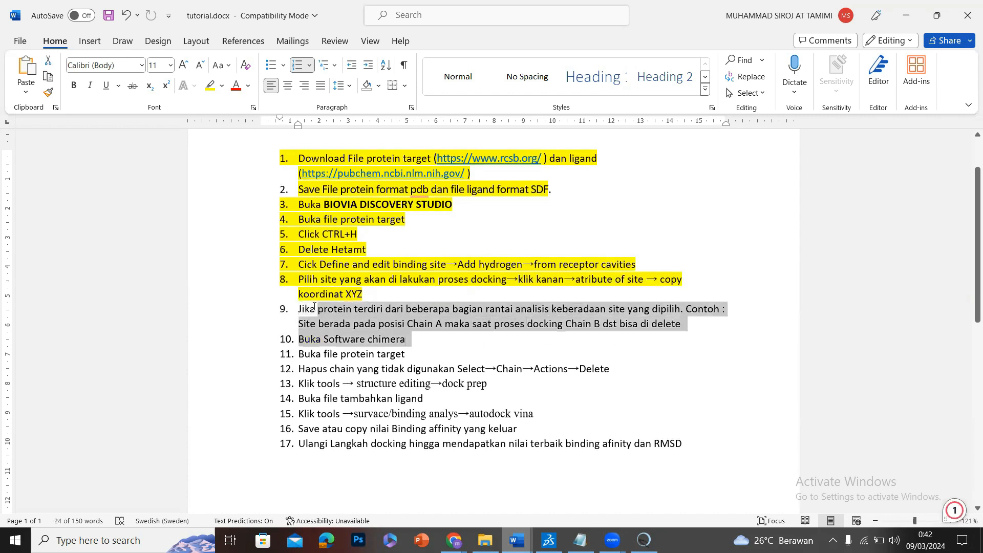
click(210, 86)
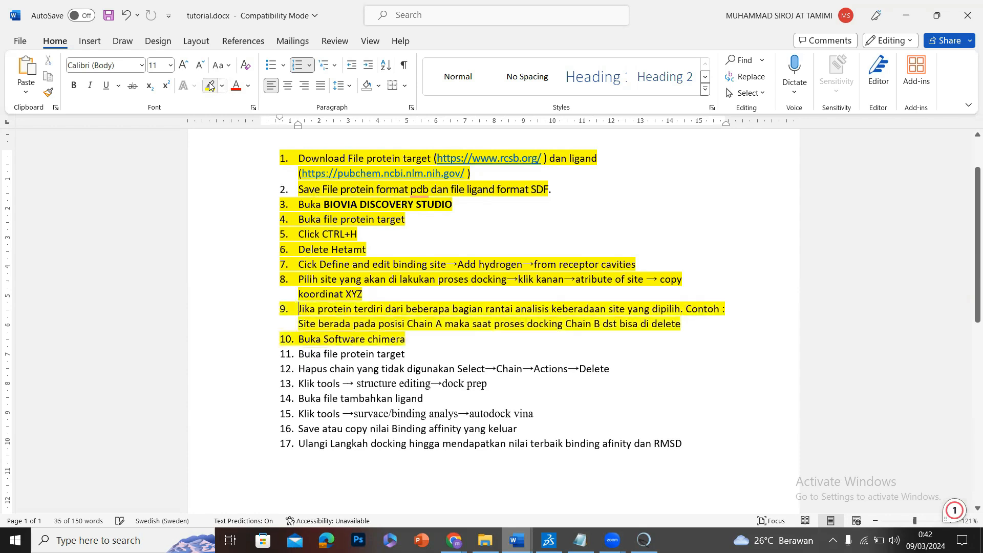
click(418, 385)
drag(418, 347, 341, 354)
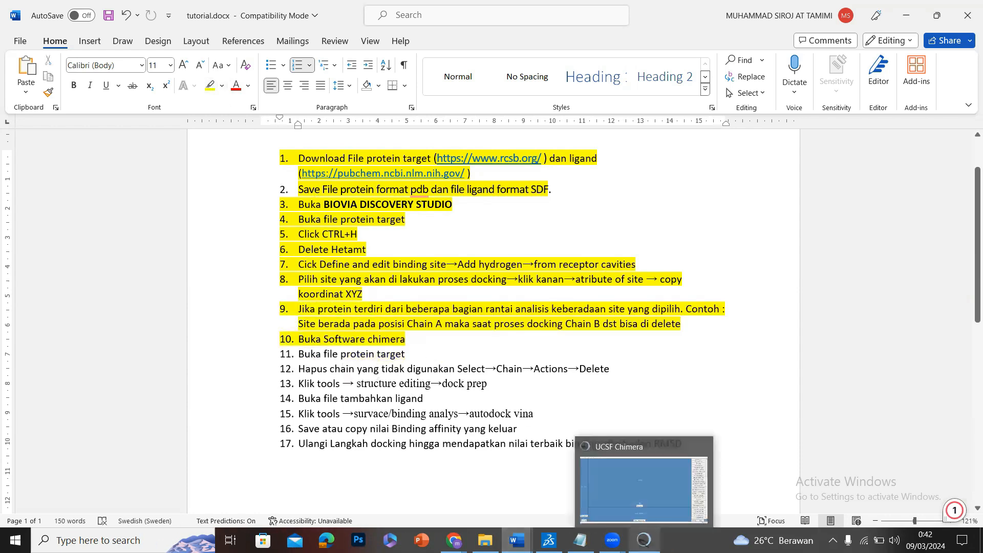
Switch to UCSF Chimera and fetch structure 8j2p from the PDB database.
click(644, 540)
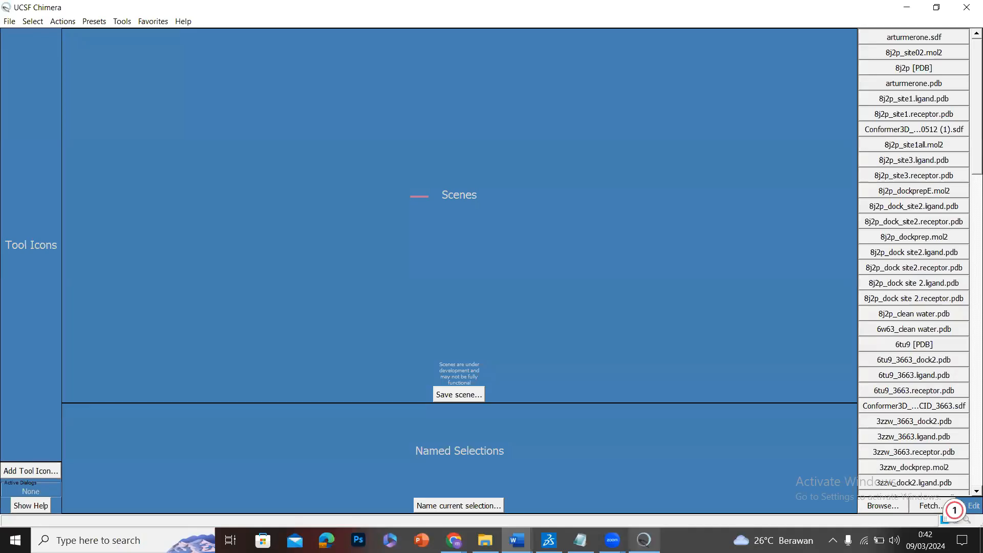
click(11, 22)
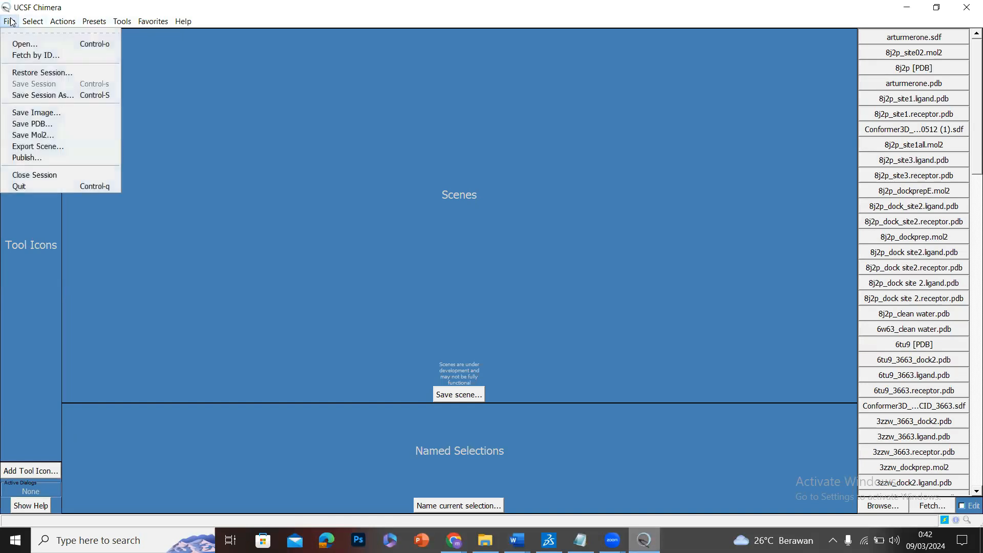
mouse_move(23, 23)
click(27, 55)
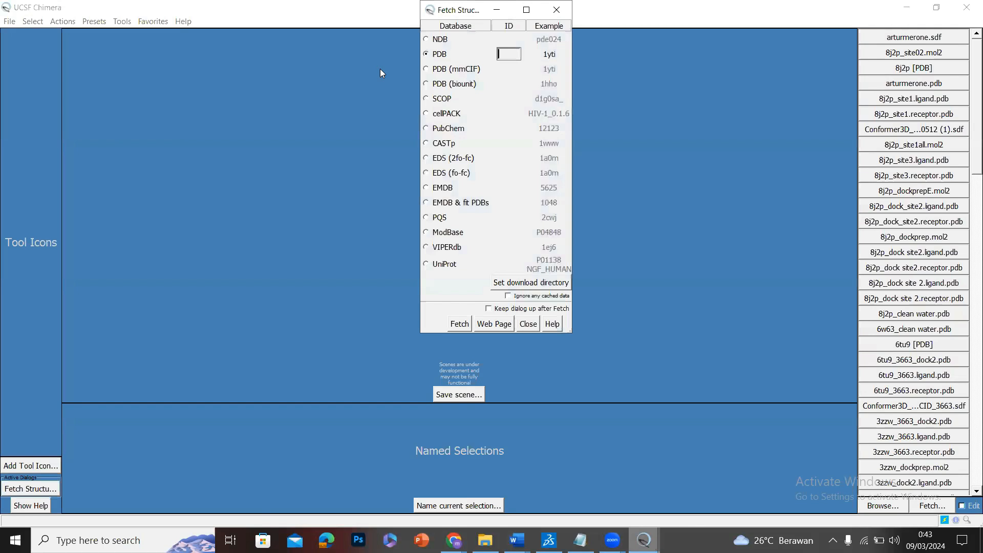
text(8j2p)
key(Return)
drag(381, 68, 342, 208)
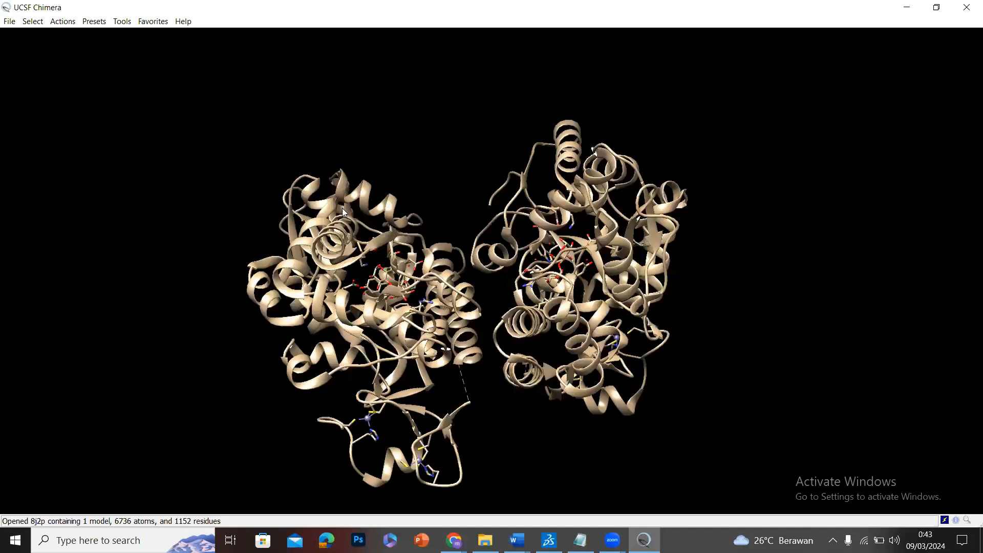
drag(506, 331, 425, 340)
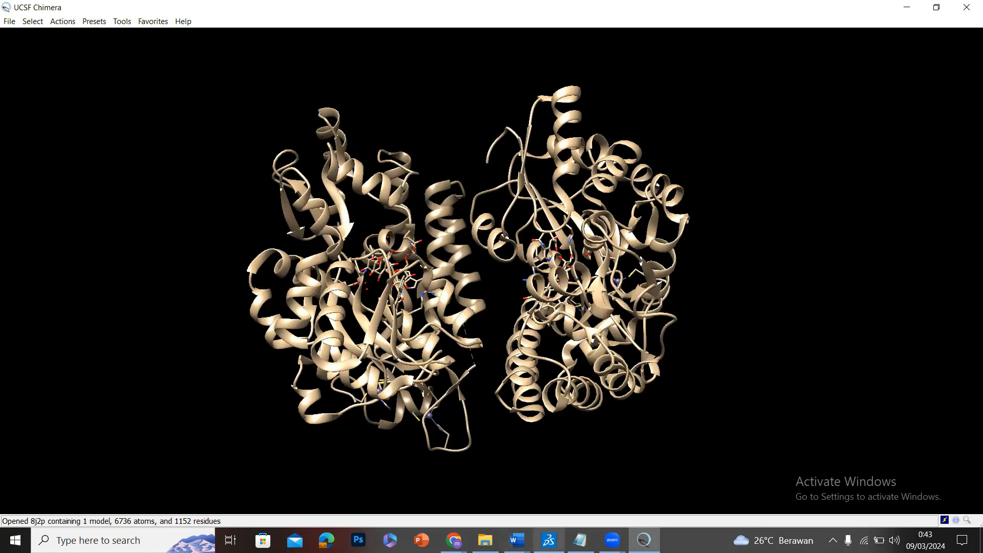
Return to Discovery Studio Visualizer and select Site 2, then chain A, to check the site's position relative to the chain.
click(549, 540)
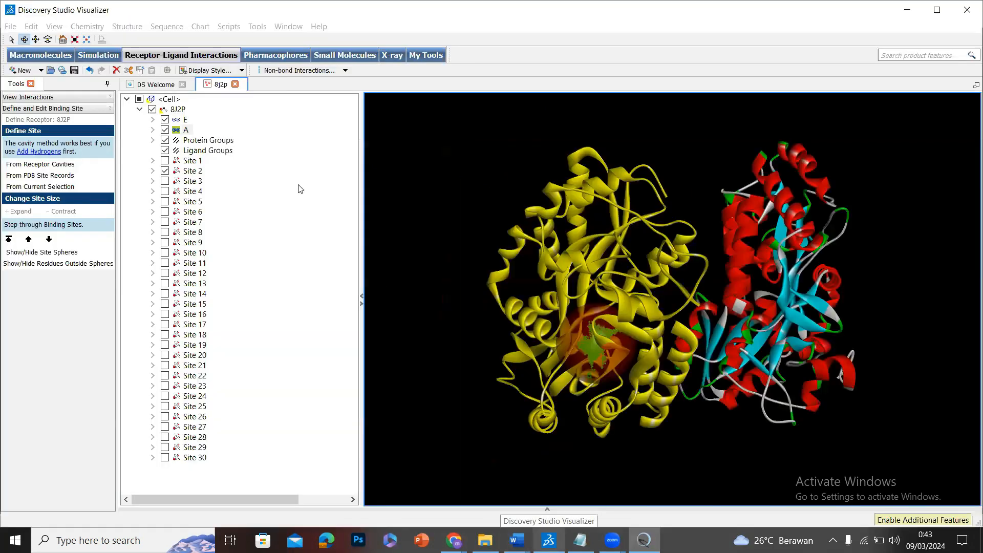
click(193, 171)
drag(669, 244, 632, 193)
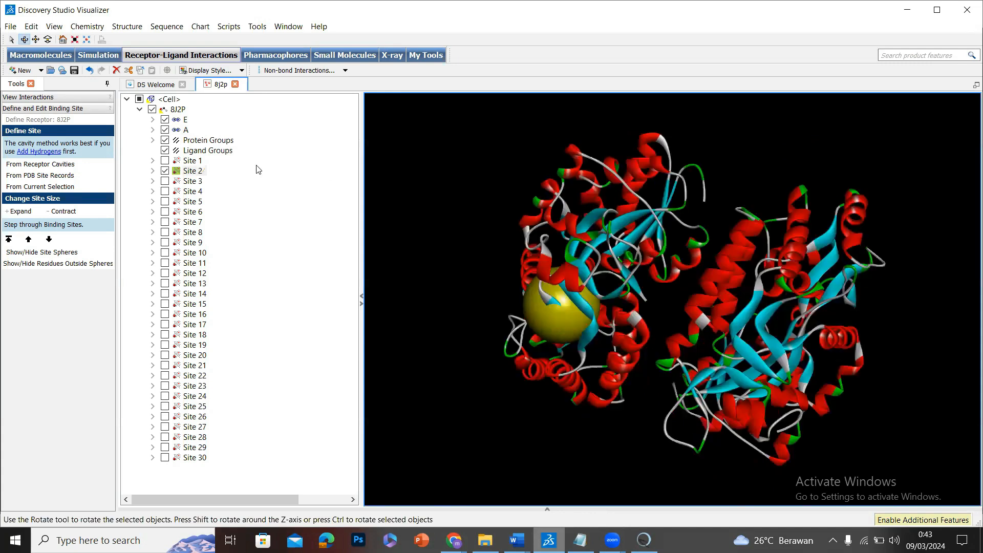
click(186, 130)
drag(679, 244, 752, 233)
drag(751, 266, 743, 277)
Switch to UCSF Chimera and delete chain B from the 8j2p structure.
click(645, 540)
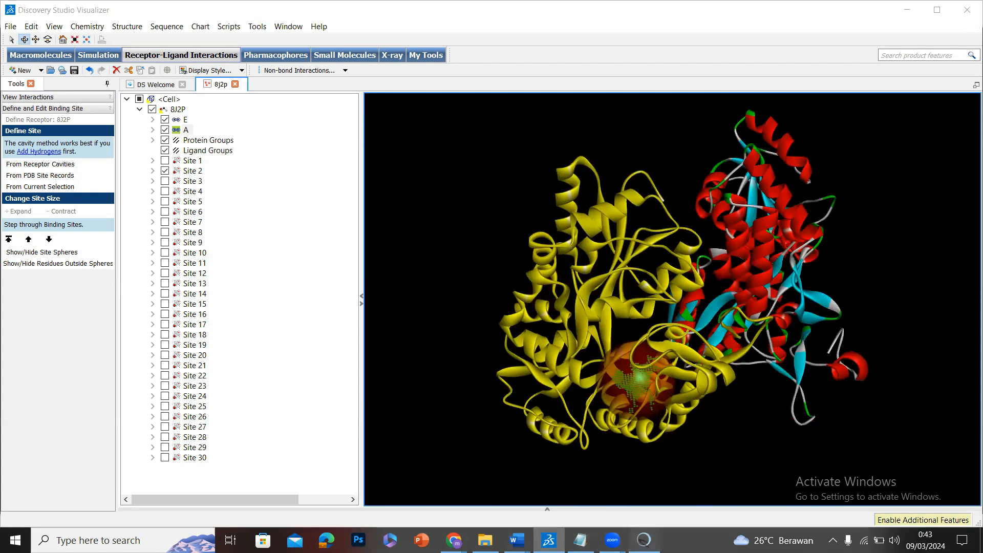
click(34, 23)
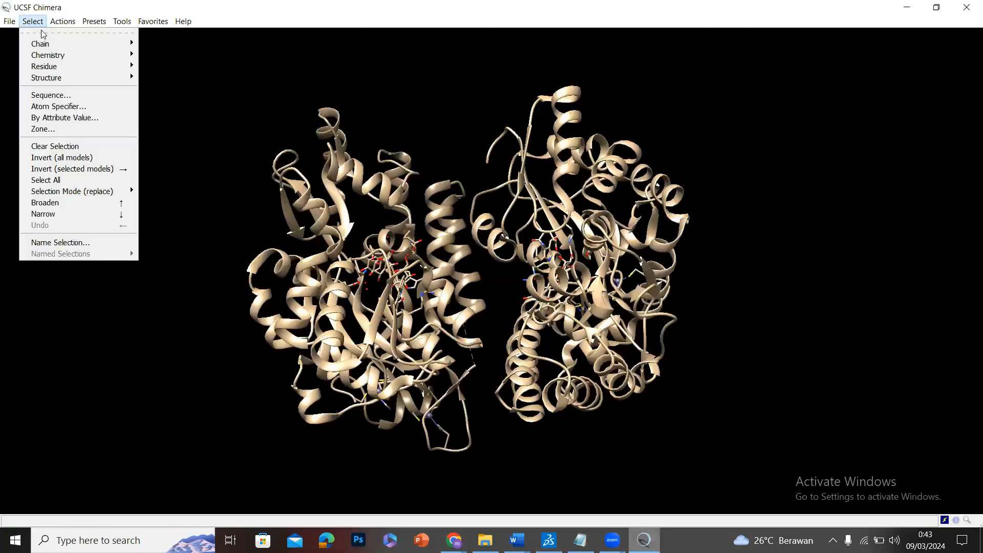
mouse_move(46, 44)
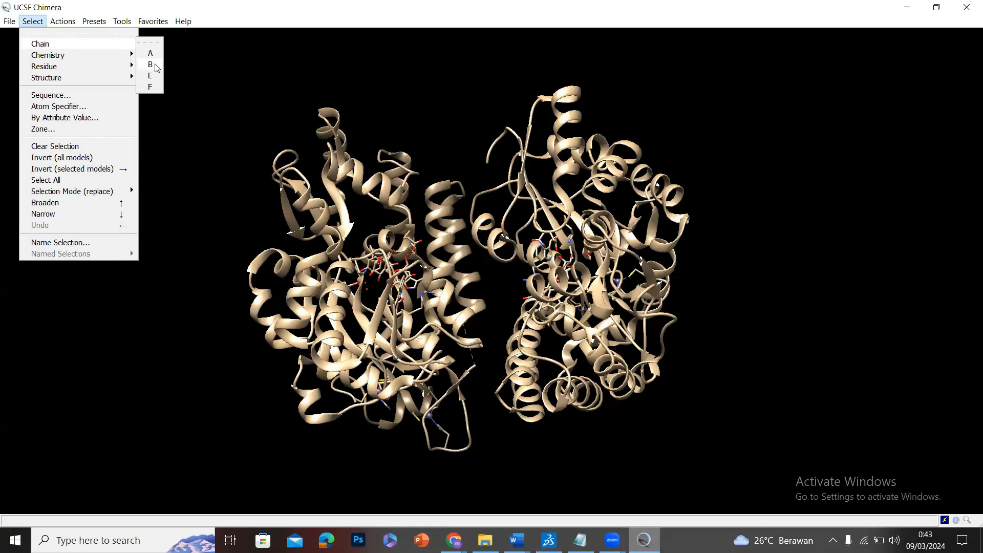
click(155, 65)
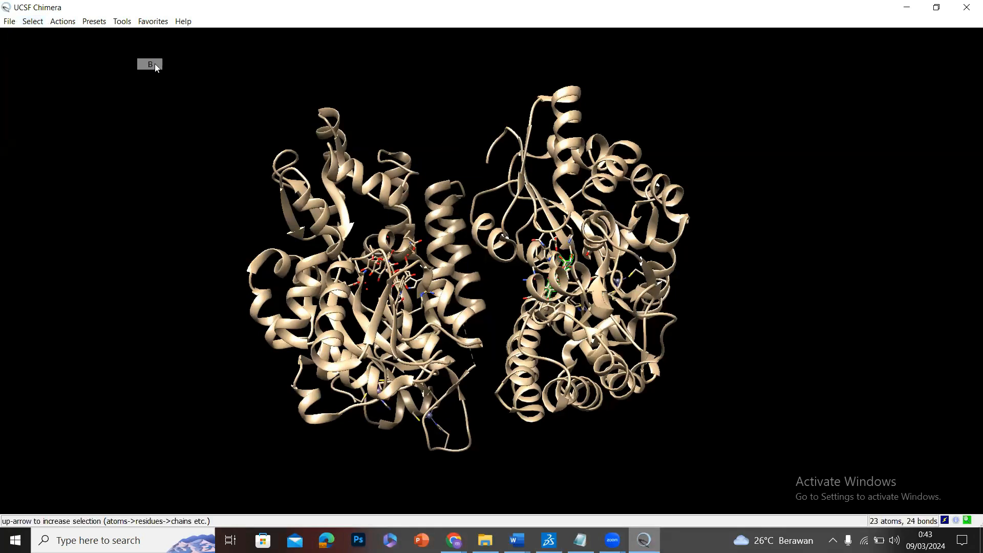
click(43, 23)
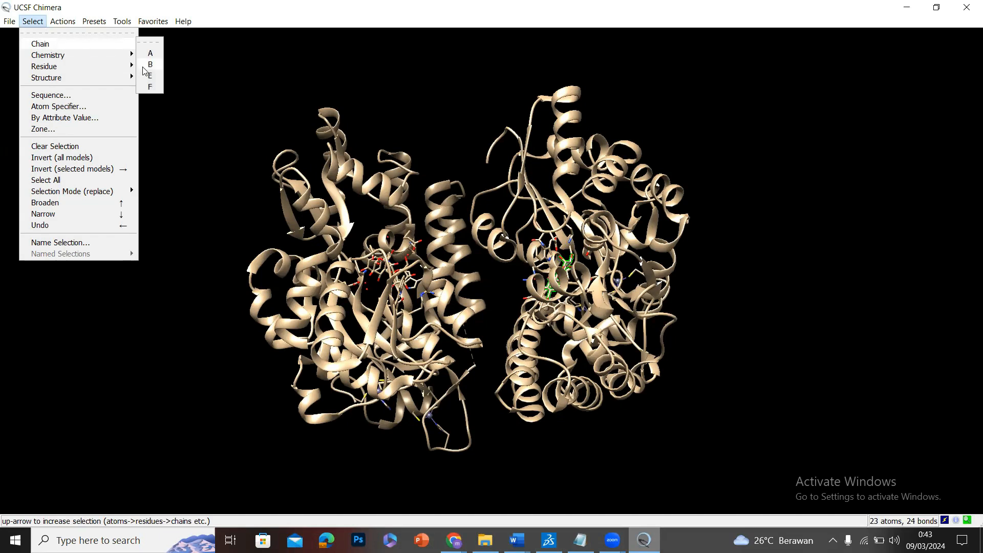
click(63, 21)
click(63, 21)
mouse_move(81, 46)
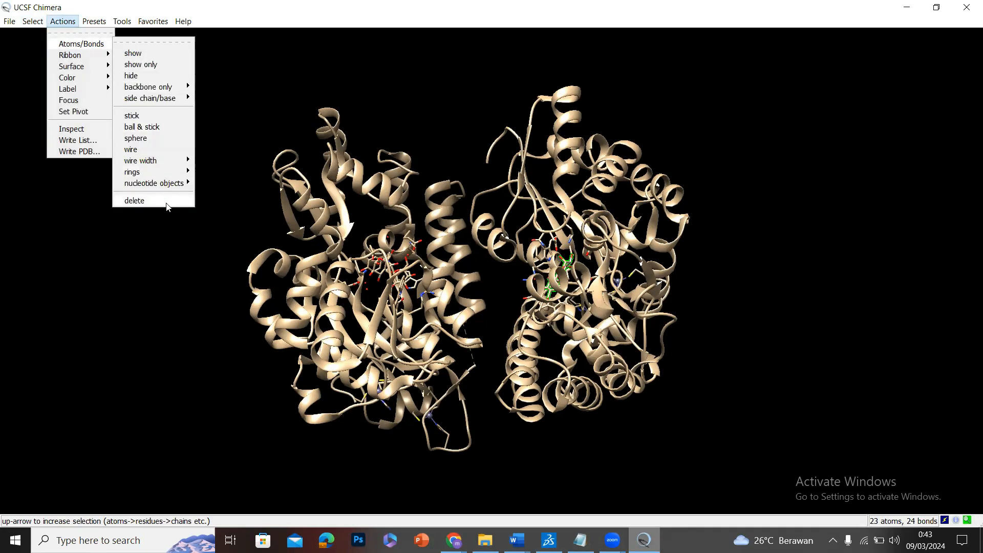
click(167, 203)
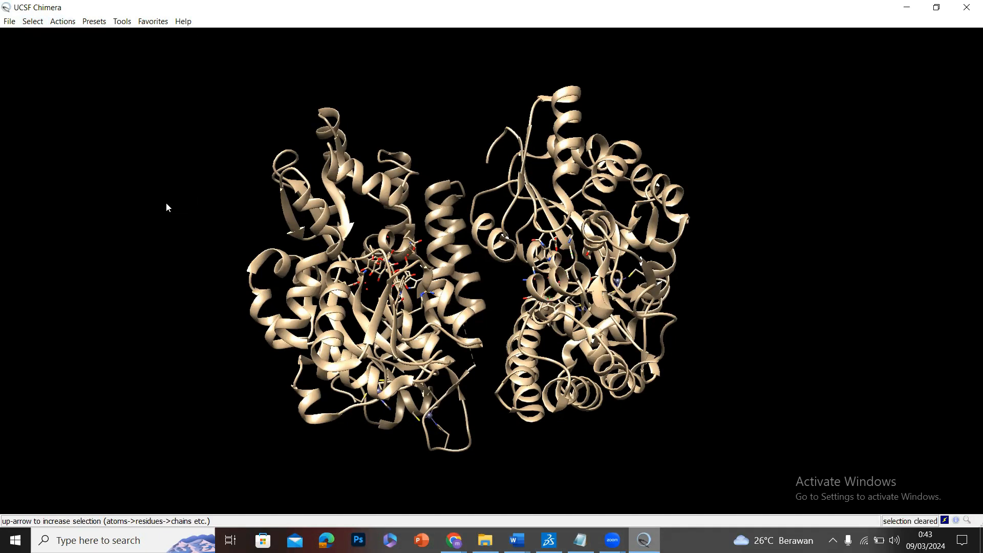
Select chain E of the 8j2p structure and delete its atoms and bonds.
click(37, 25)
mouse_move(49, 44)
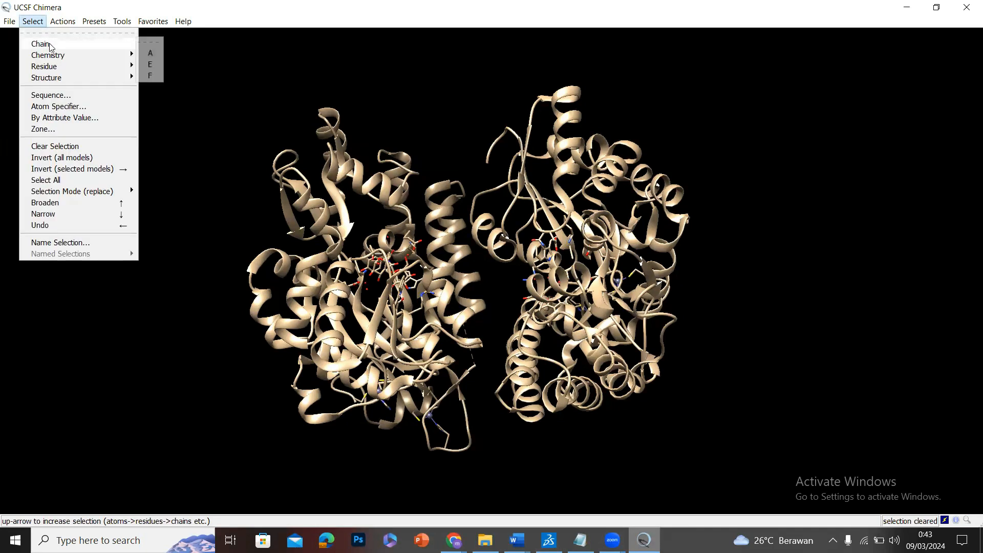
click(150, 64)
click(71, 26)
mouse_move(87, 46)
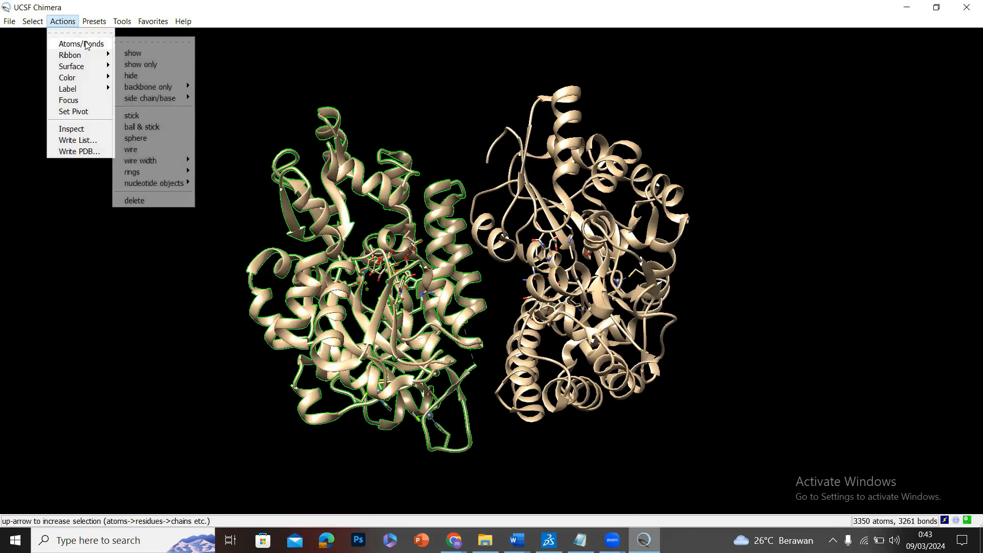
click(175, 200)
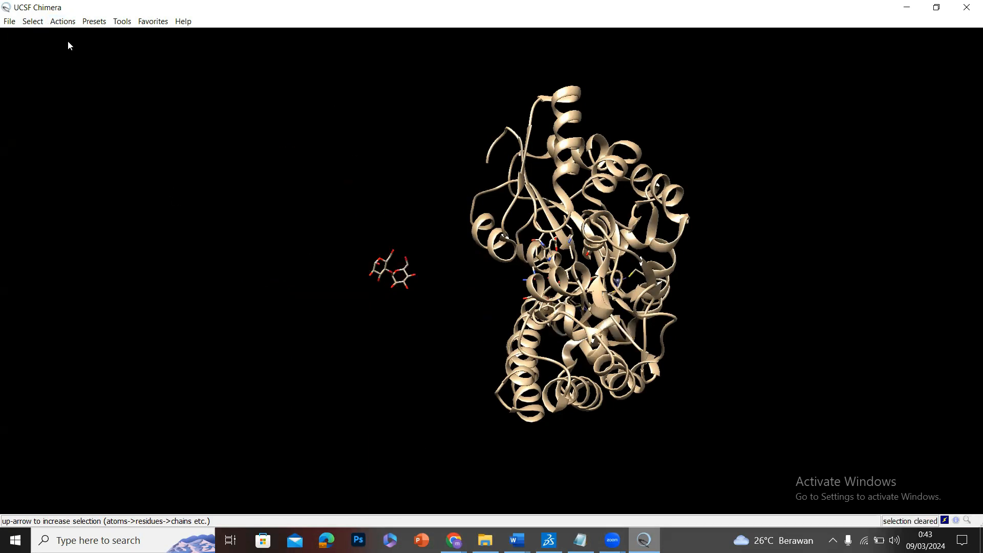
Select the leftover chain F and delete it, keeping only chain A.
click(32, 21)
mouse_move(62, 44)
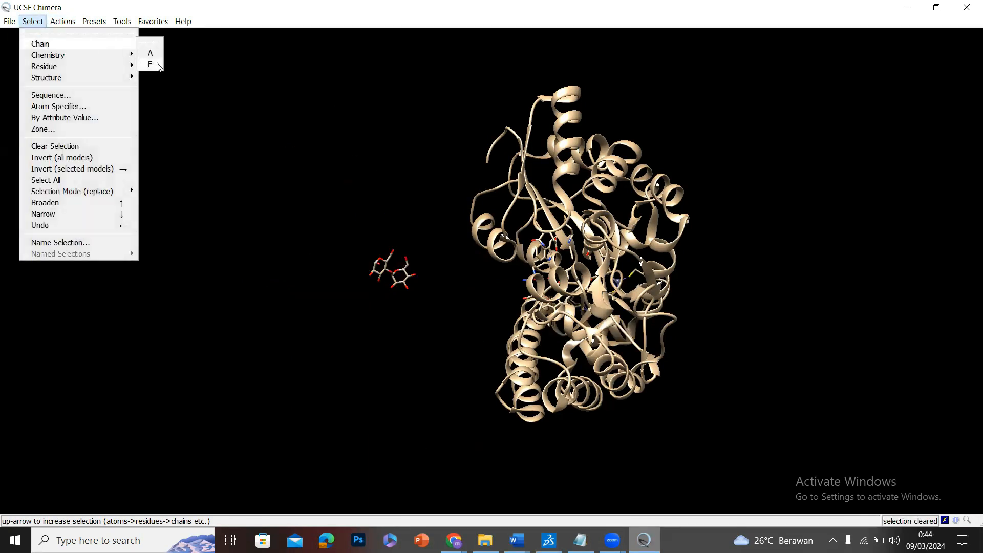
click(152, 64)
click(63, 21)
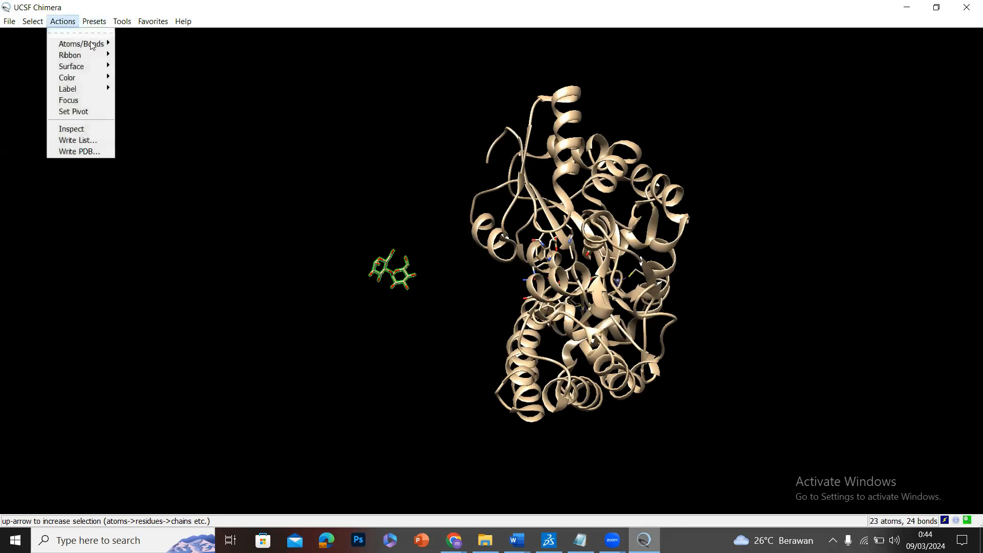
mouse_move(81, 44)
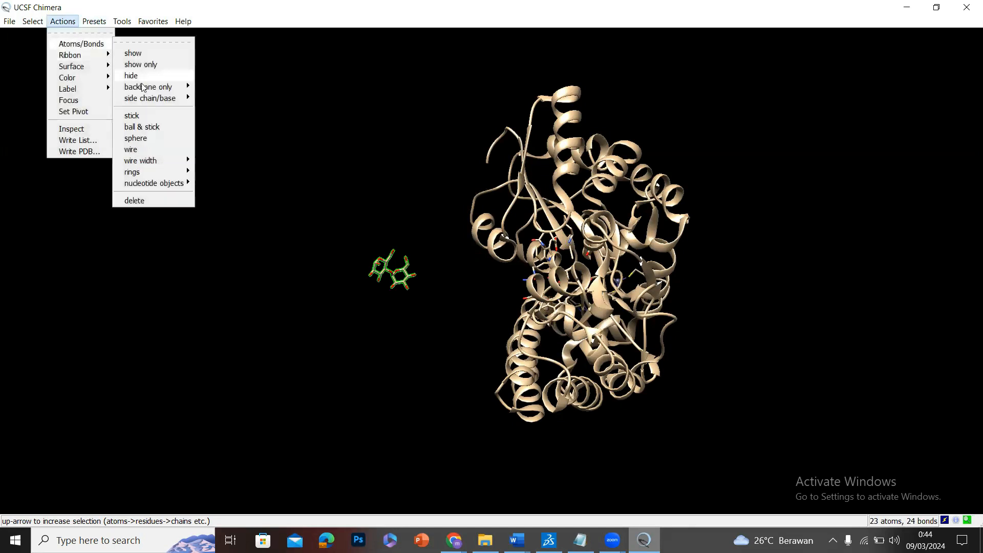
click(157, 201)
drag(389, 320, 442, 315)
drag(670, 259, 554, 322)
drag(689, 225, 621, 301)
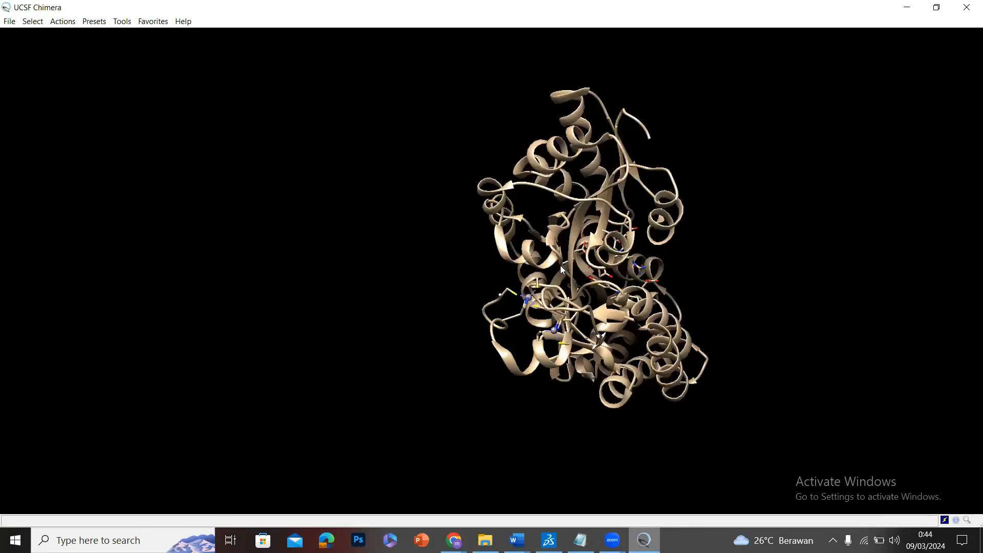
drag(589, 233, 497, 305)
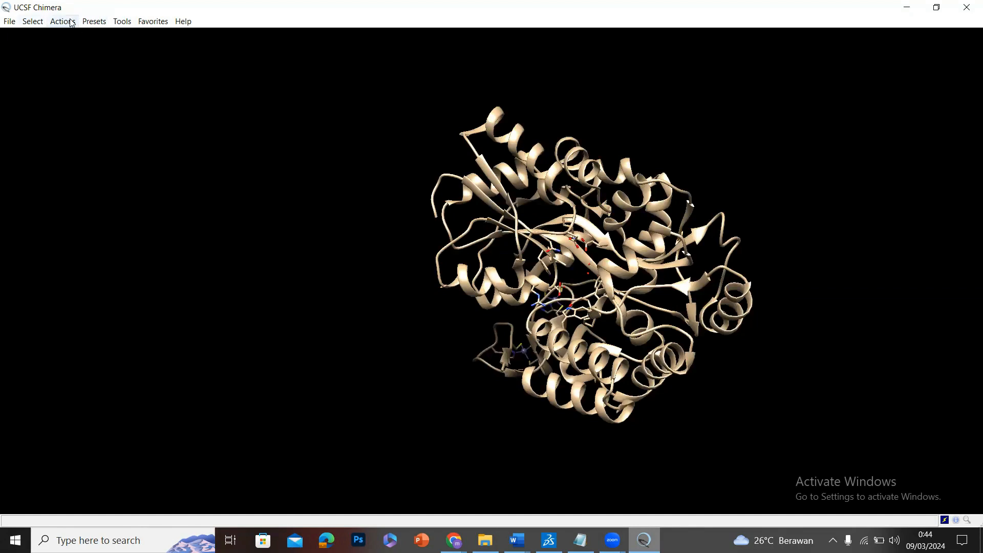
drag(594, 169, 171, 62)
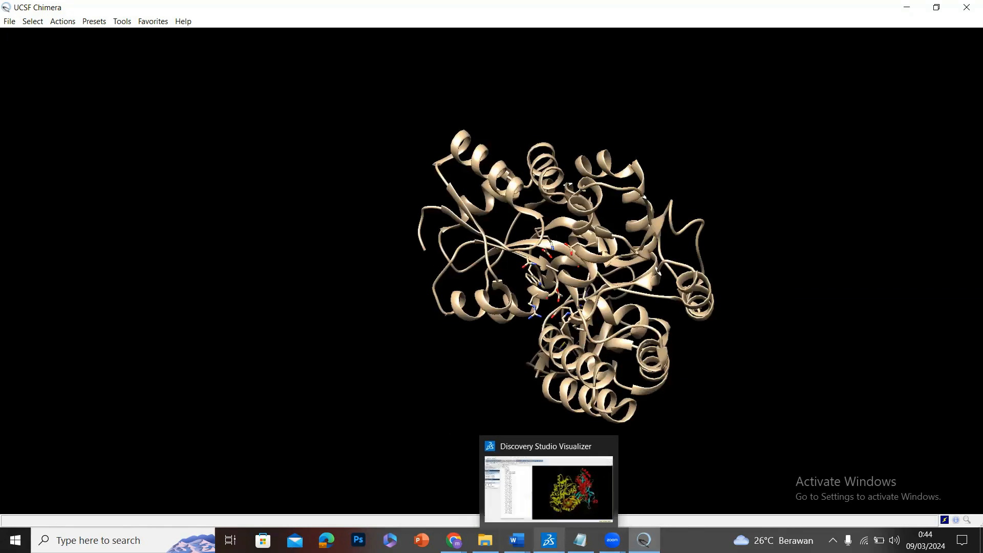
Switch to tutorial.docx in Word and highlight list items 11 to 13 in yellow.
mouse_move(518, 540)
click(584, 481)
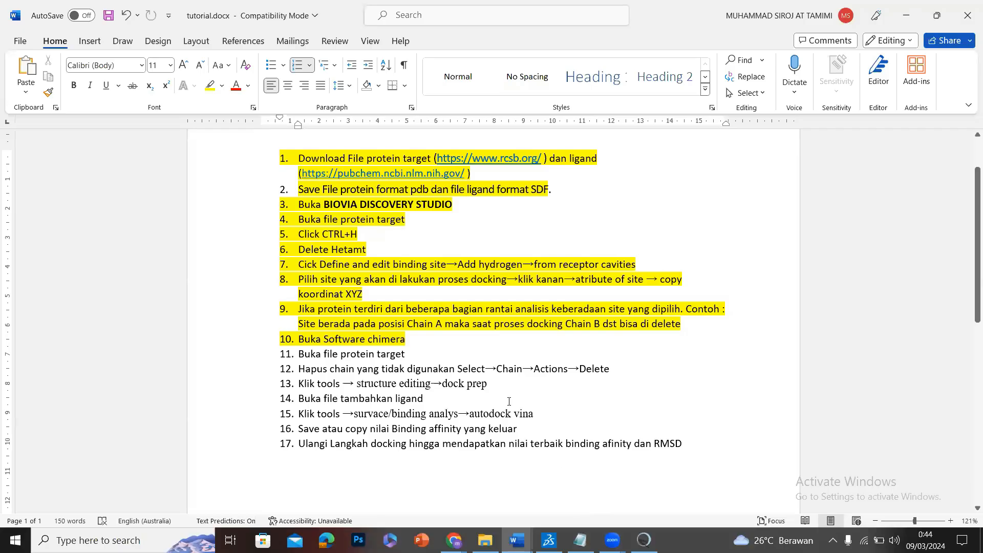
drag(297, 357, 621, 374)
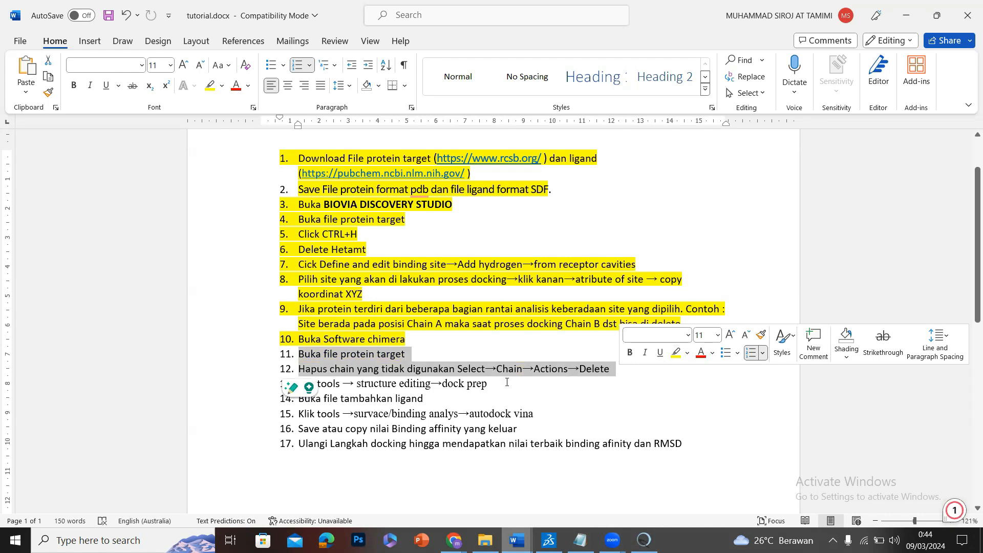
click(492, 387)
drag(492, 386, 298, 355)
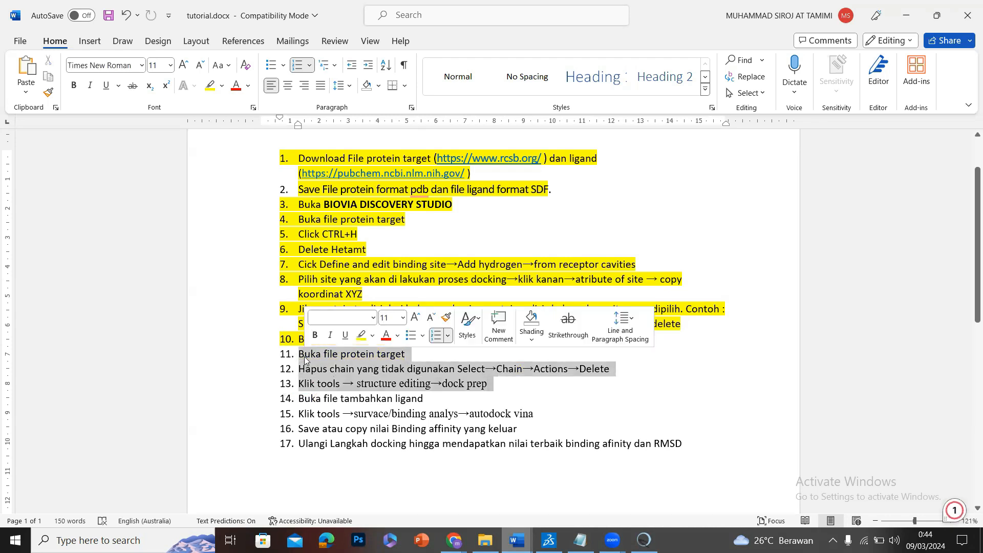
click(360, 336)
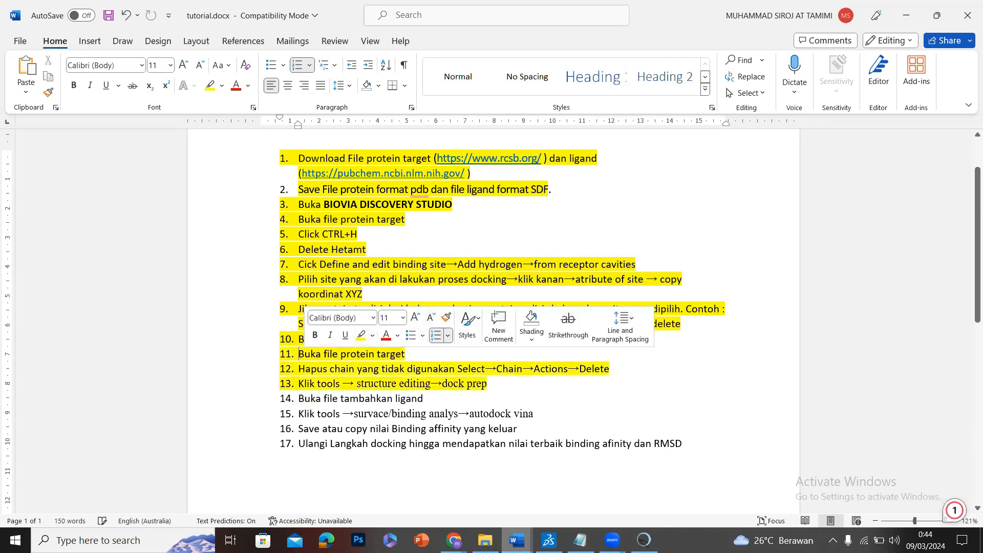
Switch to UCSF Chimera and run Dock Prep on 8j2p, adding hydrogens and assigning AMBER ff14SB charges with AM1-BCC for other residues.
click(644, 541)
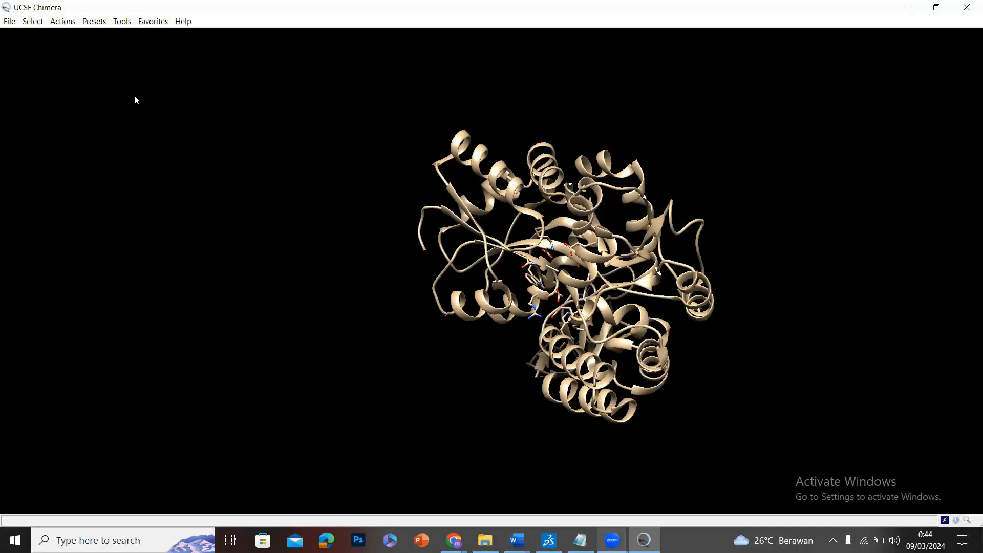
click(119, 20)
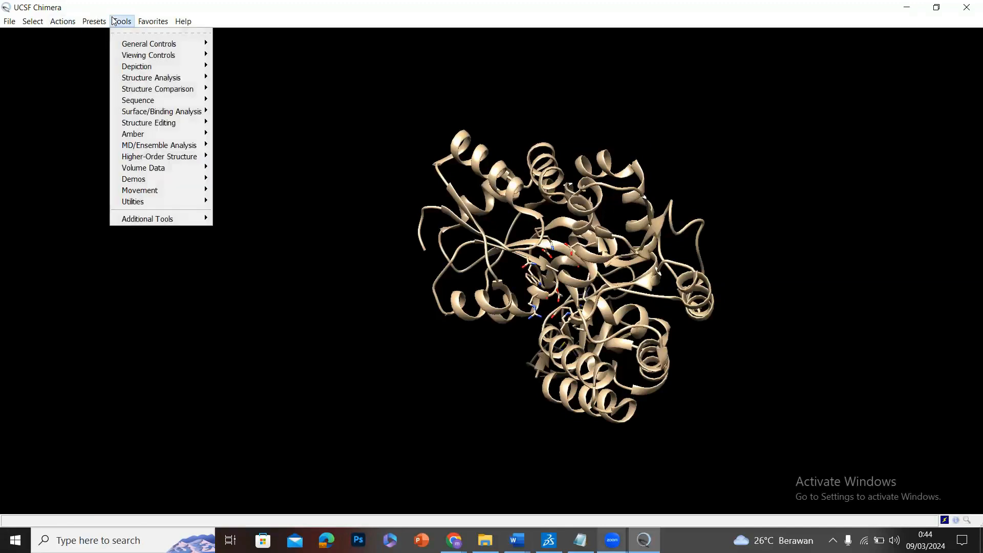
mouse_move(189, 123)
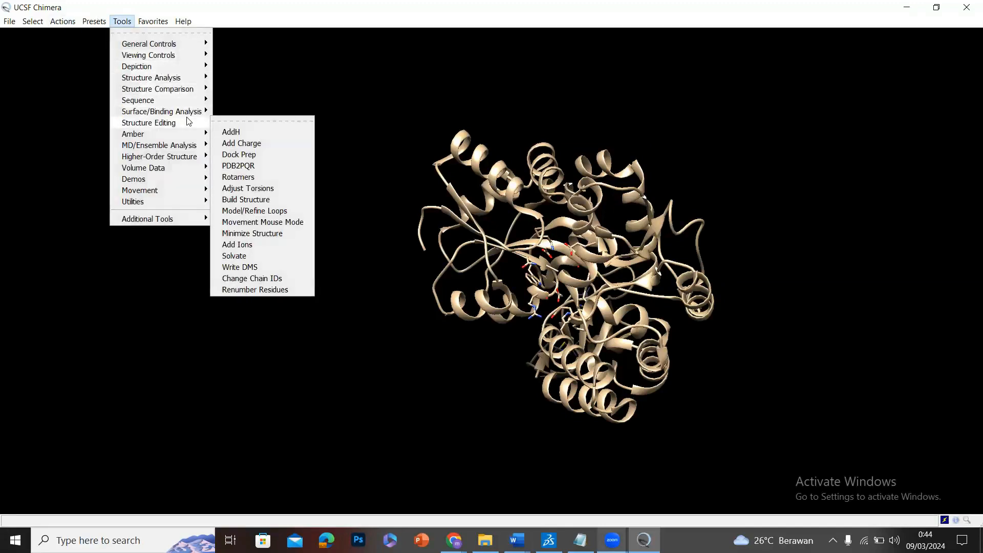
click(260, 155)
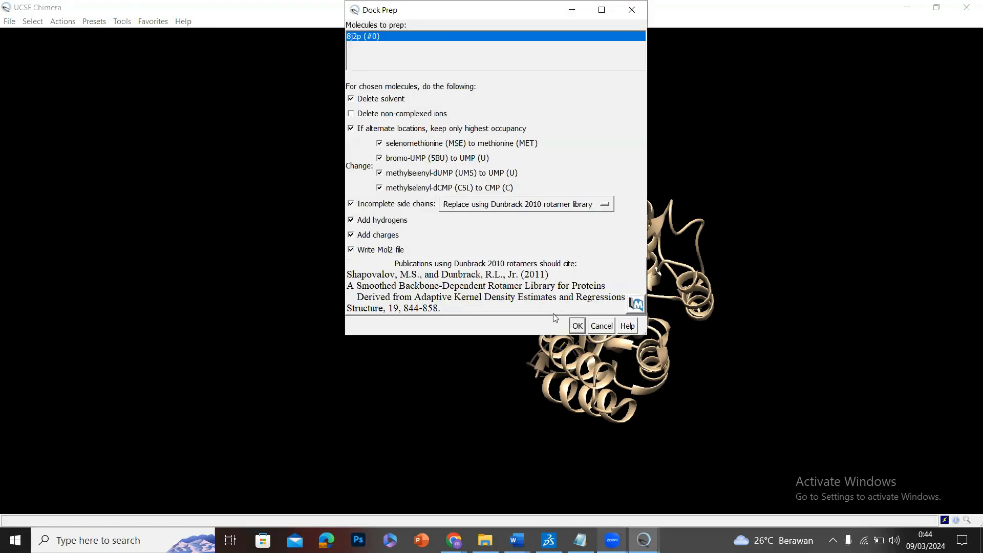
click(577, 327)
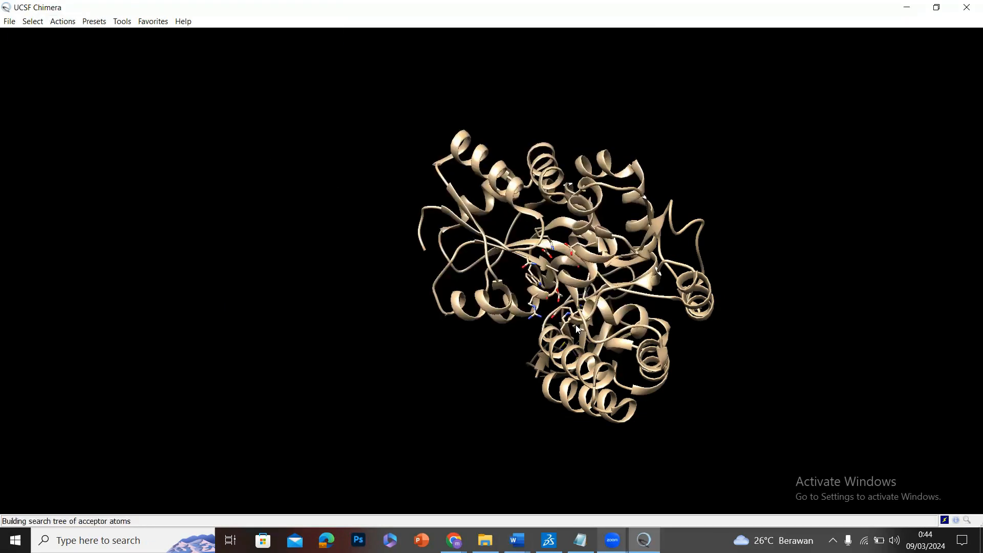
click(536, 206)
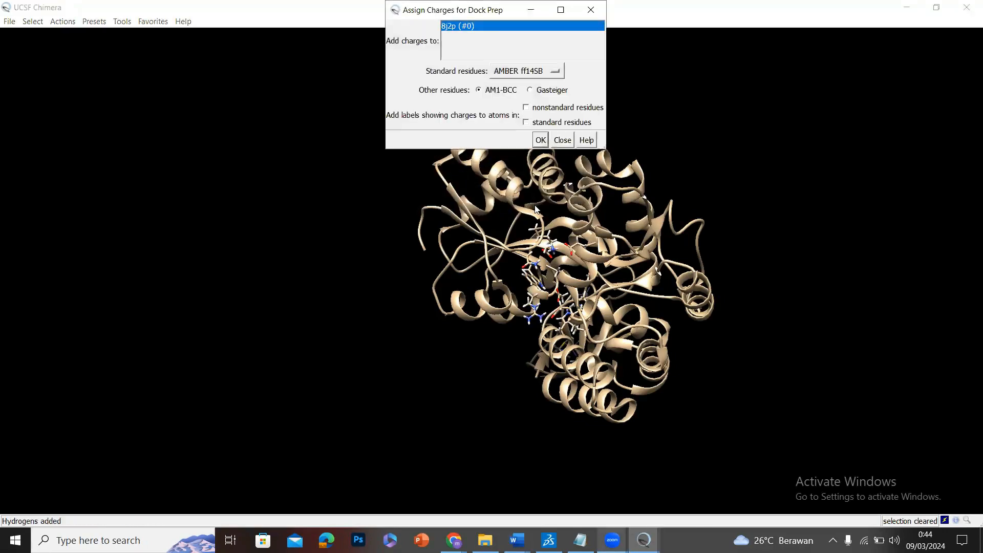
click(541, 140)
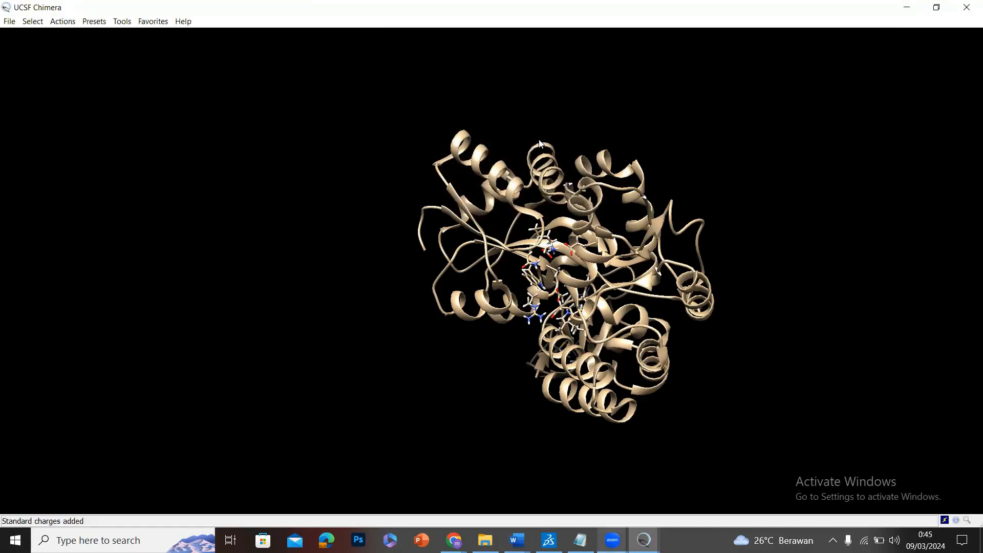
click(609, 158)
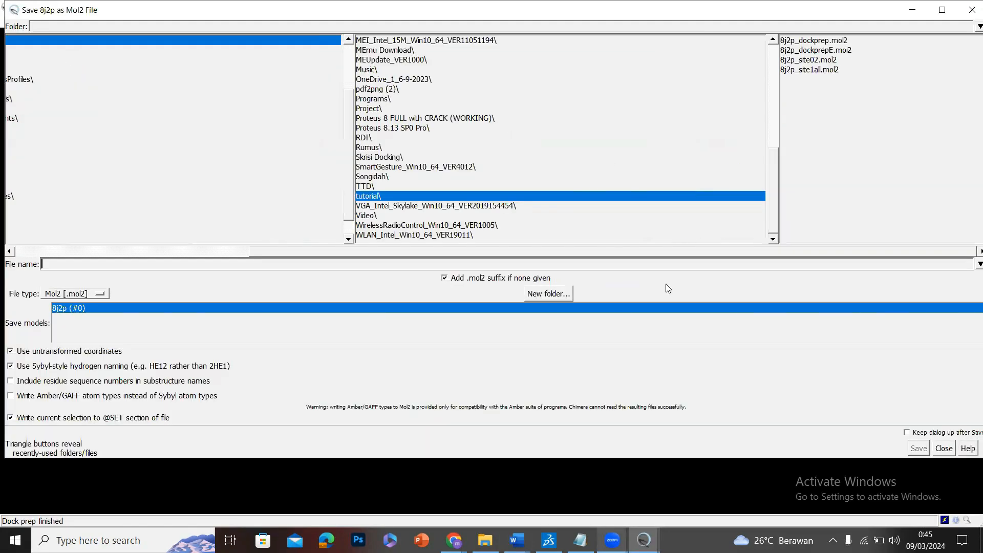
Save the prepared structure as Mol2 file 8j2p_site02 in the tutorial folder, overwriting the existing file.
text(8)
click(919, 449)
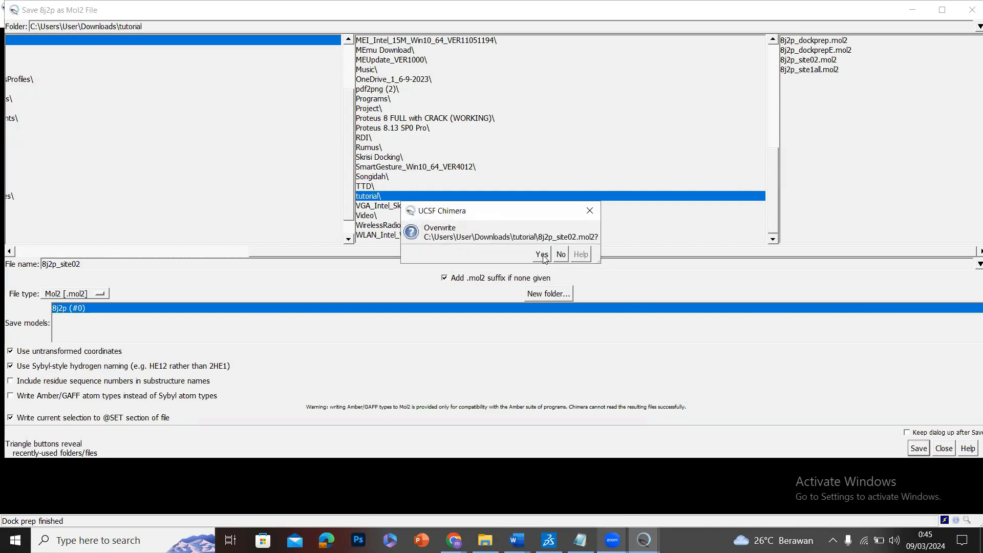
click(542, 255)
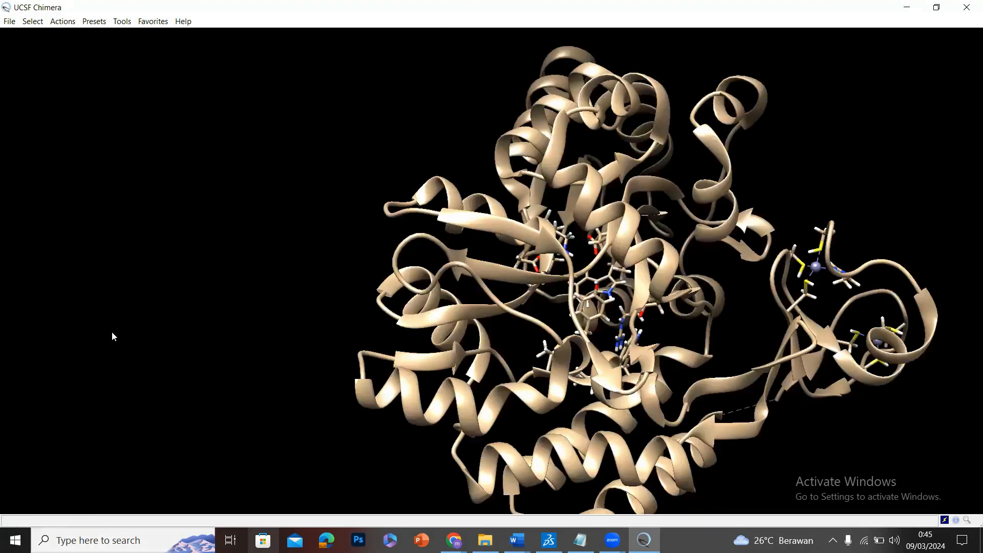
Switch to tutorial.docx in Word, highlight list items 14 to 16 in yellow, and minimize the document.
click(8, 22)
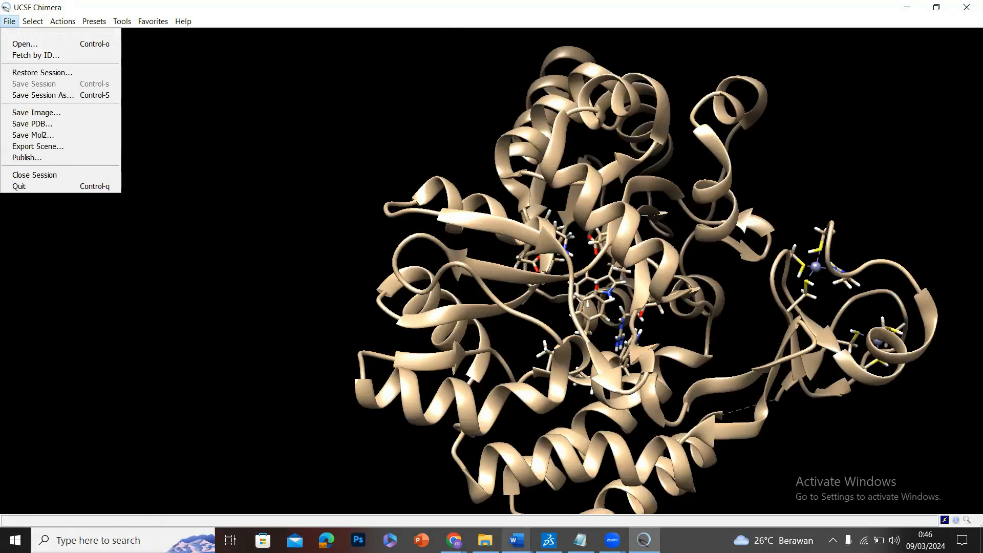
click(516, 541)
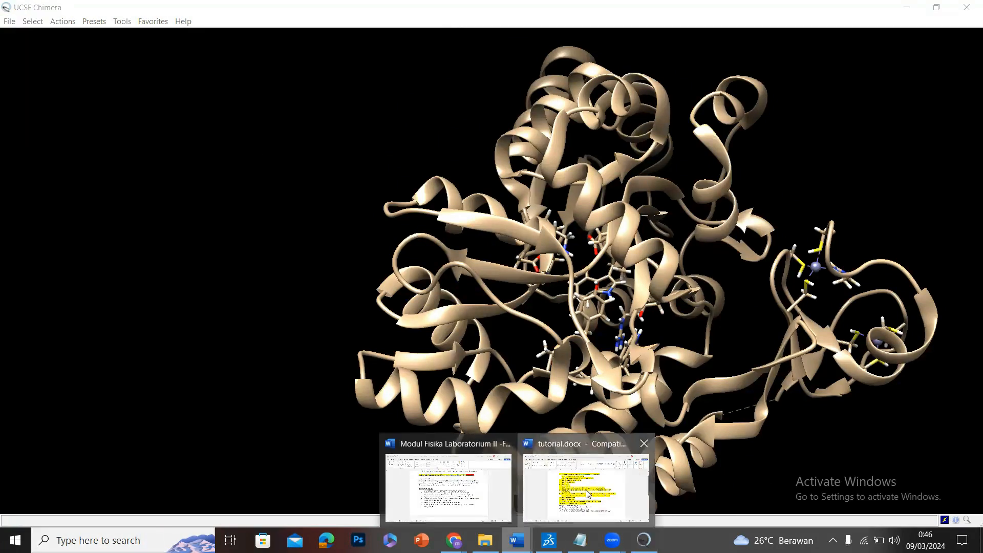
click(587, 491)
mouse_move(300, 400)
mouse_down()
mouse_move(285, 401)
mouse_move(287, 414)
mouse_up()
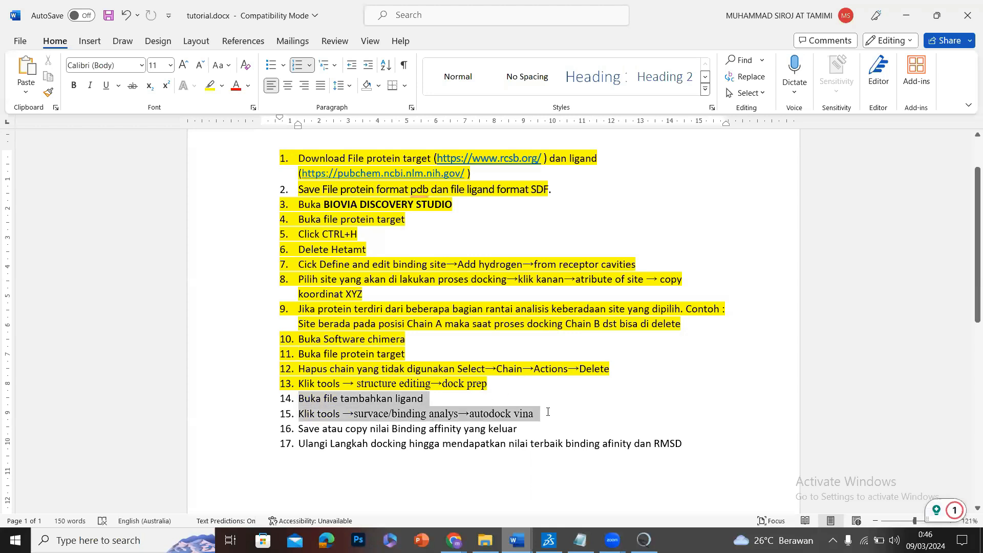
click(209, 87)
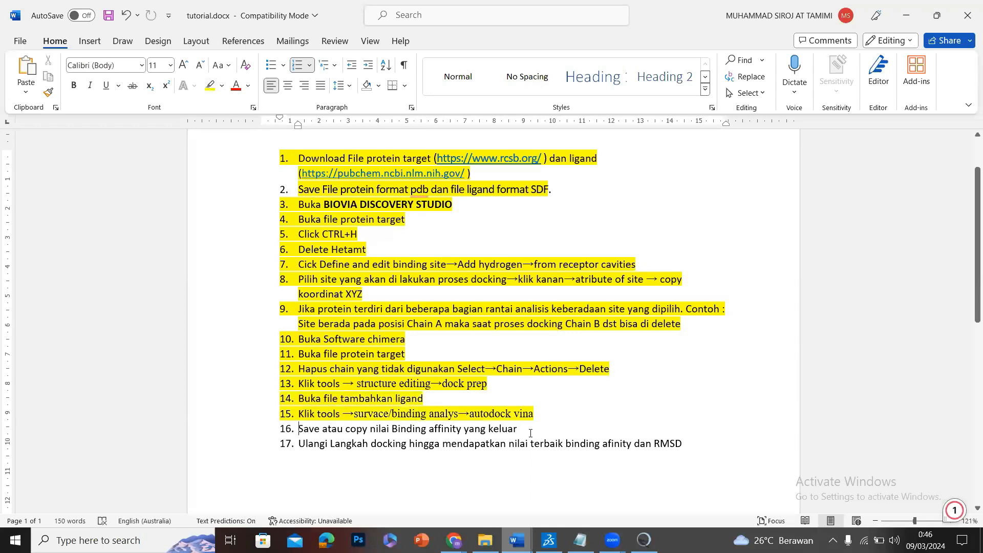
drag(518, 430, 298, 430)
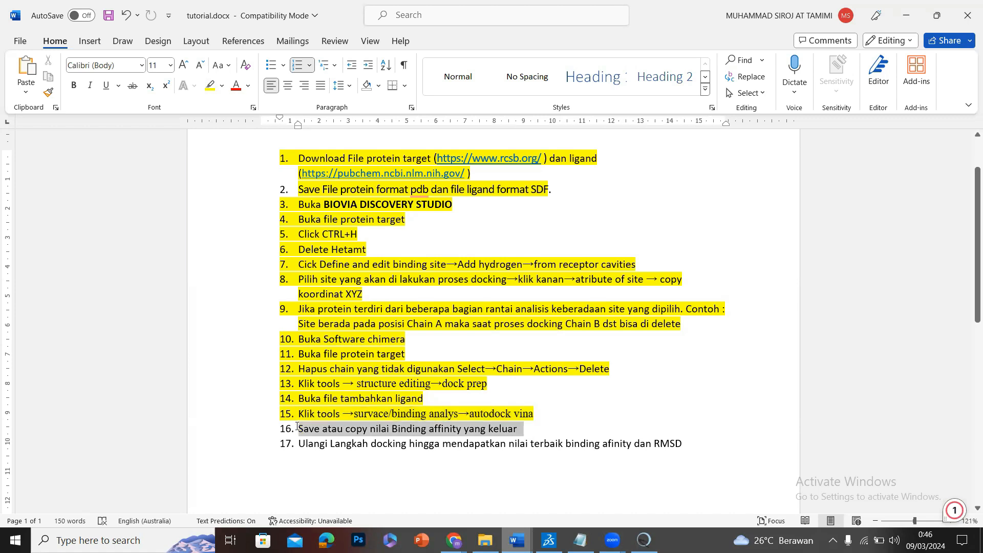
click(209, 87)
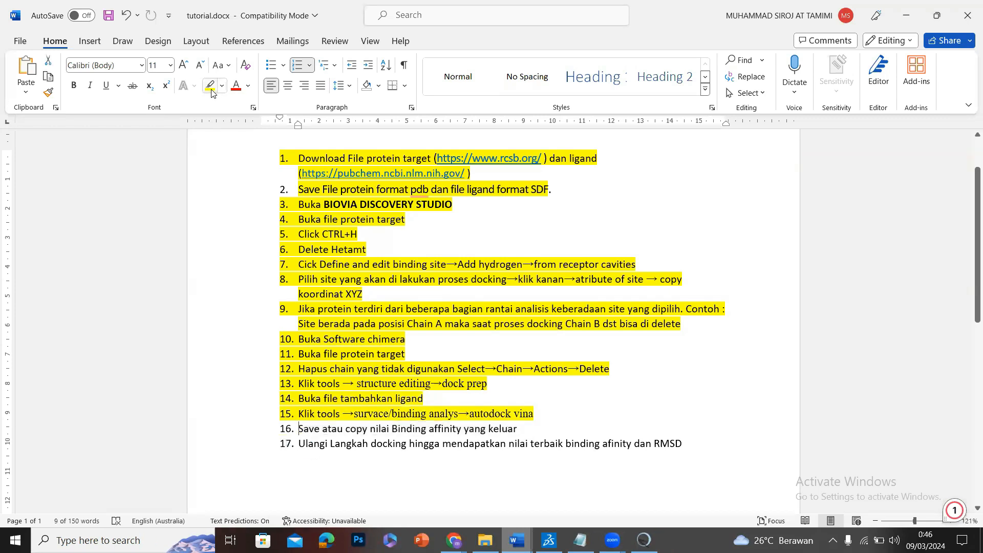
click(906, 19)
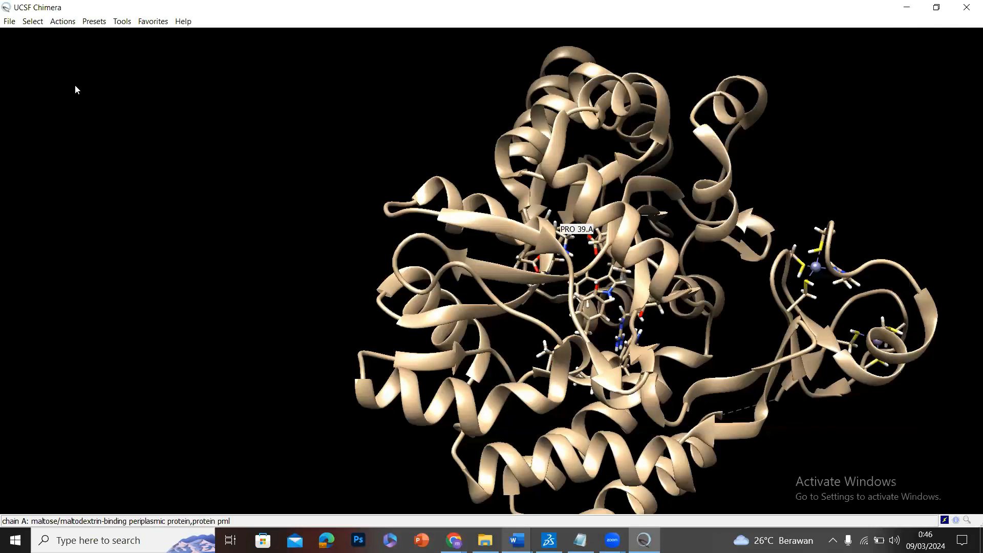
Open the ligand file arturmerone.pdb from the tutorial folder alongside the prepared 8j2p protein in UCSF Chimera.
drag(78, 90, 24, 38)
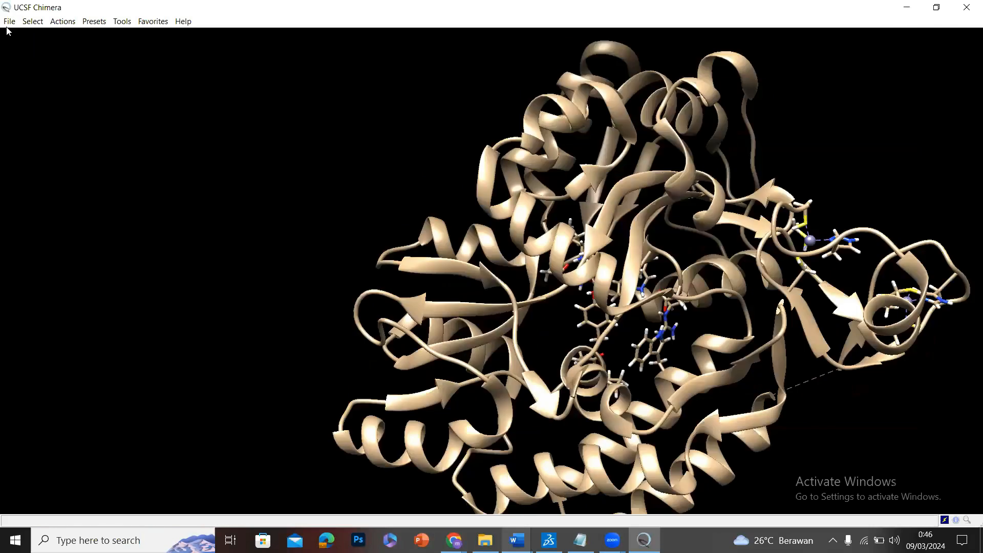
click(7, 26)
click(21, 42)
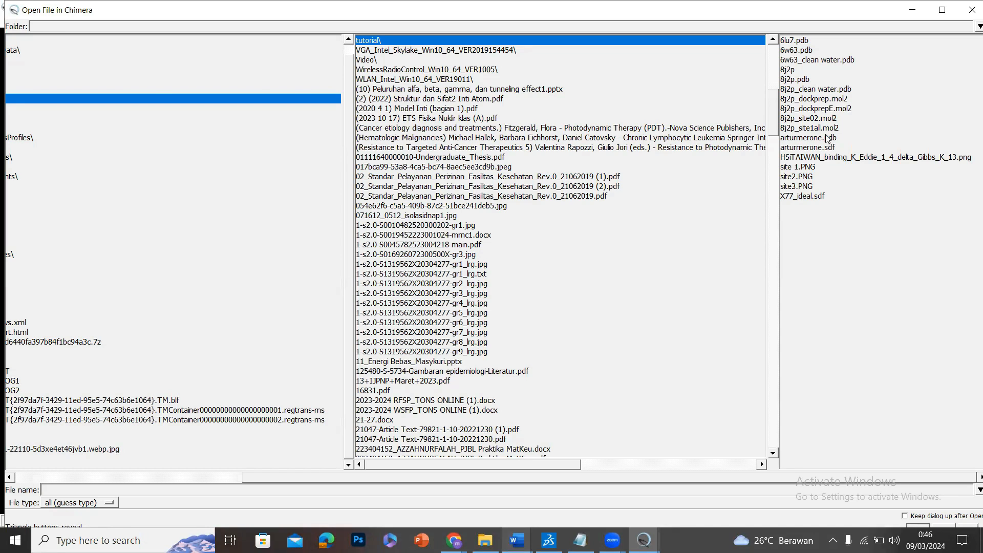
click(833, 138)
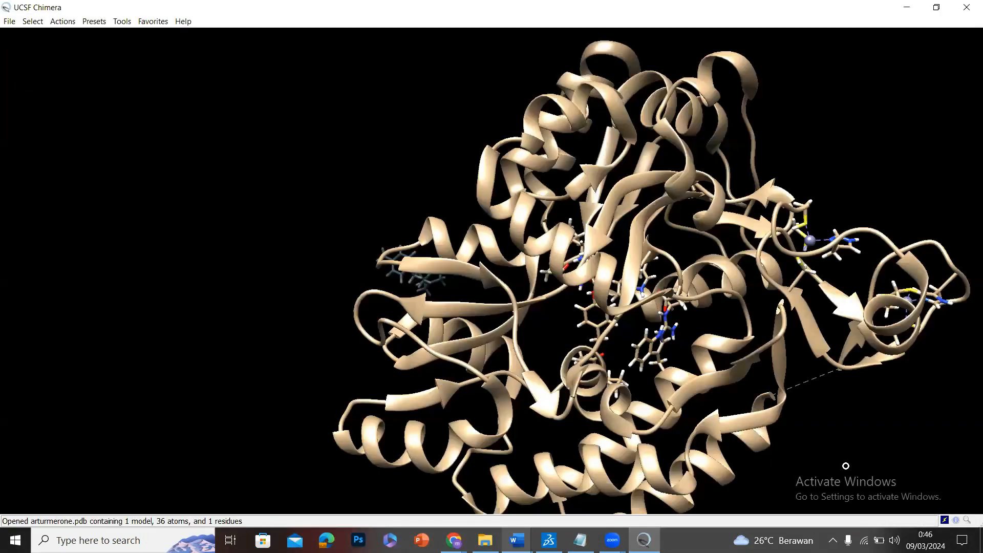
drag(845, 466, 877, 271)
drag(756, 374, 147, 172)
scroll(657, 291, up, 1)
scroll(656, 291, down, 3)
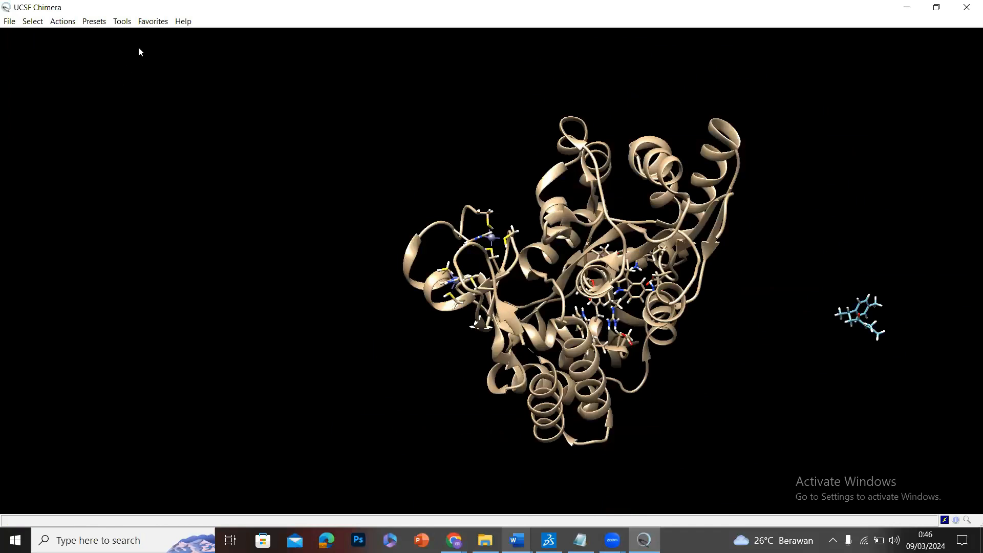
Start AutoDock Vina, name the output file 8j2p_site02example, and choose arturmerone.pdb (#1) as the ligand.
click(125, 22)
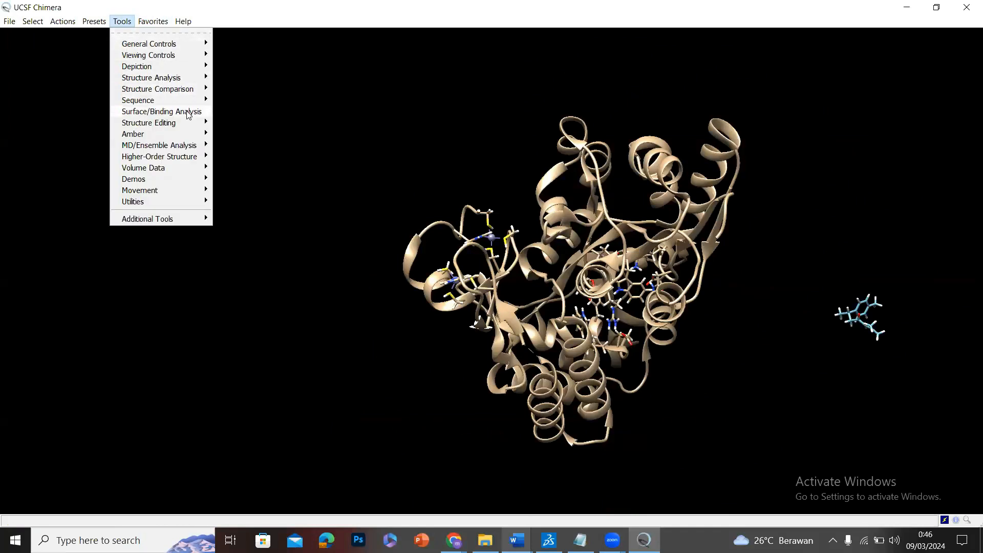
mouse_move(188, 115)
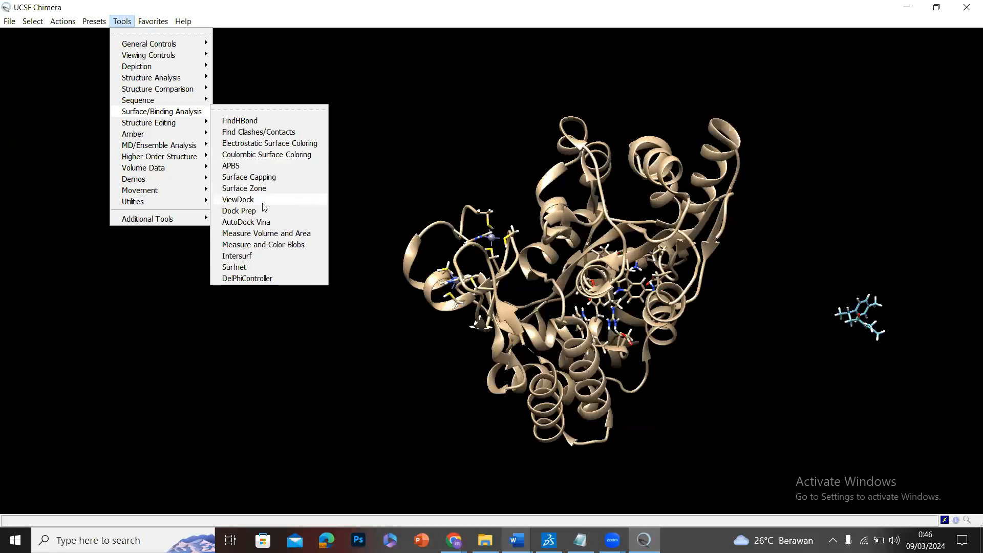
click(264, 220)
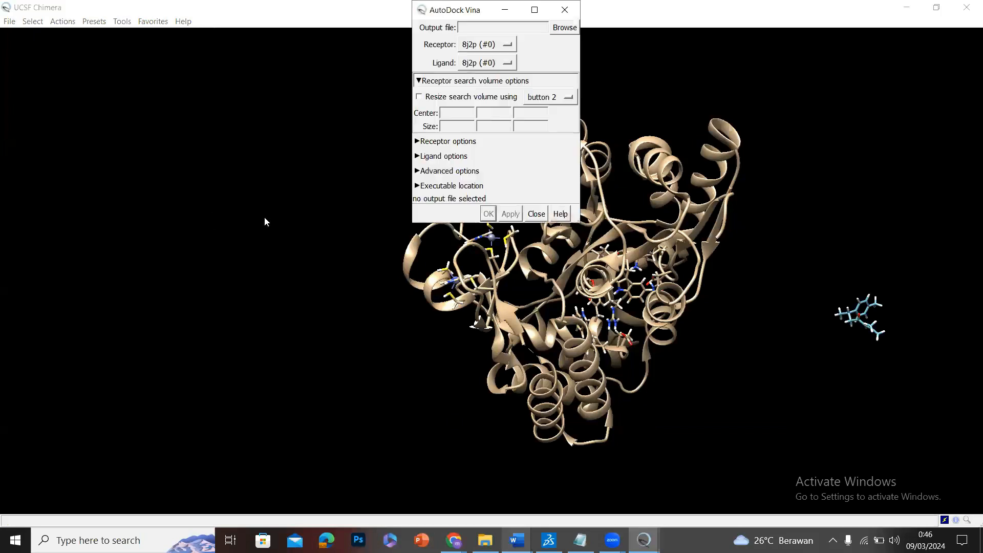
click(495, 28)
text(8j2p_site0)
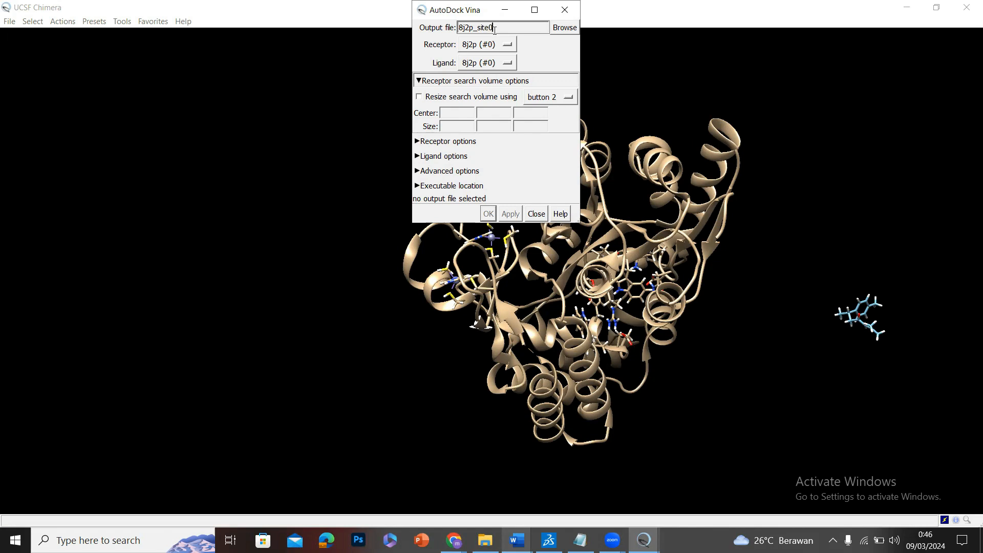
text(1examm)
click(508, 63)
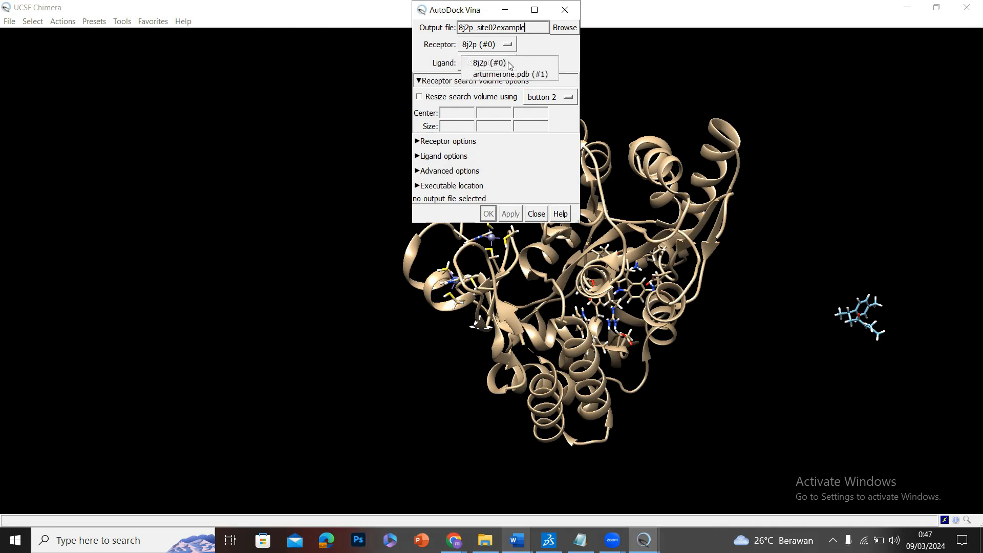
click(512, 74)
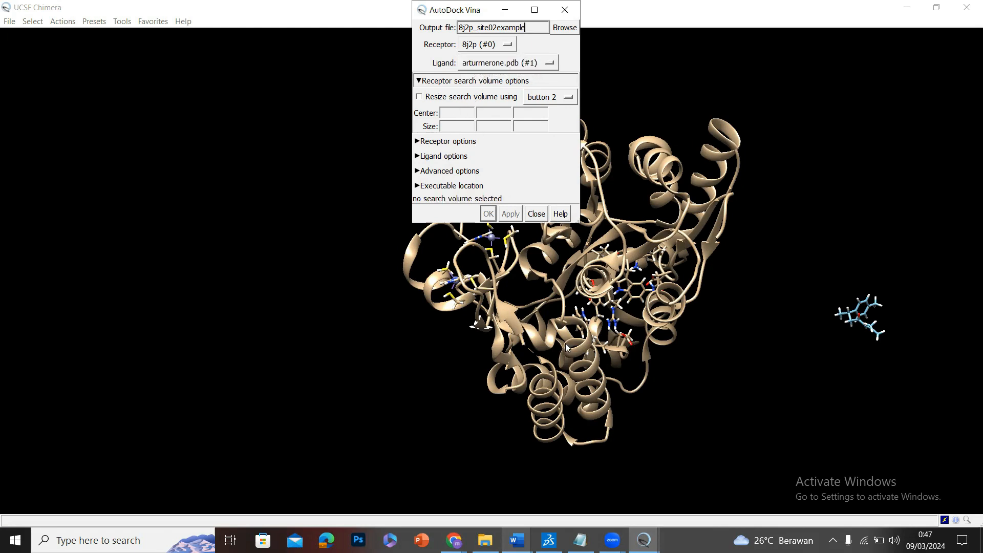
Switch to the untitled Notepad note and replace its coordinates with the copied values -44,471861 -24,893372 -21,332198.
click(580, 540)
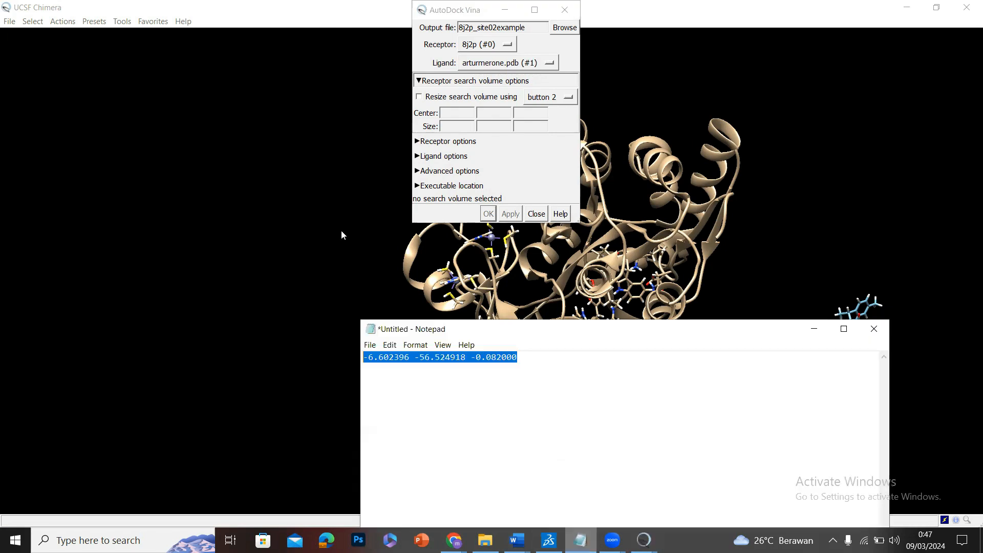
click(549, 540)
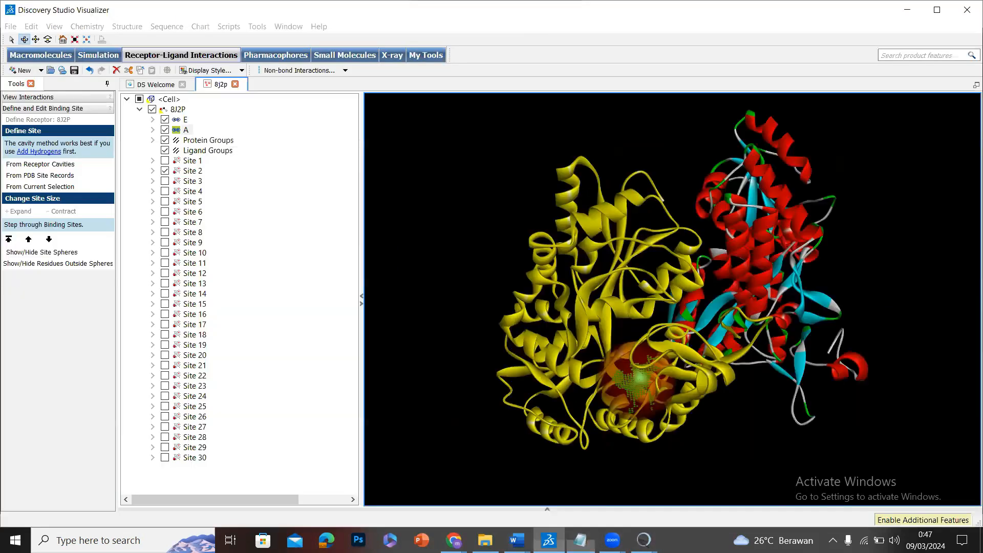
click(550, 540)
text(-44,471861 -24,893372 -21,332198)
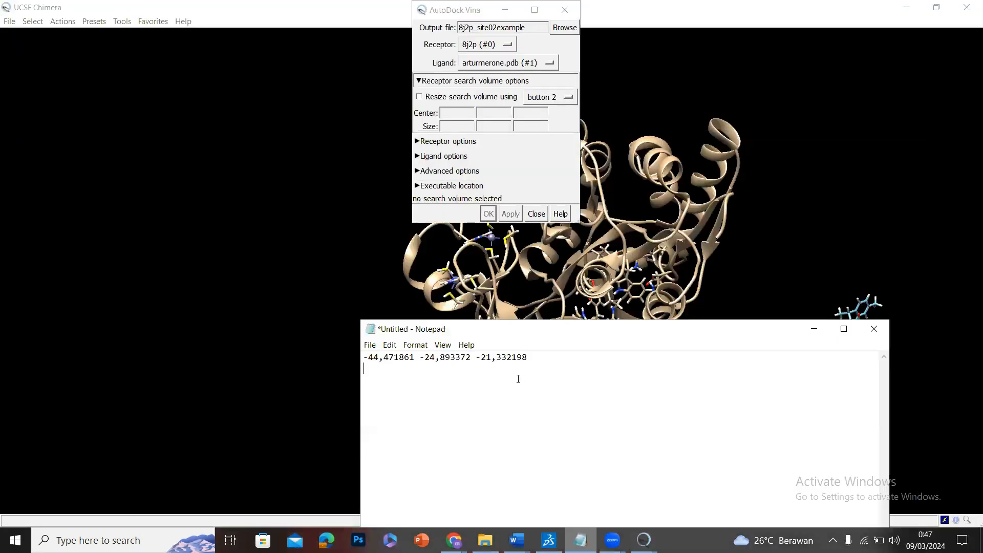
Change the decimal commas to points in all three coordinates of the note.
click(384, 357)
key(BackSpace)
text(.)
click(440, 361)
key(BackSpace)
text(.)
click(497, 357)
key(BackSpace)
text(.)
Copy values from the note into AutoDock Vina's search volume center, entering -44.471861, -24.893372 and -24.893372.
drag(414, 364, 365, 357)
key(ctrl+c)
click(388, 360)
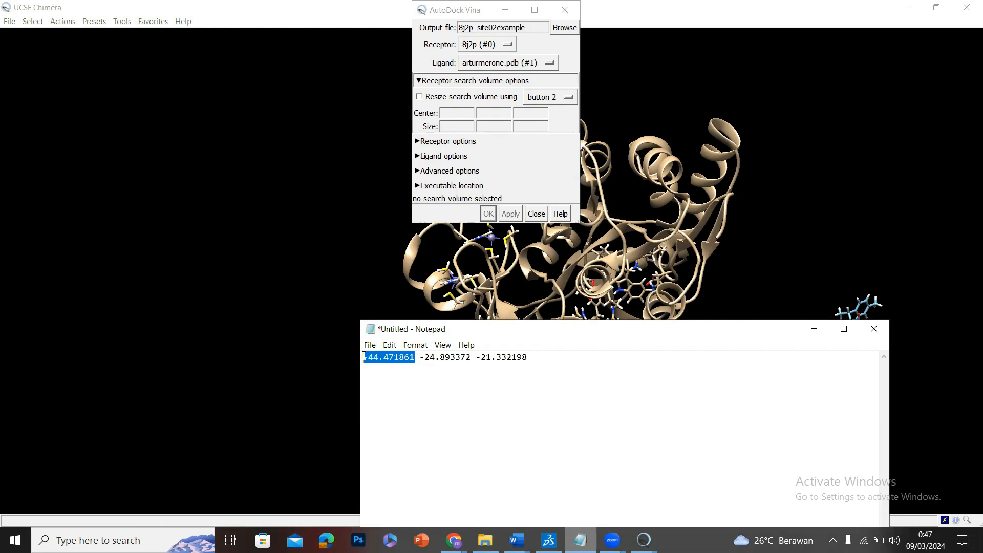
click(461, 113)
key(ctrl+v)
click(492, 112)
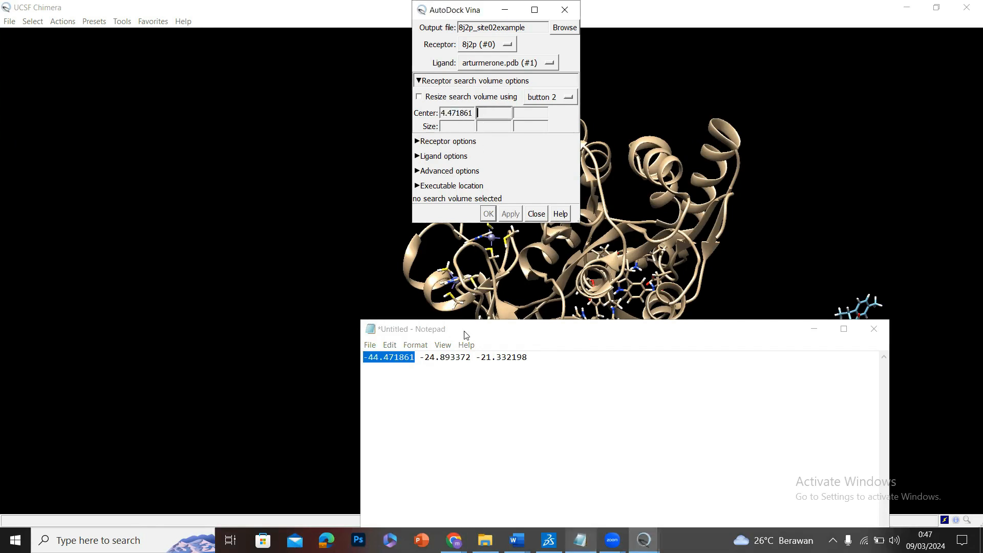
drag(421, 357, 471, 357)
key(ctrl+c)
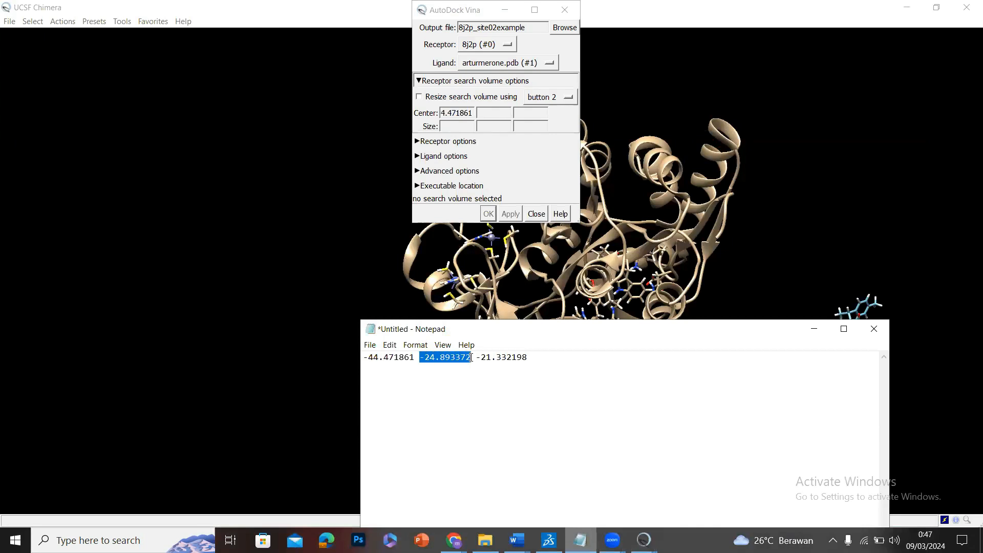
click(498, 113)
key(ctrl+v)
click(529, 114)
key(ctrl+v)
Enter the three search volume sizes and check the search box's position against the protein.
click(464, 126)
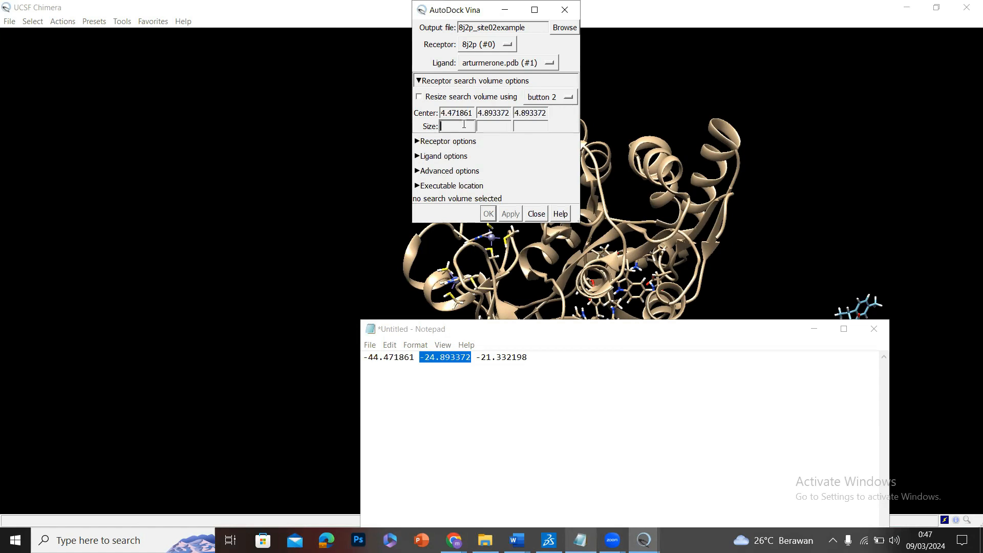
click(481, 123)
click(526, 124)
click(755, 213)
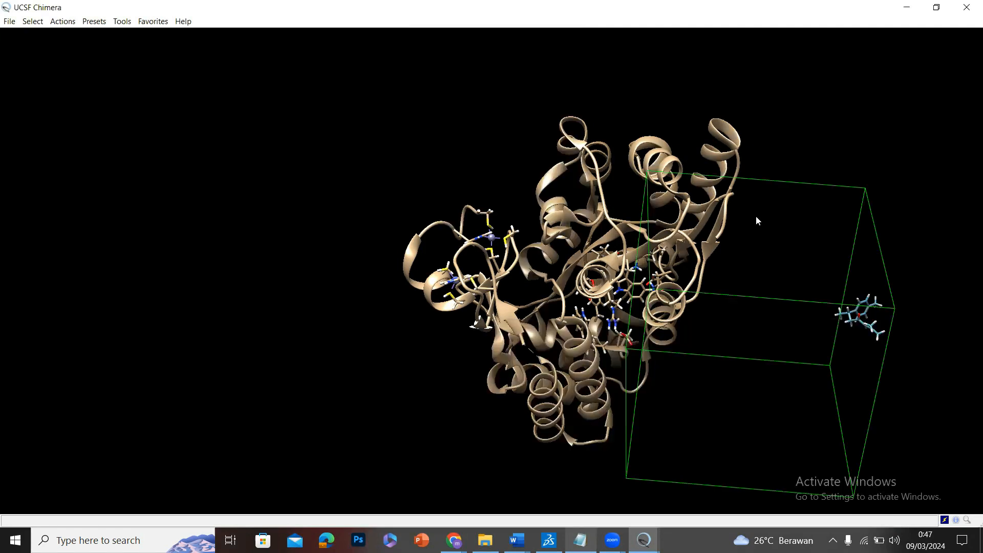
drag(838, 325, 467, 200)
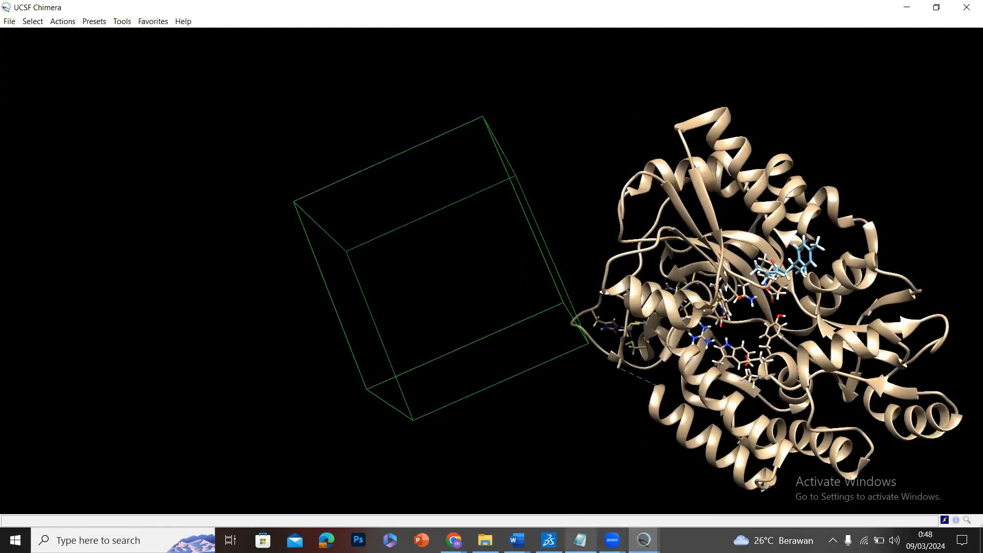
Switch to Discovery Studio Visualizer and select chain A to examine where Site 2 lies on it.
click(549, 541)
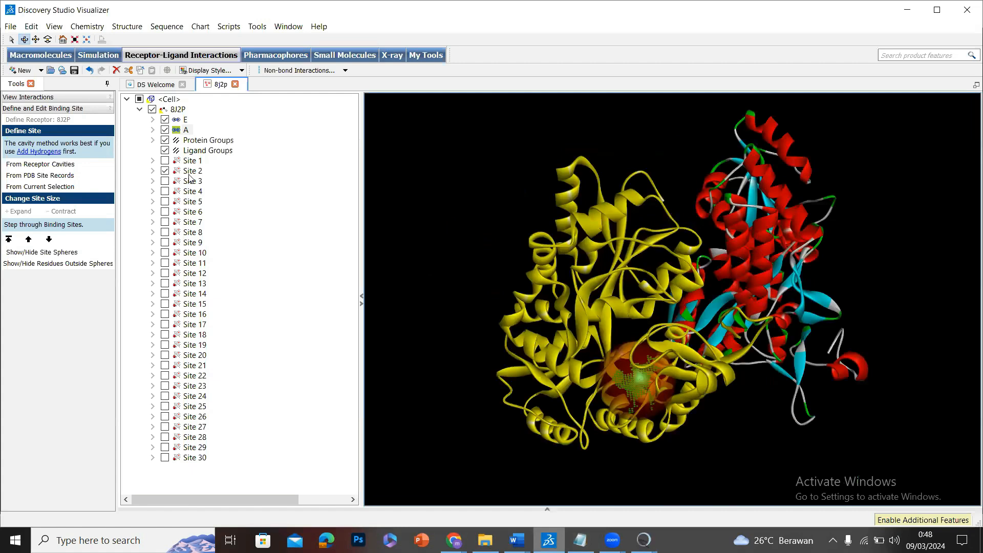
click(190, 174)
click(187, 130)
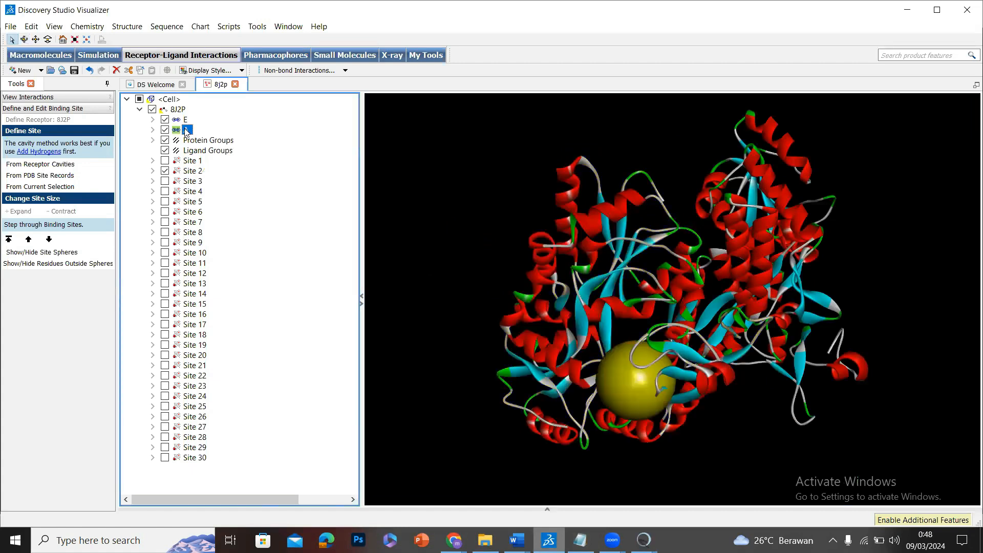
drag(699, 218, 640, 224)
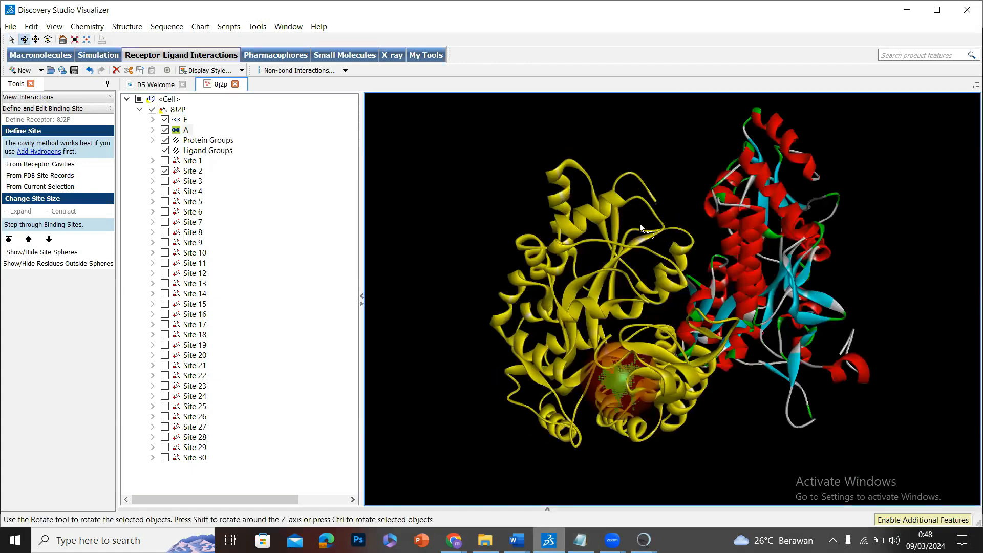
Copy the XYZ coordinates of Site 2 from its binding site attributes.
click(192, 172)
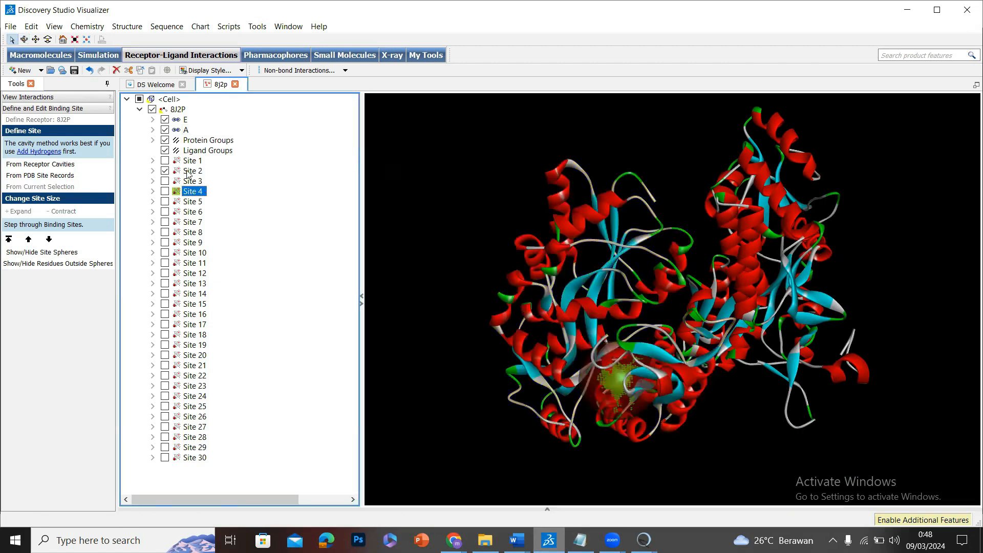
right_click(187, 173)
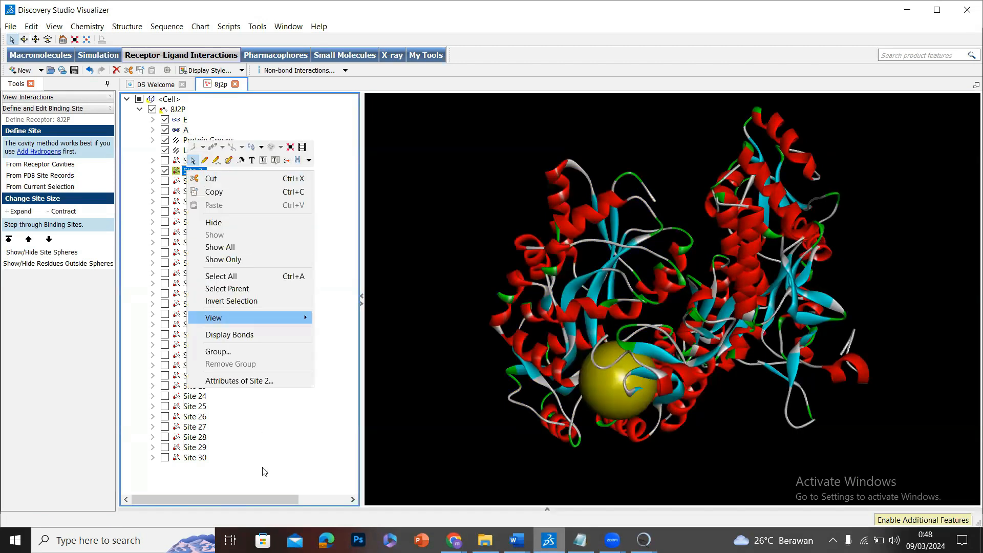
click(267, 380)
scroll(372, 254, down, 2)
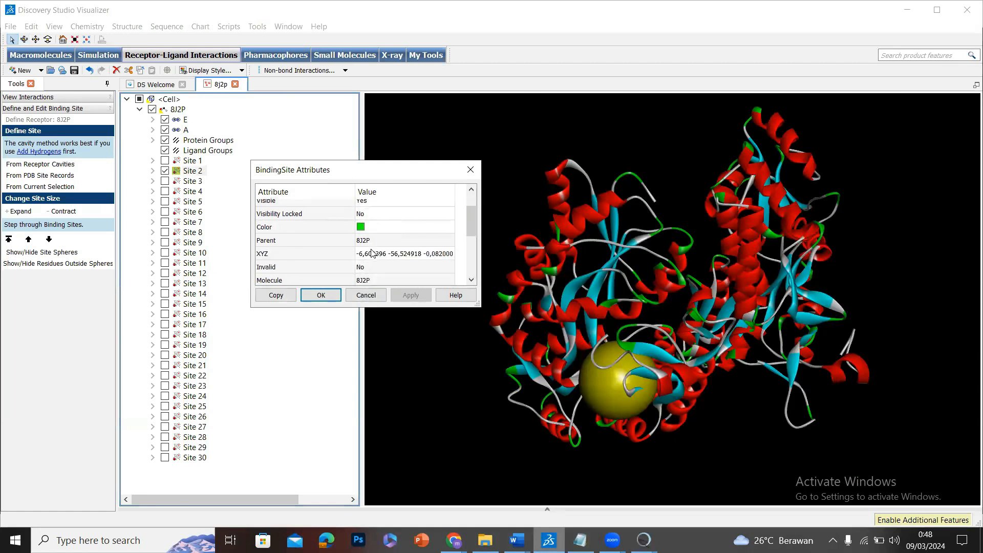
double_click(373, 253)
key(ctrl+c)
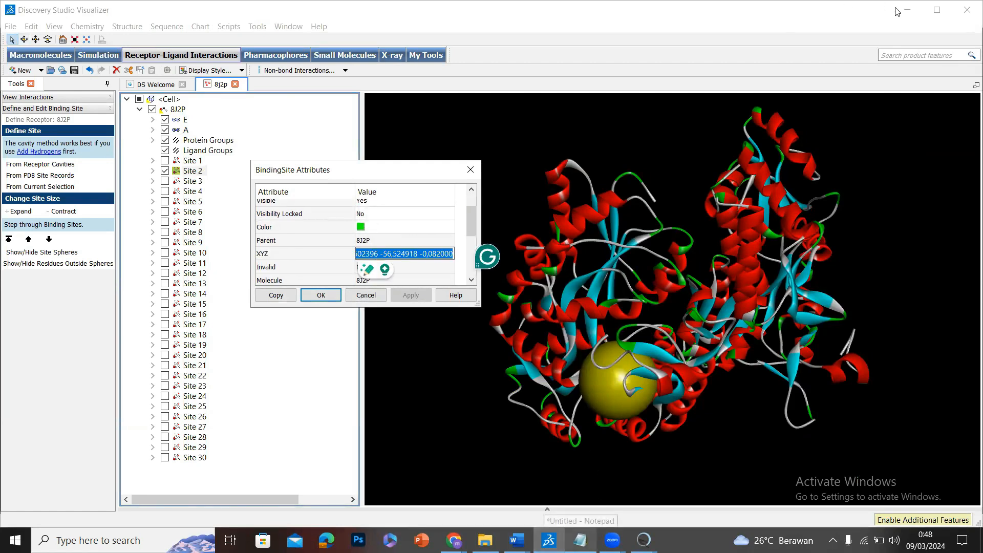
click(321, 295)
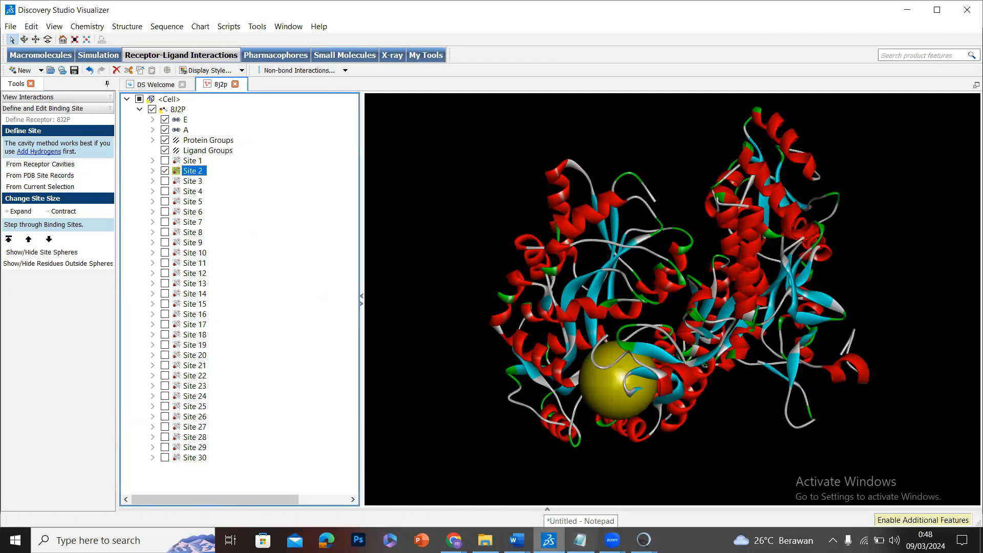
Switch to Notepad and replace the note's contents with the copied Site 2 coordinates, -6,602396 -56,524918 -0,082000.
click(581, 541)
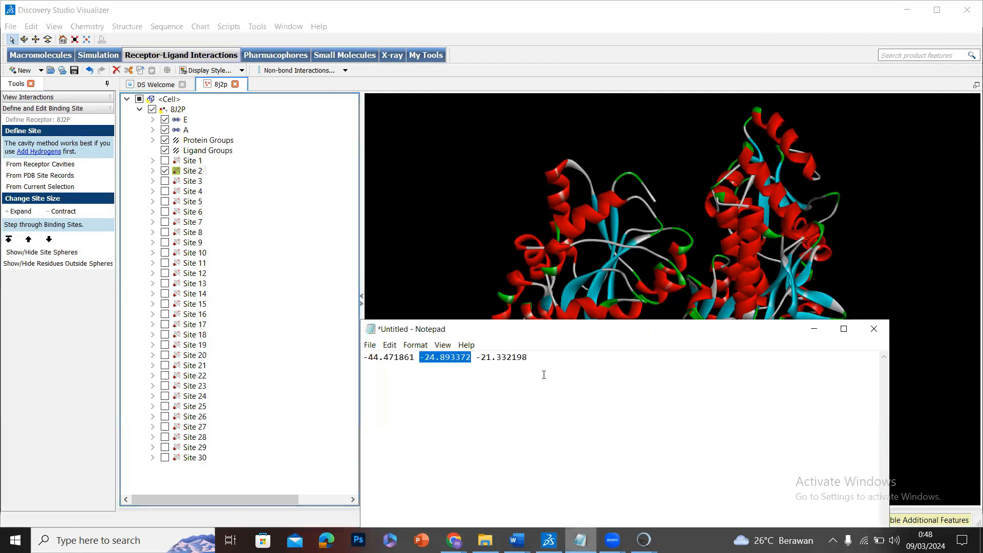
key(ctrl+a)
key(ctrl+v)
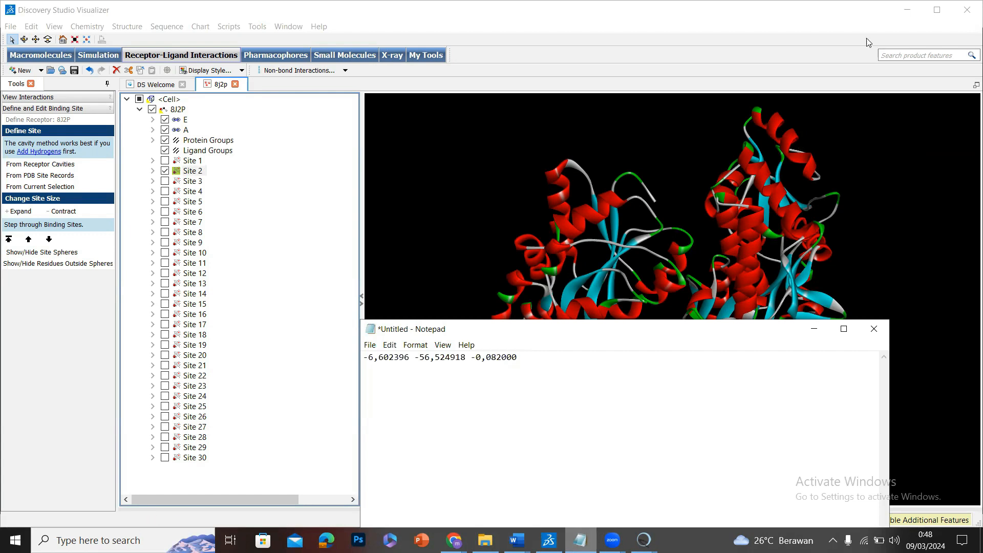
Switch to the AutoDock Vina dialog in UCSF Chimera and minimize Discovery Studio, keeping the note in view.
click(644, 540)
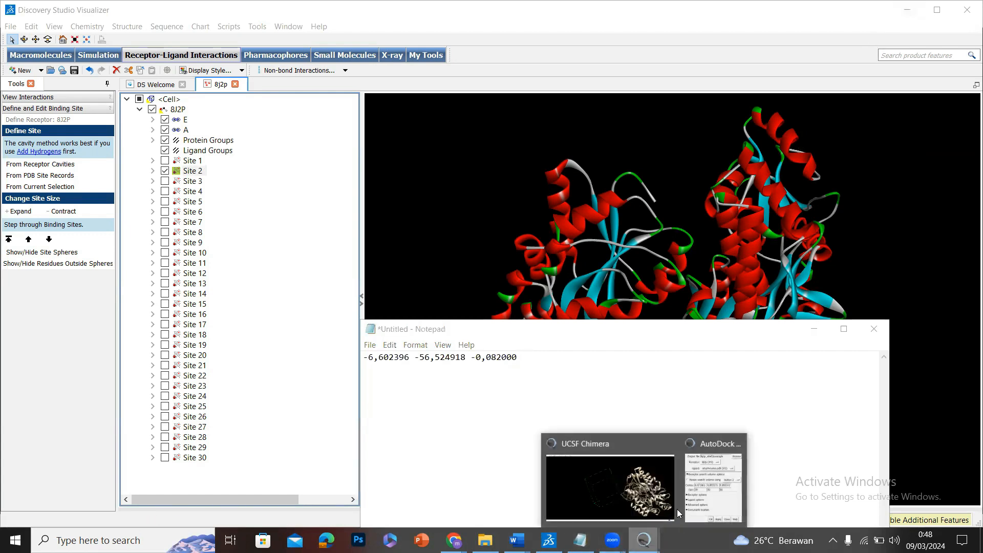
click(695, 493)
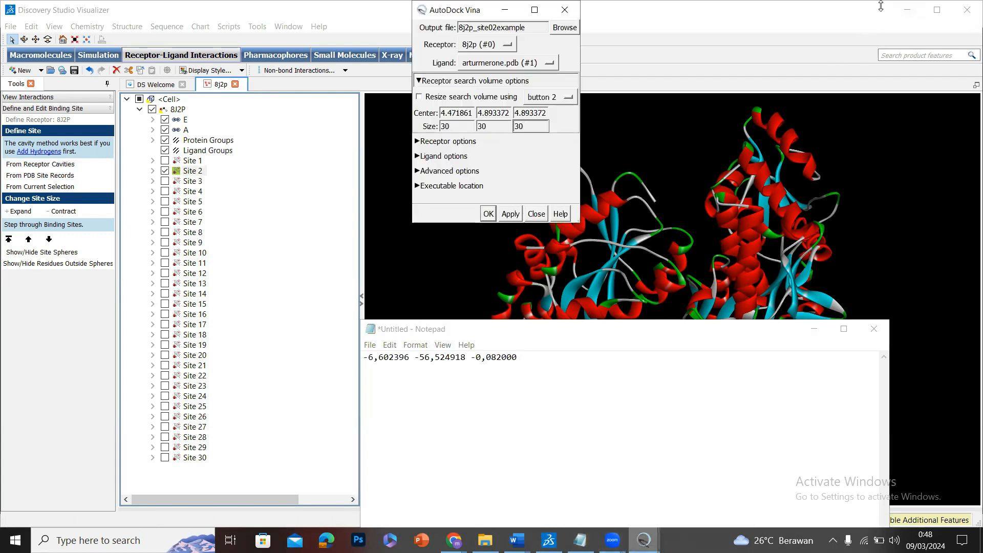
click(907, 9)
click(379, 365)
key(BackSpace)
key(BackSpace)
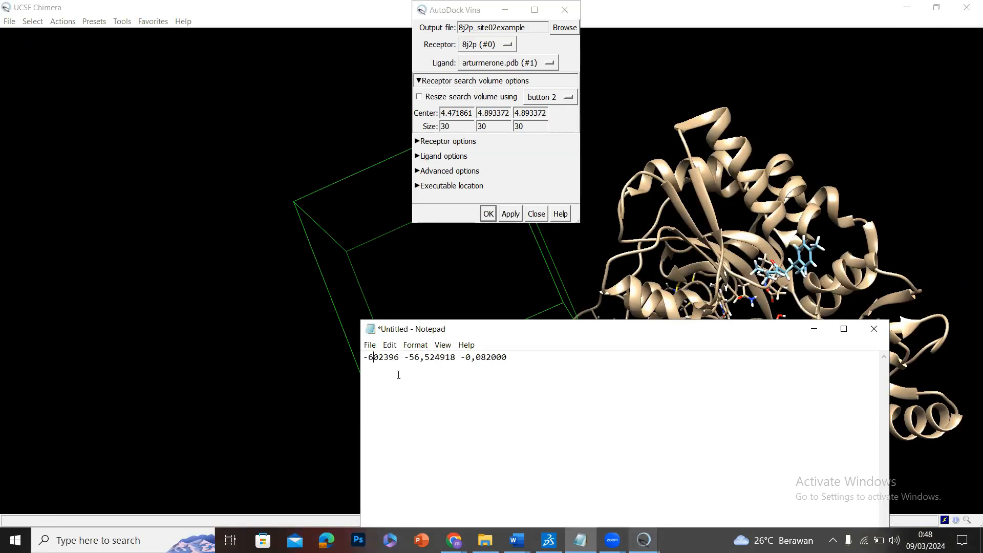
key(ctrl+z)
key(End)
key(BackSpace)
key(BackSpace)
key(ctrl+a)
key(ctrl+z)
Change the decimal commas to points in the note's coordinates so they read -6.602396, -56.524918 and -0.082000.
key(BackSpace)
text(.)
click(435, 358)
key(BackSpace)
text(.)
click(488, 358)
key(BackSpace)
text(.)
Copy the first coordinate from the note into the search volume's X center, setting it to -6.602396.
double_click(398, 359)
drag(414, 360, 363, 361)
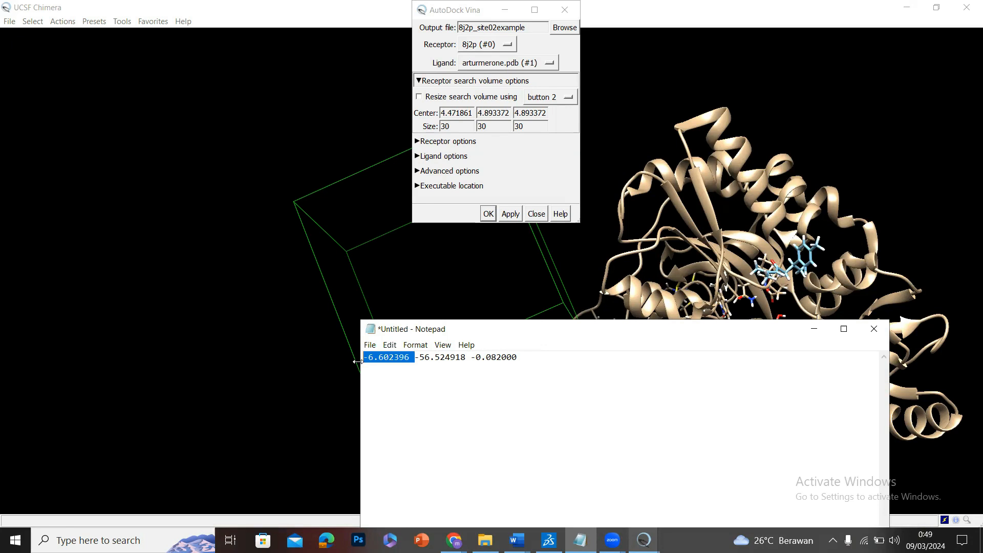
double_click(467, 113)
click(467, 113)
click(416, 358)
drag(416, 358, 364, 359)
key(ctrl+c)
click(464, 114)
double_click(464, 114)
key(ctrl+v)
Copy the remaining coordinates from the note into the search volume's Y and Z centers, -56.524918 and -0.082000.
drag(415, 358, 520, 357)
double_click(494, 113)
text(-56.524918)
double_click(526, 113)
text(-0.082000)
click(572, 141)
click(567, 142)
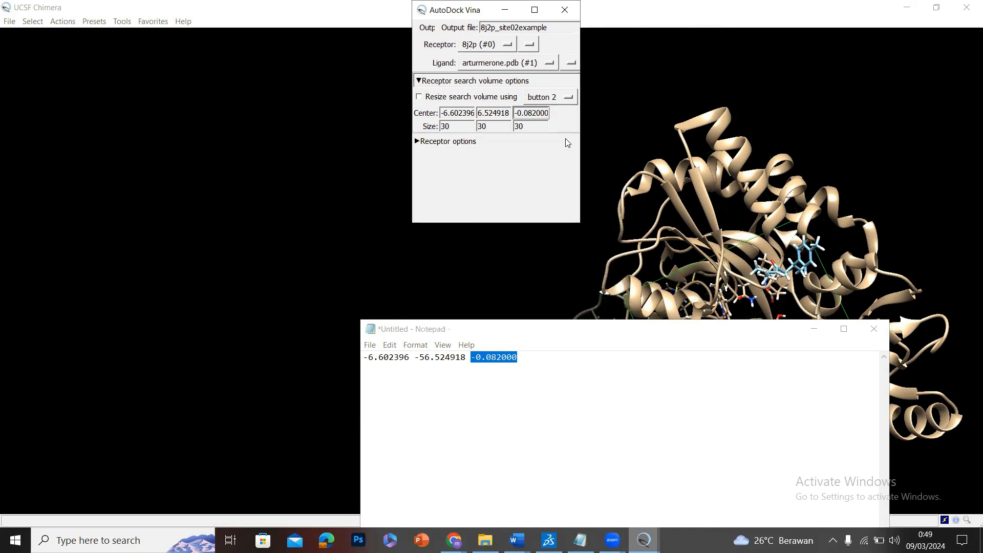
Minimize the note, rotate the model to check the search box against the protein, and bring back the AutoDock Vina dialog.
click(814, 329)
drag(813, 219, 718, 222)
drag(810, 291, 961, 299)
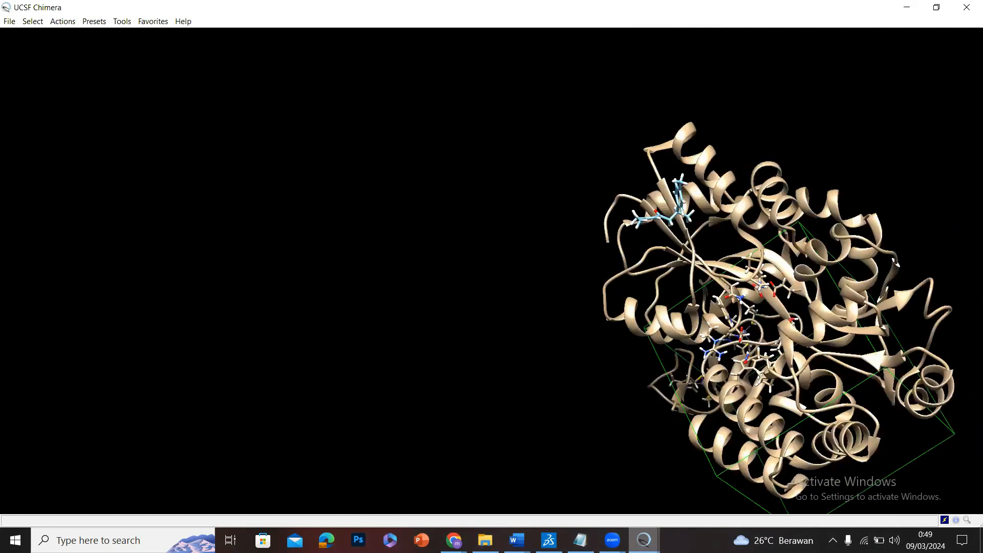
click(655, 538)
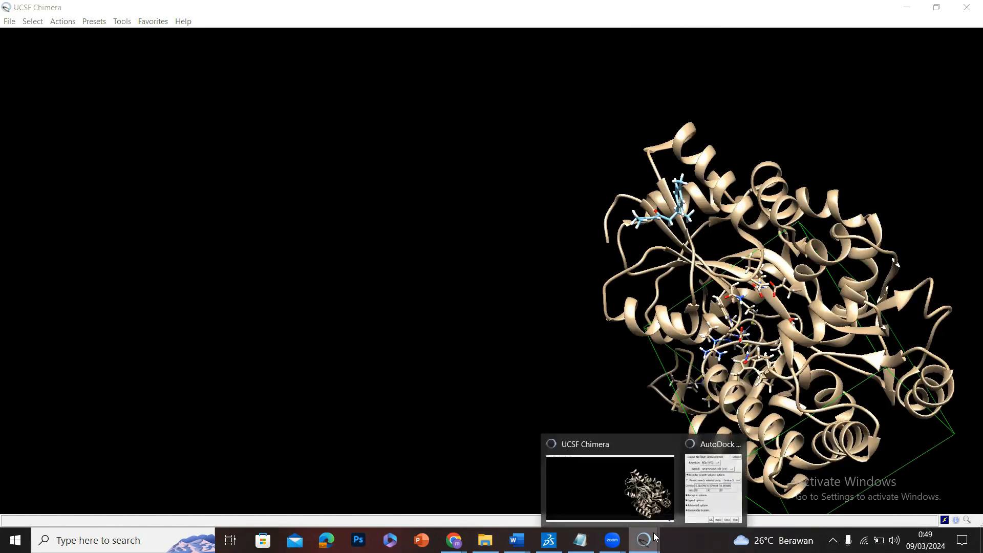
click(713, 494)
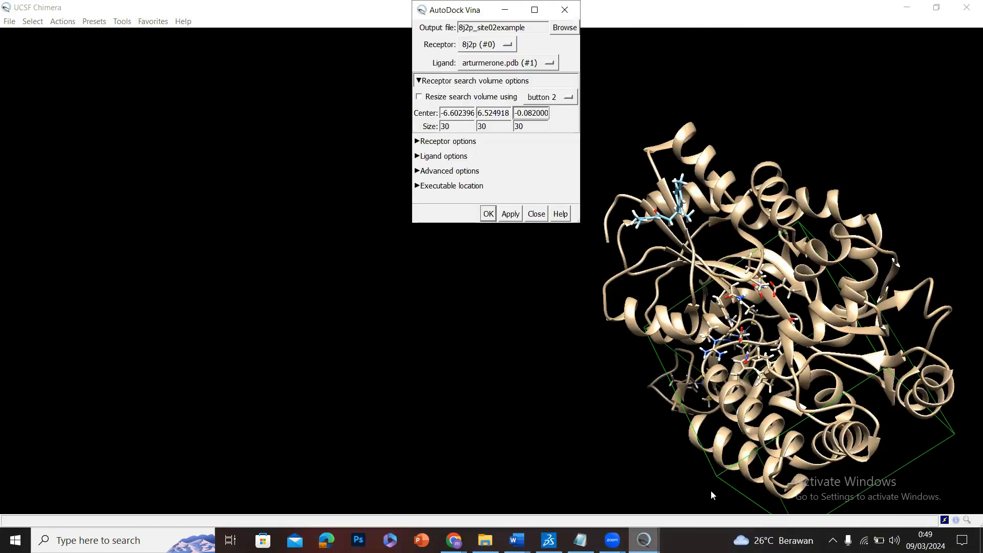
Expand the Vina executable location settings and open the file browser for its path, closing it without choosing a file.
mouse_move(695, 440)
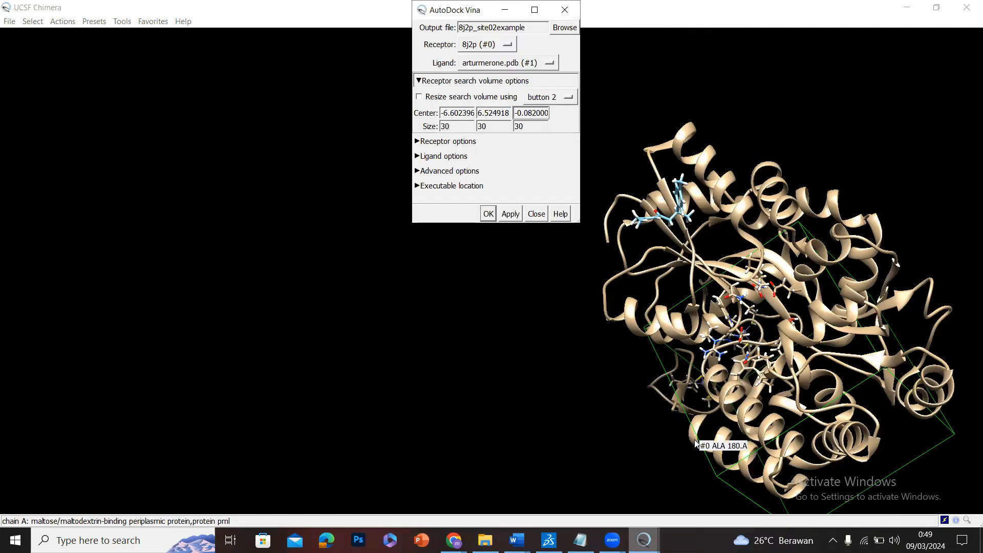
click(477, 186)
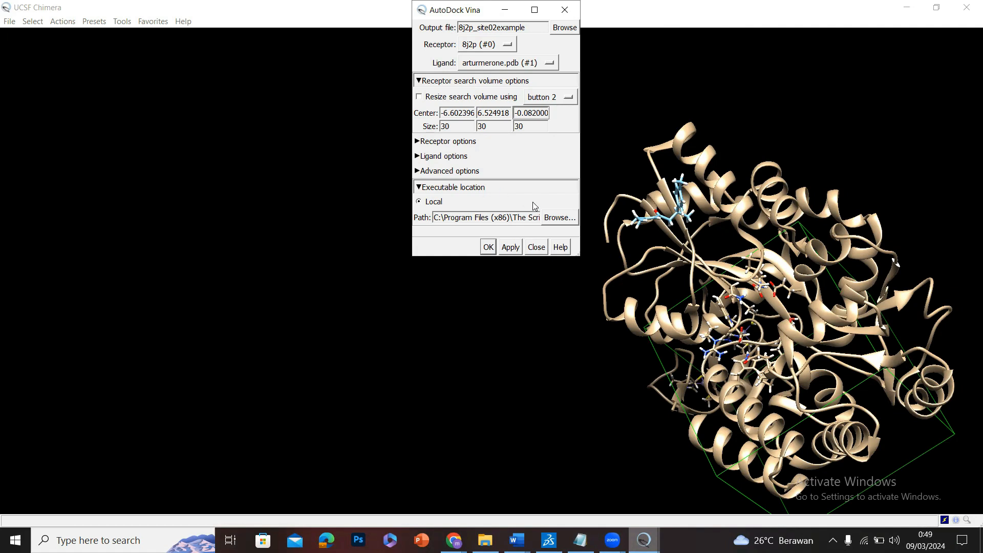
click(559, 219)
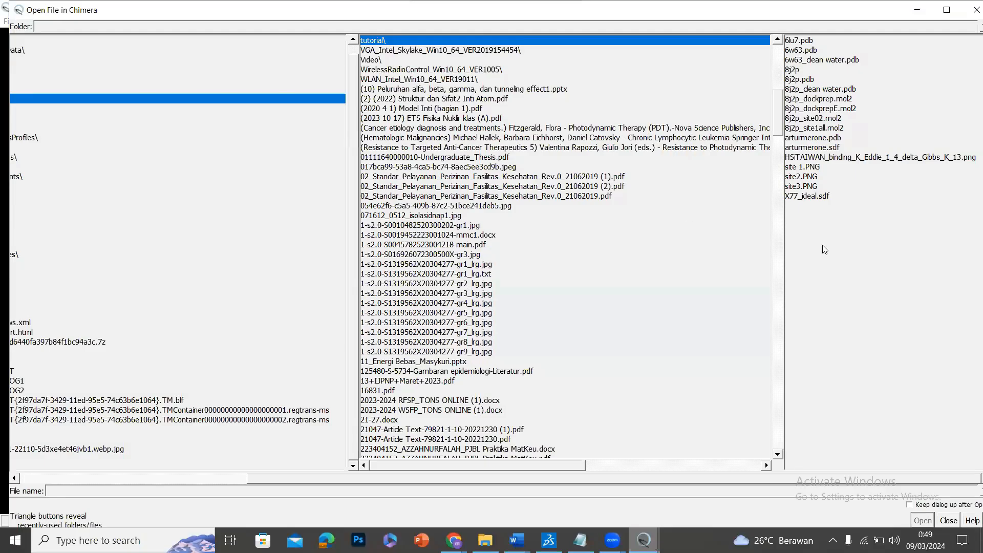
click(957, 521)
Read through the full local path to the Vina executable to check that it points to the right file.
double_click(515, 217)
click(515, 218)
key(Right)
key(Right)
key(Right)
key(Right)
key(Right)
key(Right)
key(Right)
key(Right)
key(Right)
key(Right)
key(Right)
key(Right)
key(Right)
key(Right)
key(Right)
key(Right)
key(Right)
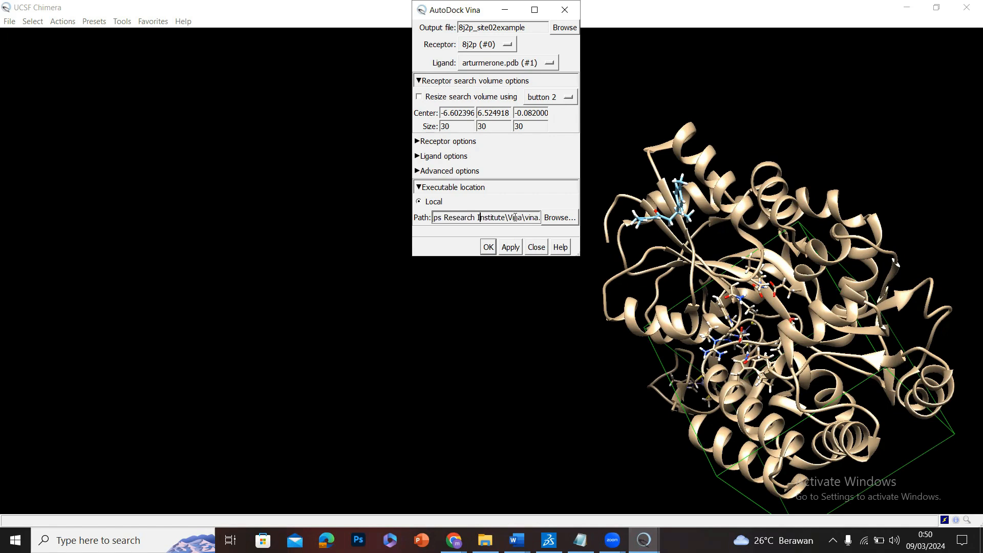
key(Left)
key(Left)
key(Left)
key(Left)
key(Left)
key(Left)
key(Left)
key(Left)
key(Left)
key(Left)
key(Left)
key(Left)
key(Left)
key(Left)
key(Left)
key(Left)
key(Left)
key(Left)
key(Left)
key(Left)
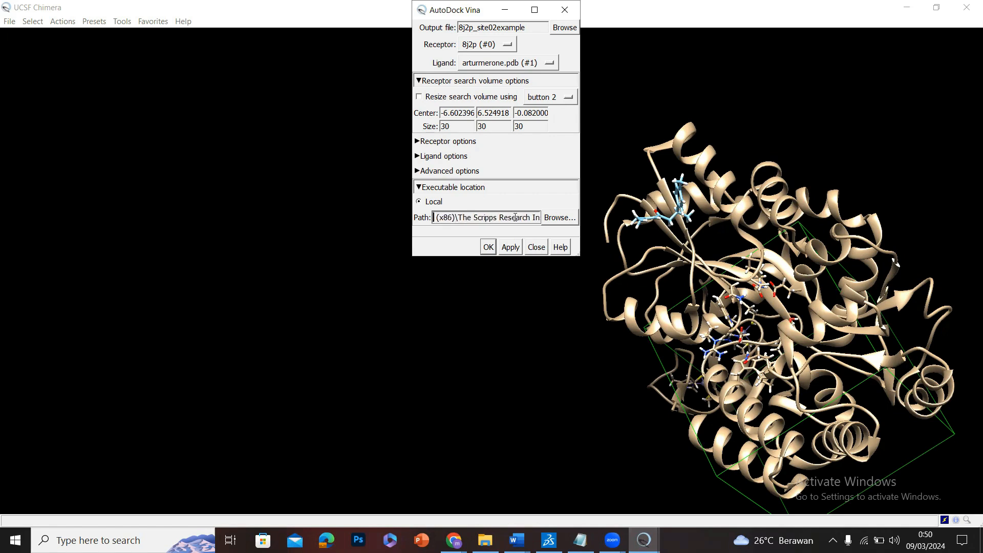
key(Left)
key(Left)
key(Left)
key(Left)
key(Left)
key(Left)
key(Left)
key(Left)
key(Left)
key(Left)
key(Left)
key(Left)
key(Left)
key(Left)
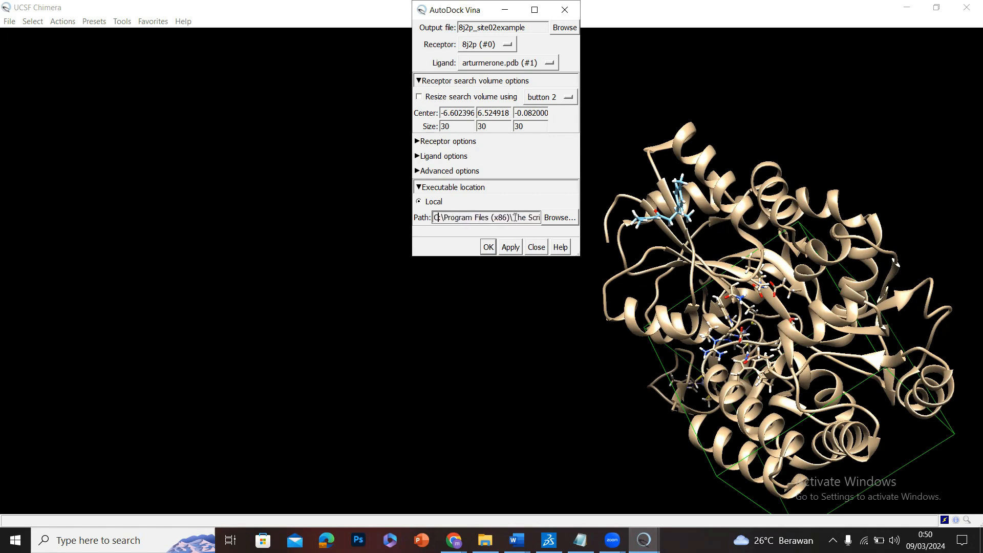
key(Right)
key(Right)
key(Right)
key(Right)
key(Right)
key(Right)
key(Right)
key(Right)
key(Right)
key(Right)
key(Right)
key(Right)
key(Right)
key(Right)
key(Right)
key(Right)
key(Right)
key(Right)
key(Right)
key(Right)
key(Right)
key(Right)
key(Right)
key(Right)
key(Right)
key(Right)
key(Right)
key(Right)
key(Right)
key(Right)
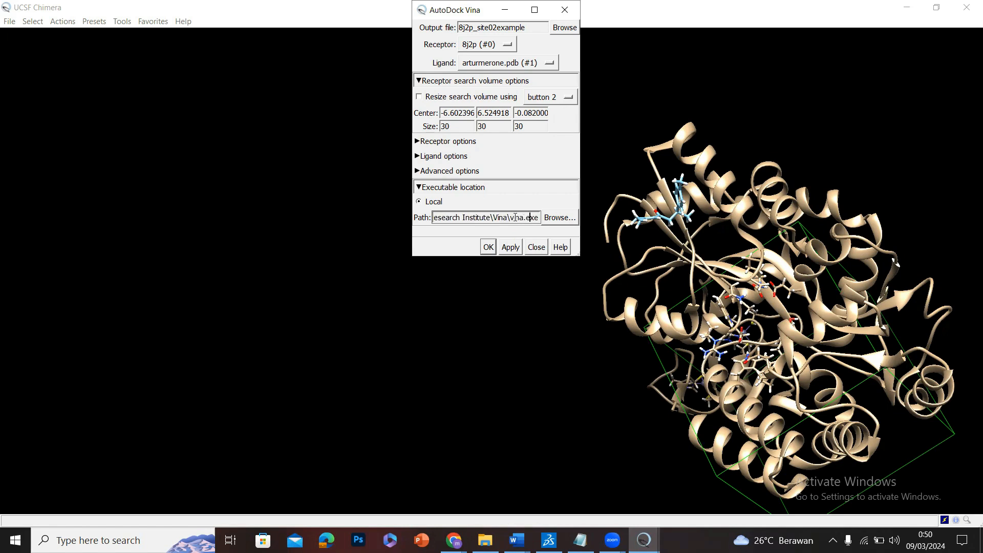
Run the AutoDock Vina docking with the configured search volume and local executable.
click(557, 143)
click(527, 145)
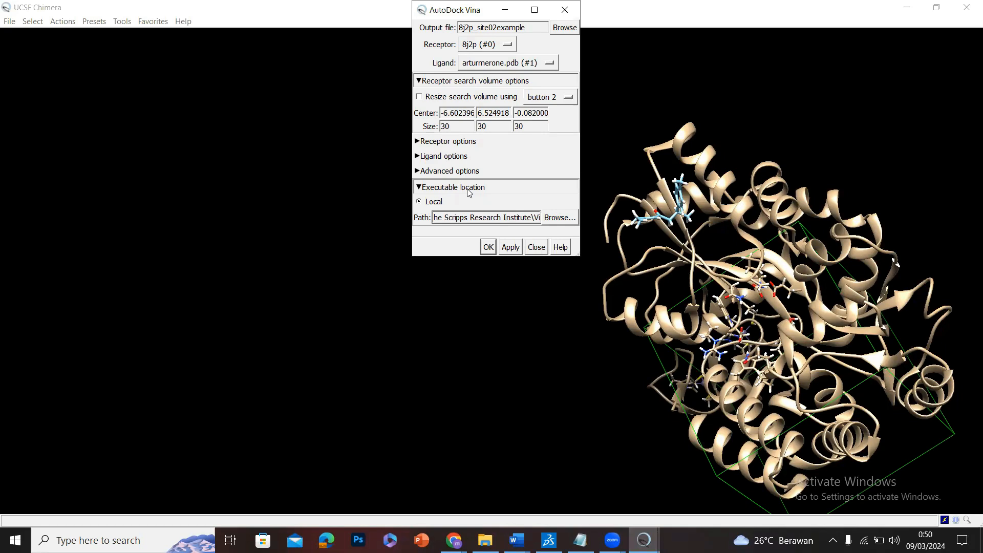
click(485, 216)
click(492, 248)
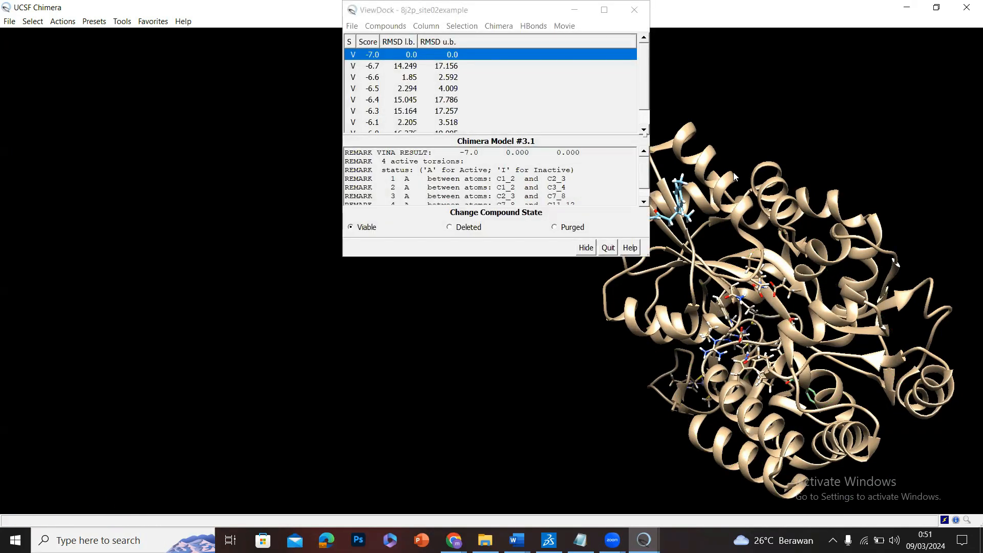
Enlarge the ViewDock results window and set the docking pose scoring -7.0 to the Deleted state.
scroll(540, 78, down, 1)
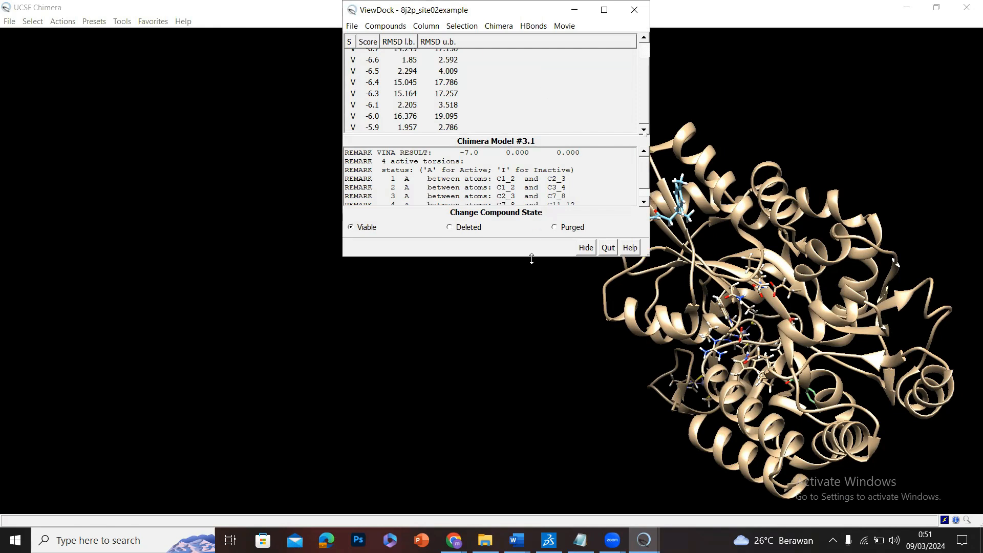
drag(526, 257, 526, 357)
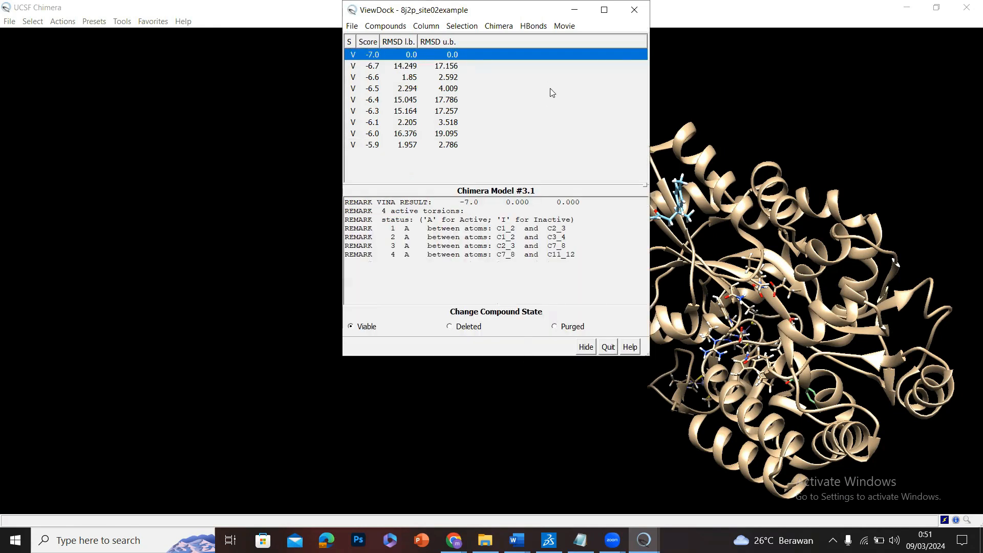
click(373, 66)
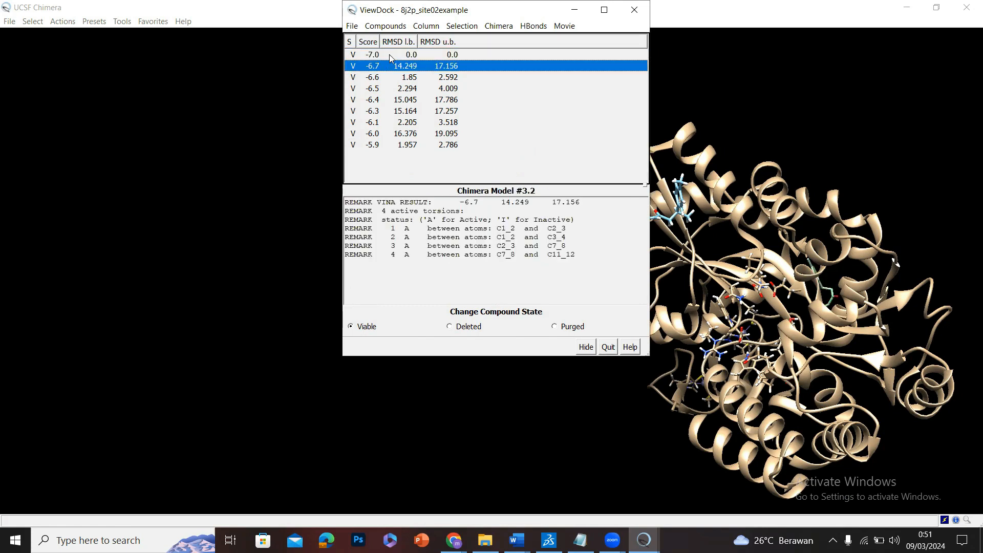
click(390, 56)
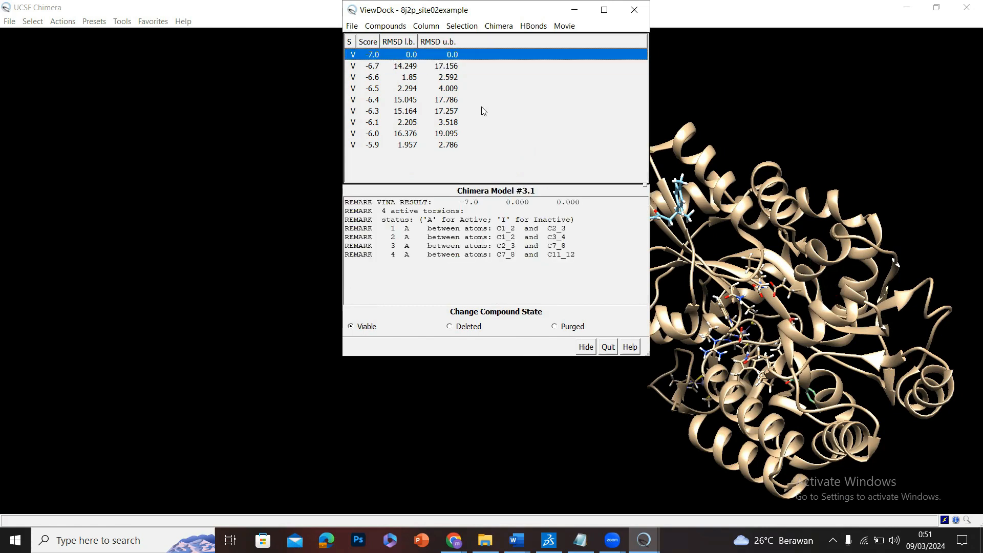
click(462, 330)
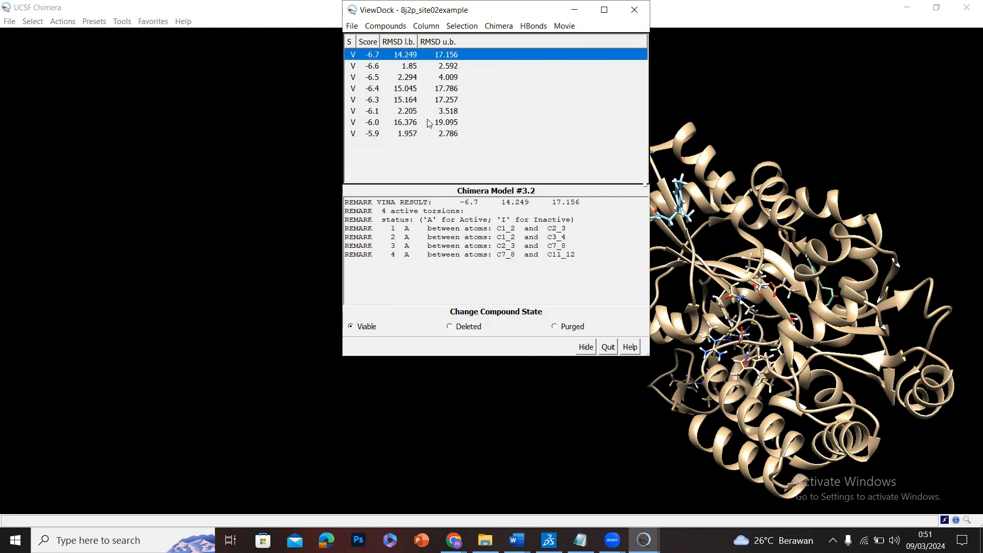
Step through the remaining docking poses to compare their scores, RMSD values and positions on the protein.
click(429, 172)
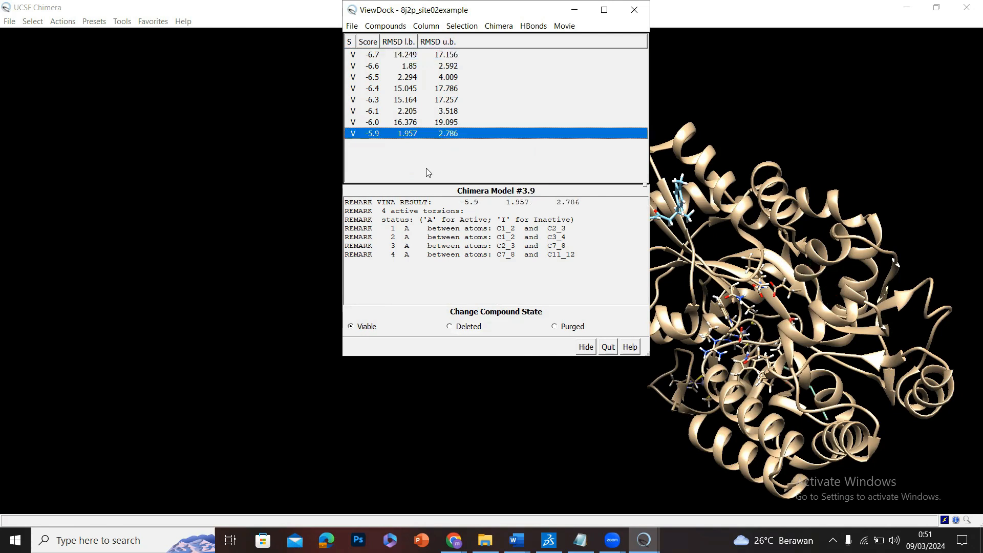
click(410, 55)
click(409, 65)
click(410, 77)
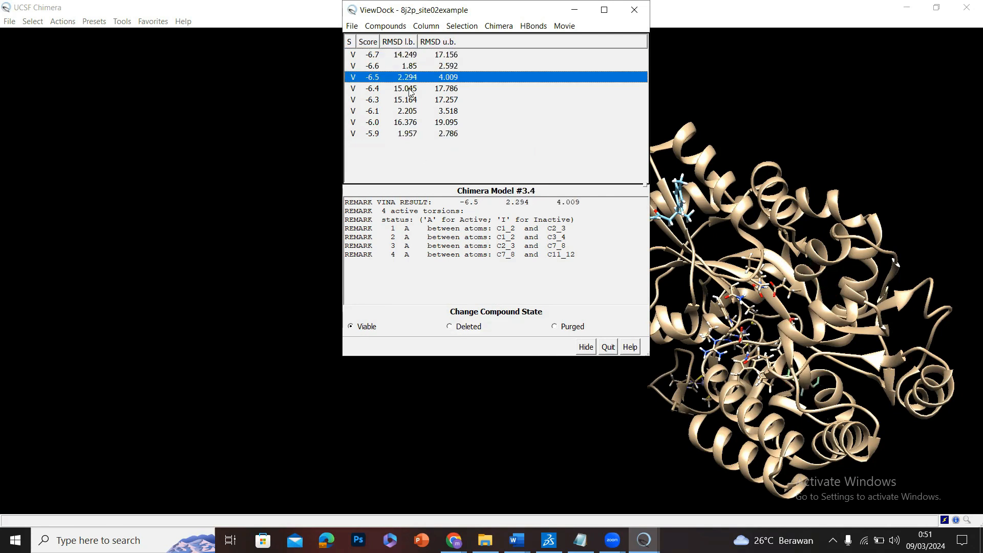
click(409, 88)
click(409, 101)
click(393, 55)
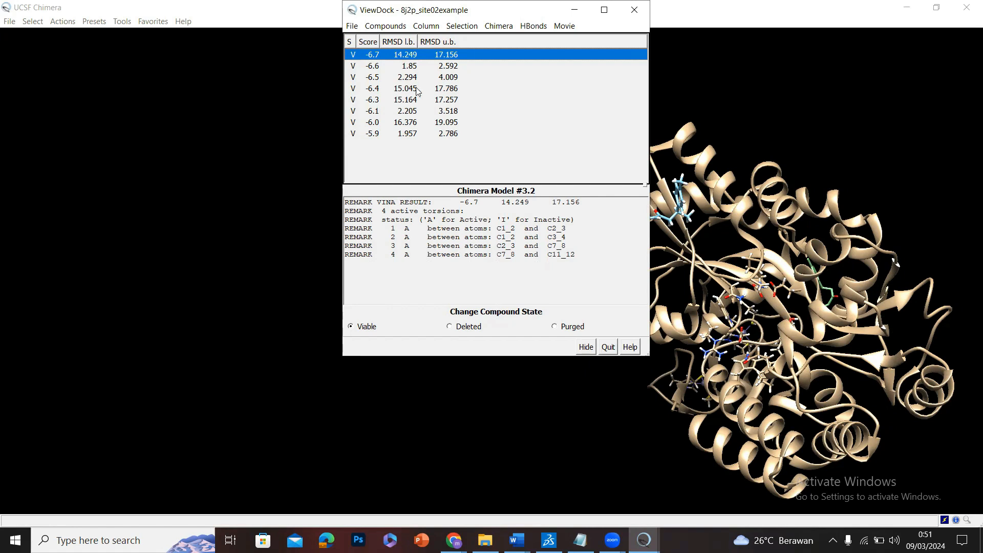
click(416, 155)
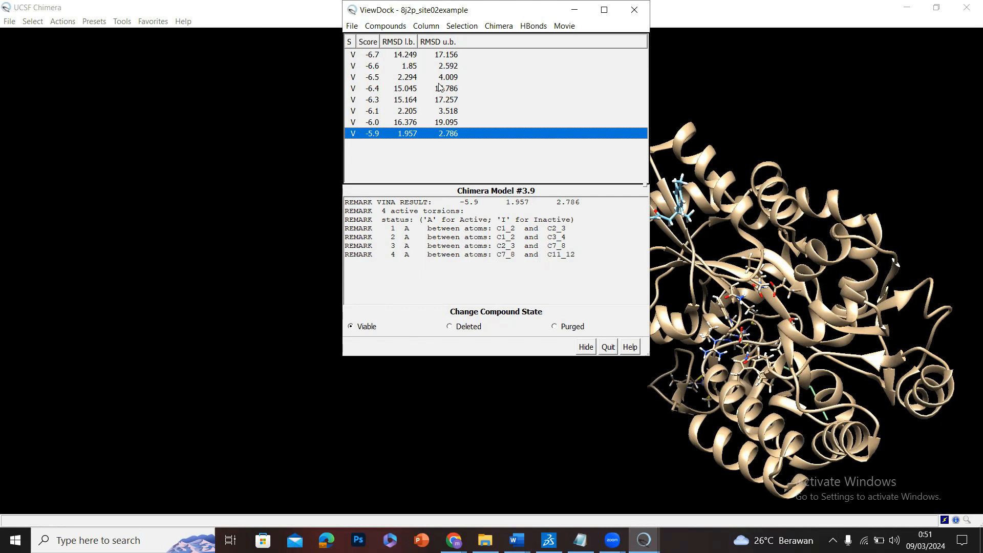
click(354, 55)
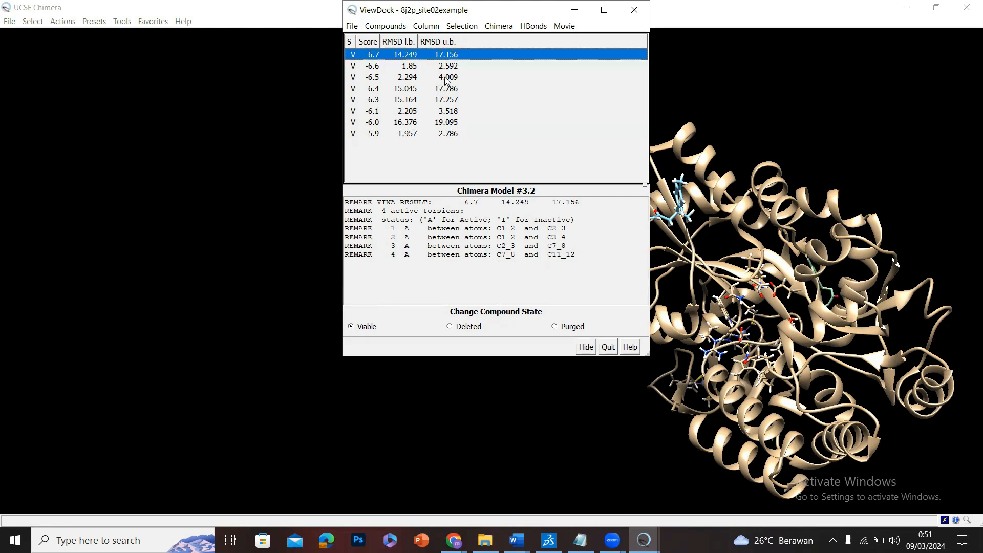
Choose all the listed docking poses and look over the H-bond count parameters for the entire receptor without applying them.
shift+click(488, 135)
drag(441, 146, 357, 25)
click(357, 26)
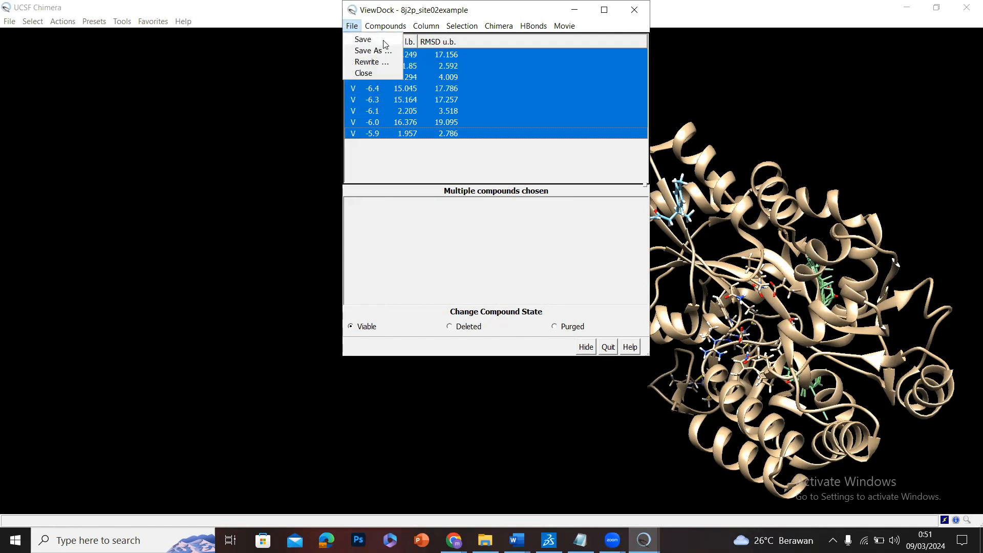
mouse_move(544, 30)
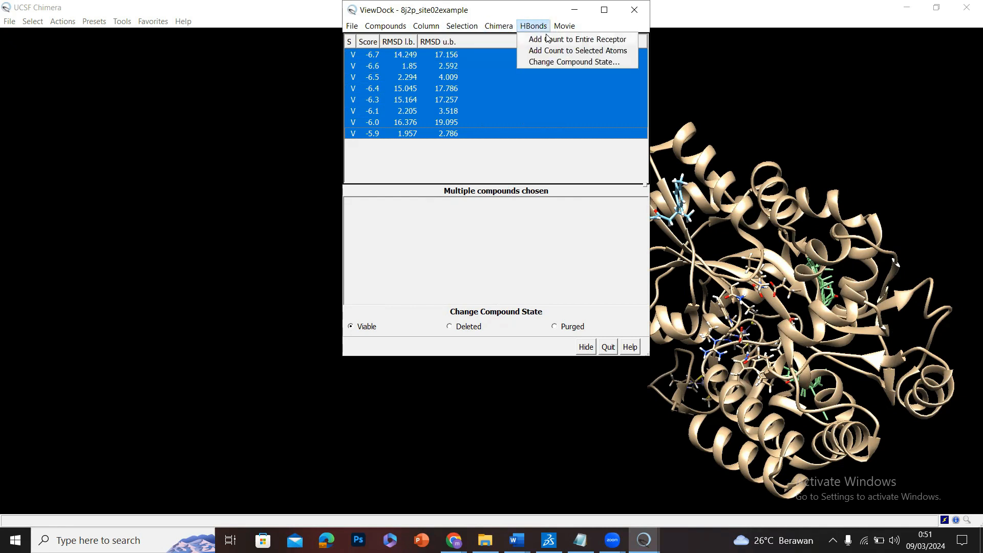
click(548, 39)
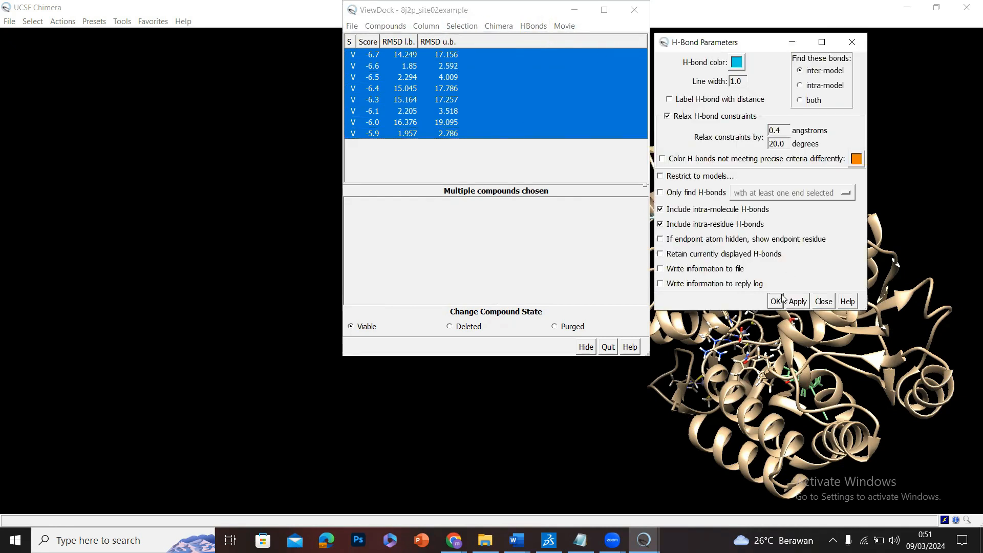
click(825, 301)
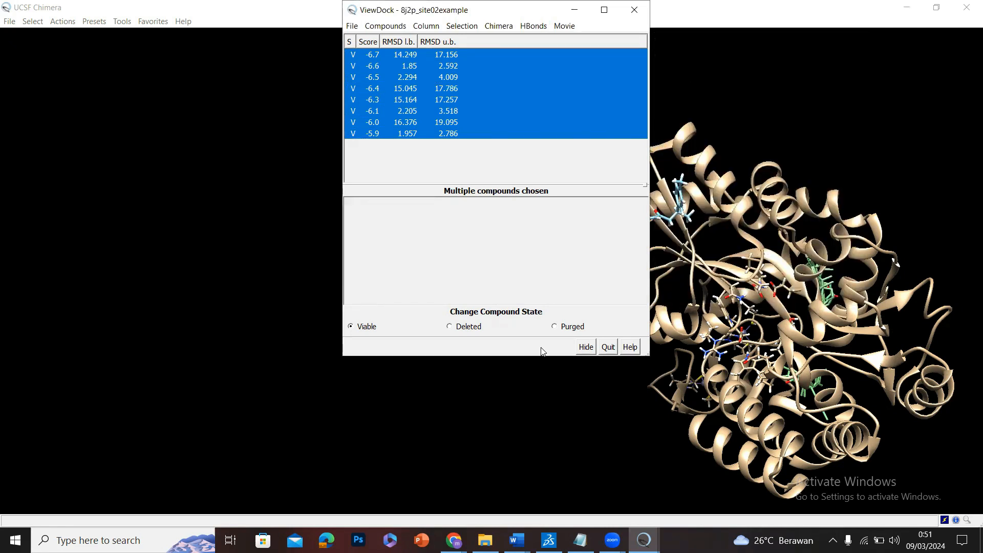
Switch to Discovery Studio Visualizer, examine the Site 2 sphere's position on 8J2P and hide Site 2.
click(550, 540)
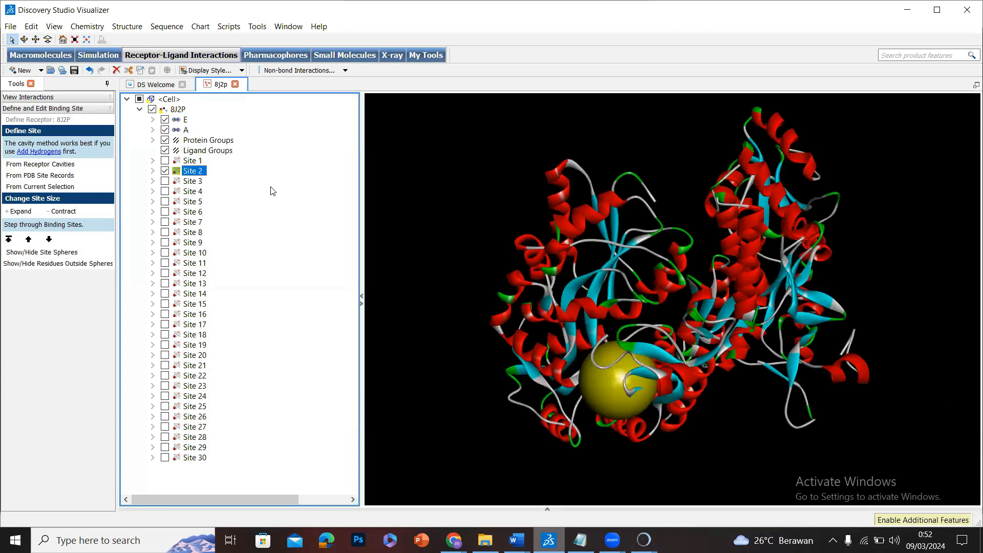
drag(688, 276, 649, 323)
drag(607, 262, 507, 295)
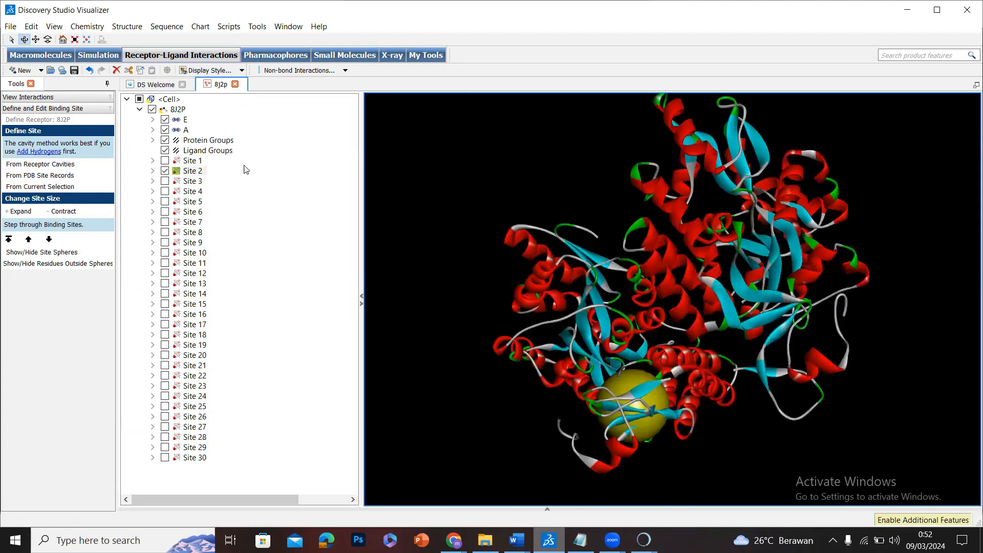
click(174, 172)
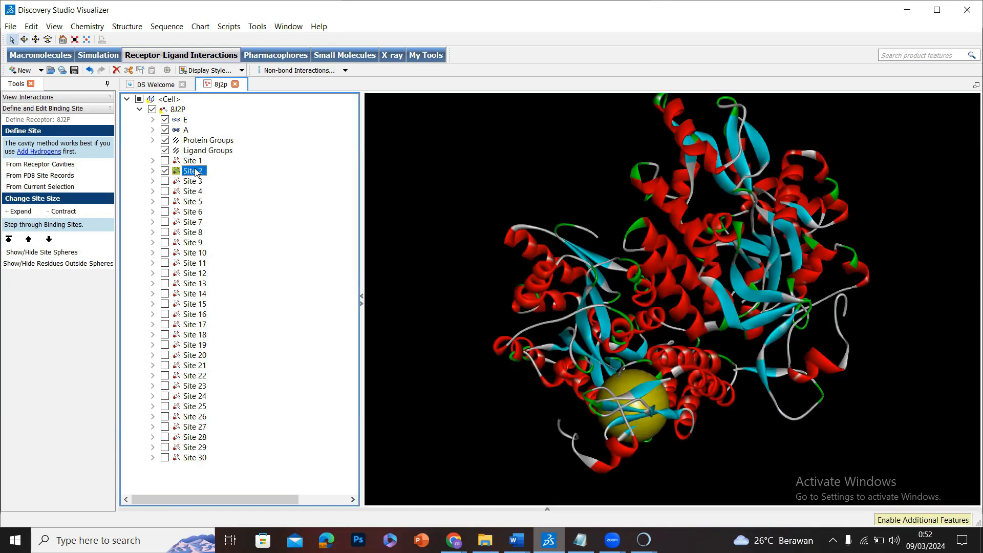
click(165, 171)
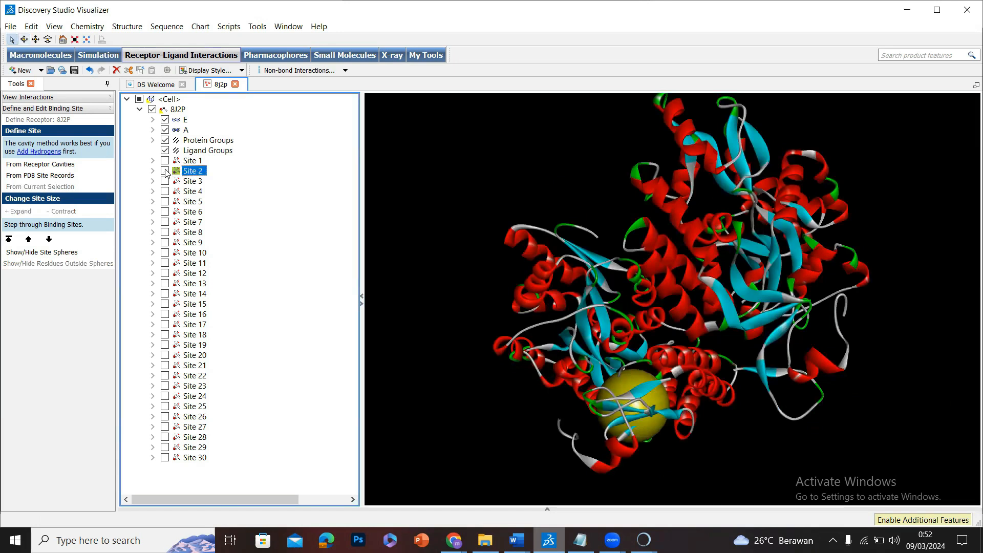
Display the Site 3 sphere, examine its position on the protein and hide it again.
click(190, 182)
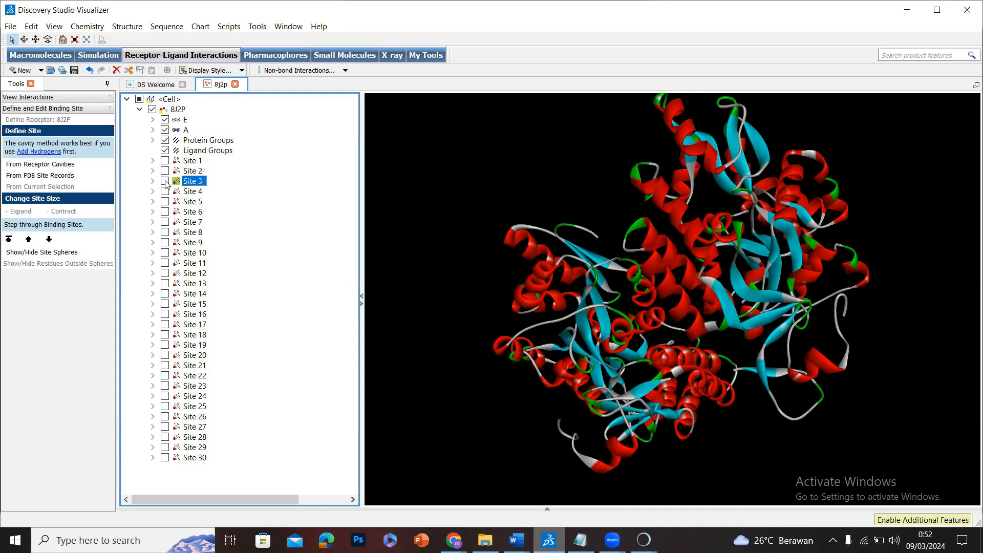
click(165, 181)
right_drag(607, 211, 589, 163)
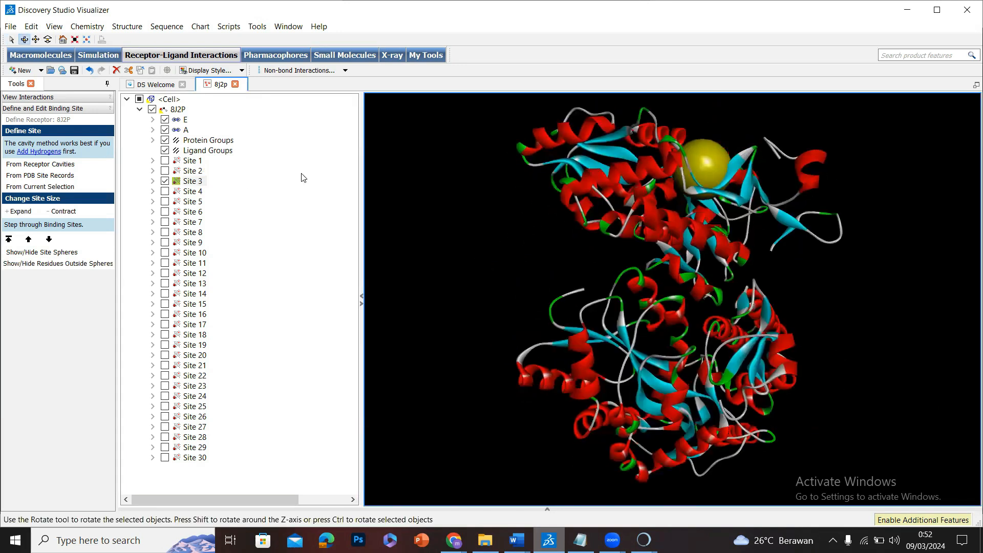
click(165, 182)
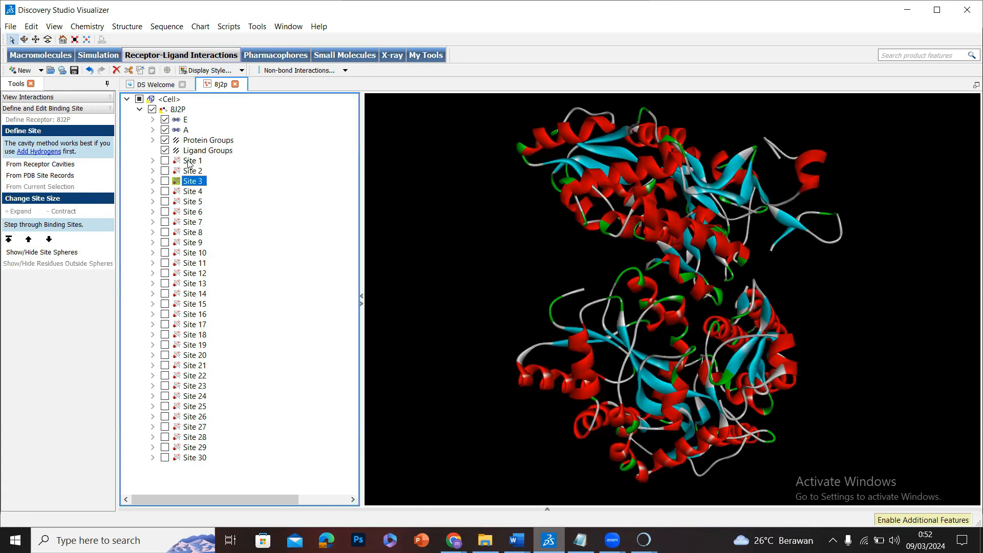
Display the Site 1 sphere and examine from several angles how it covers the protein.
click(180, 162)
click(165, 161)
right_drag(582, 262, 566, 274)
right_drag(693, 263, 785, 163)
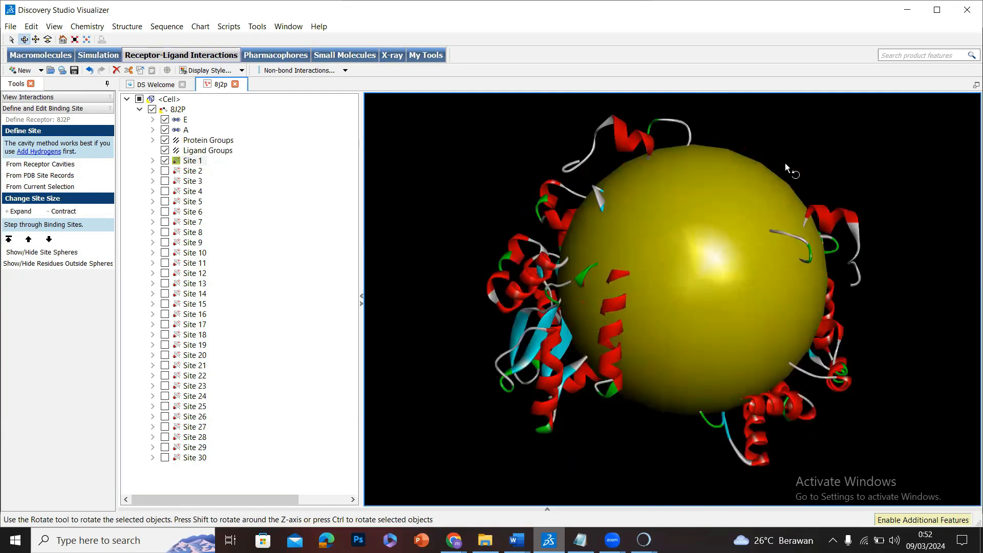
right_drag(616, 277, 585, 251)
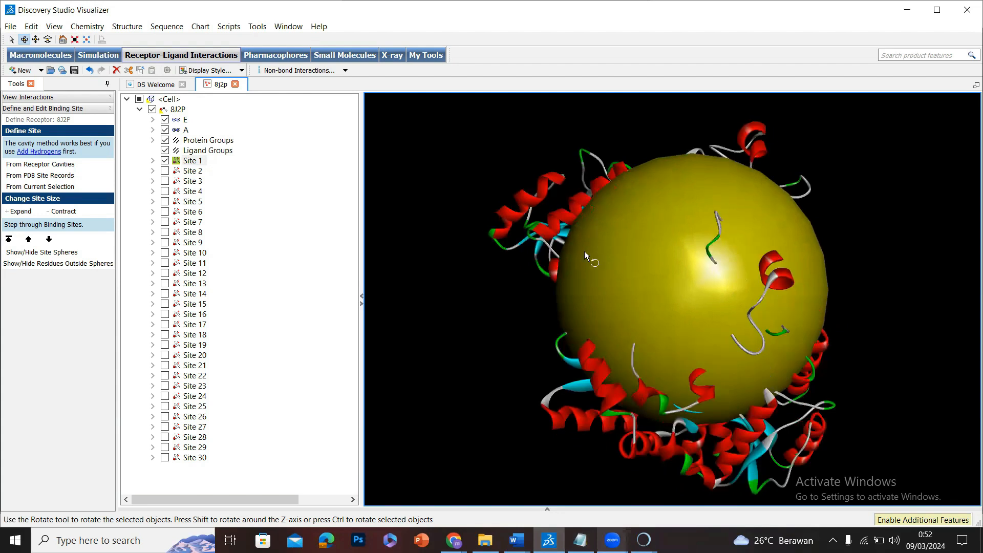
right_drag(690, 272, 625, 280)
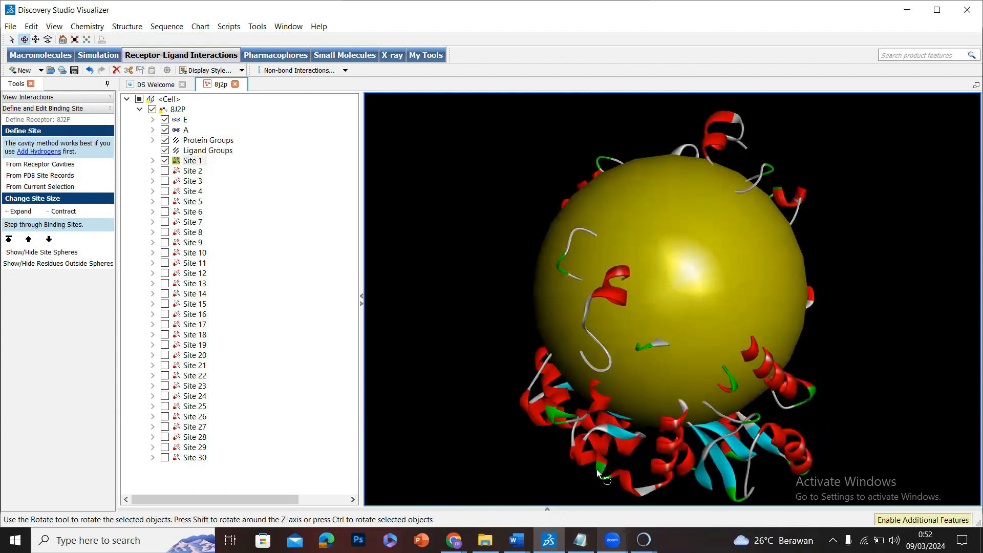
Switch to UCSF Chimera and quit the ViewDock results without saving changes.
click(644, 540)
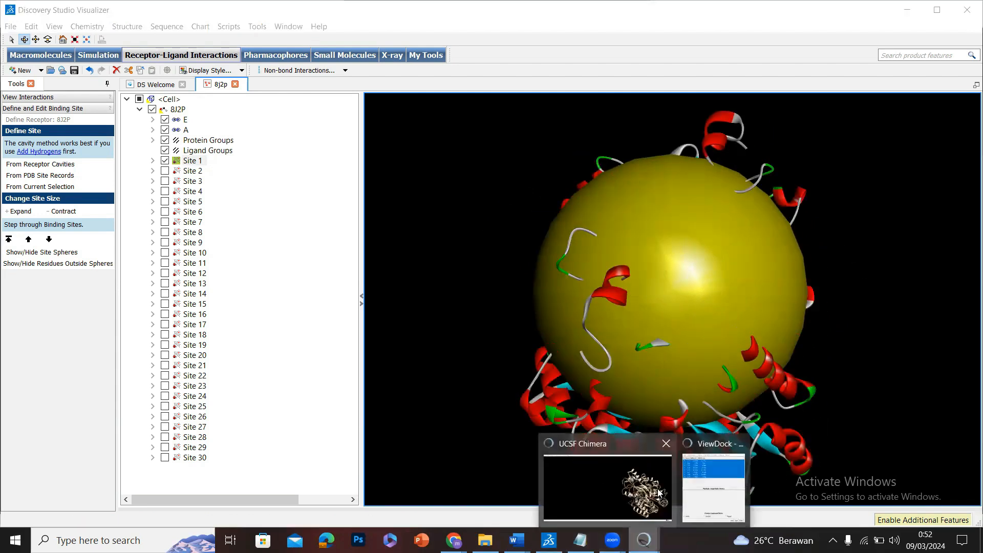
click(659, 492)
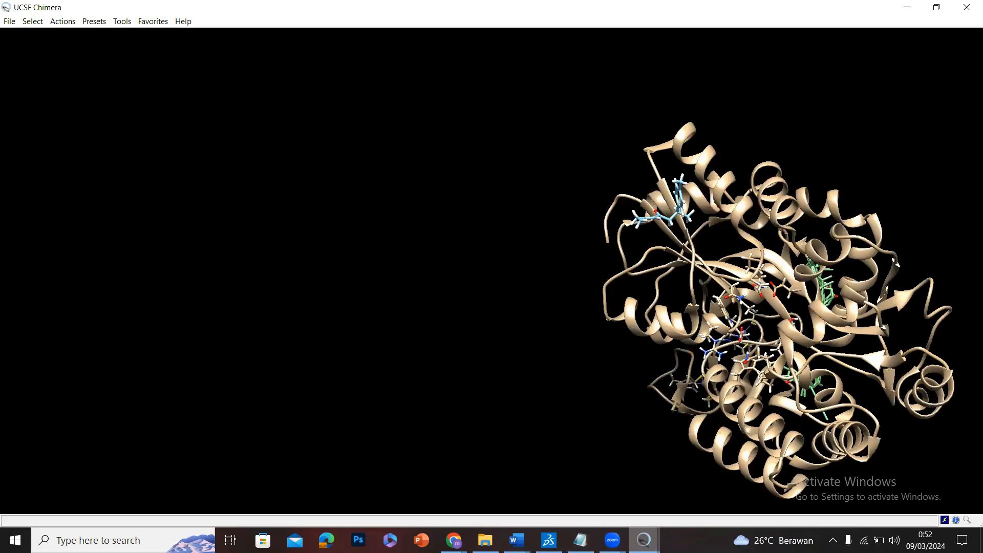
click(644, 540)
click(712, 492)
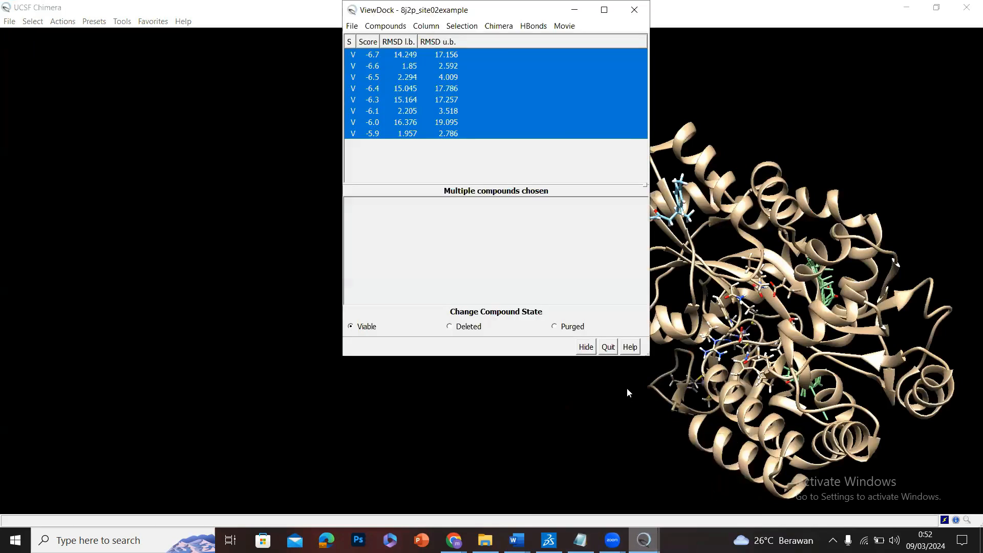
click(609, 348)
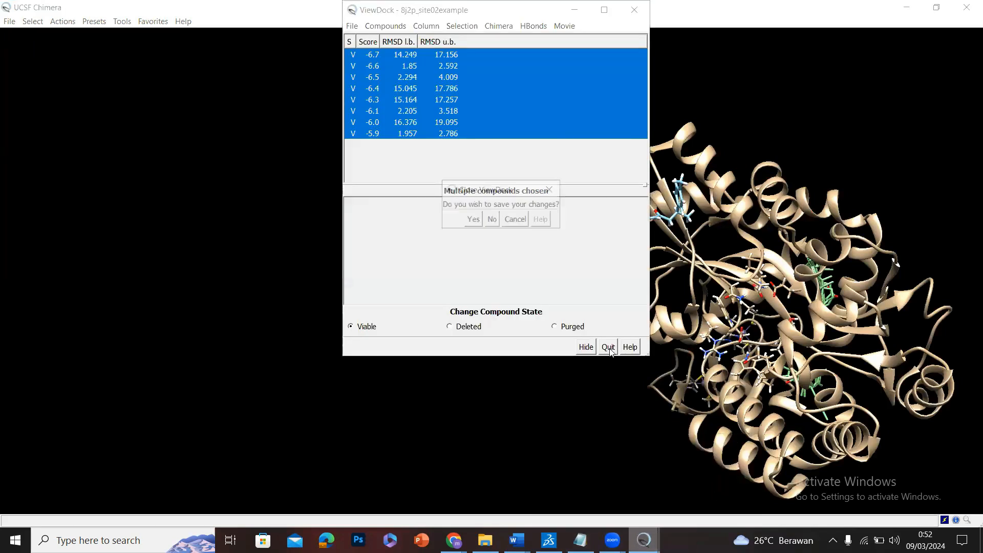
click(490, 220)
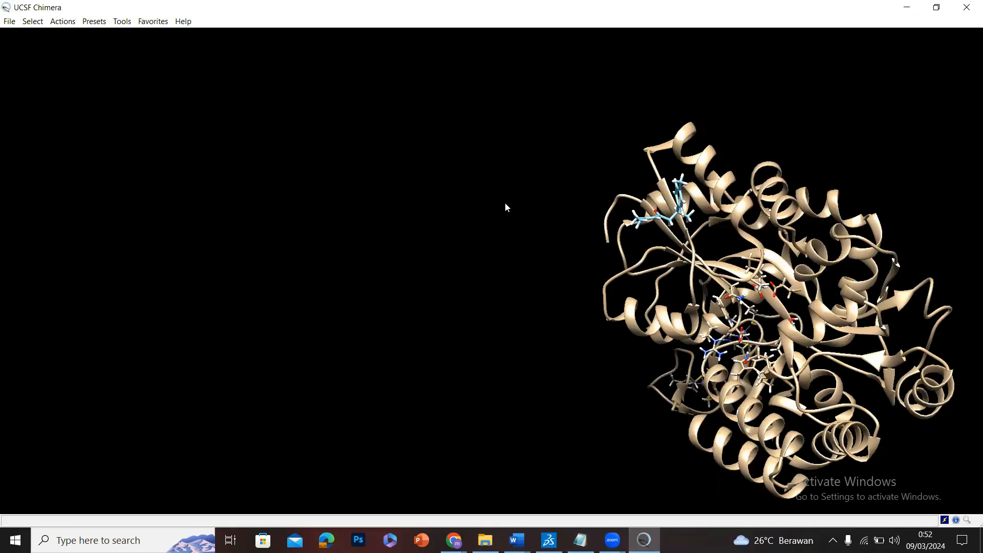
Close the current Chimera session to clear the loaded protein and ligand.
click(9, 21)
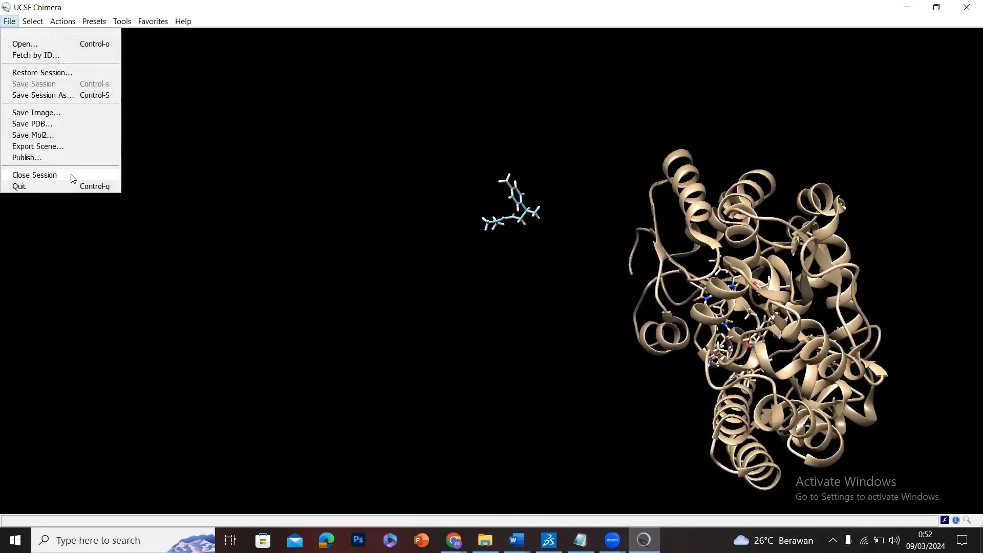
click(71, 175)
click(33, 21)
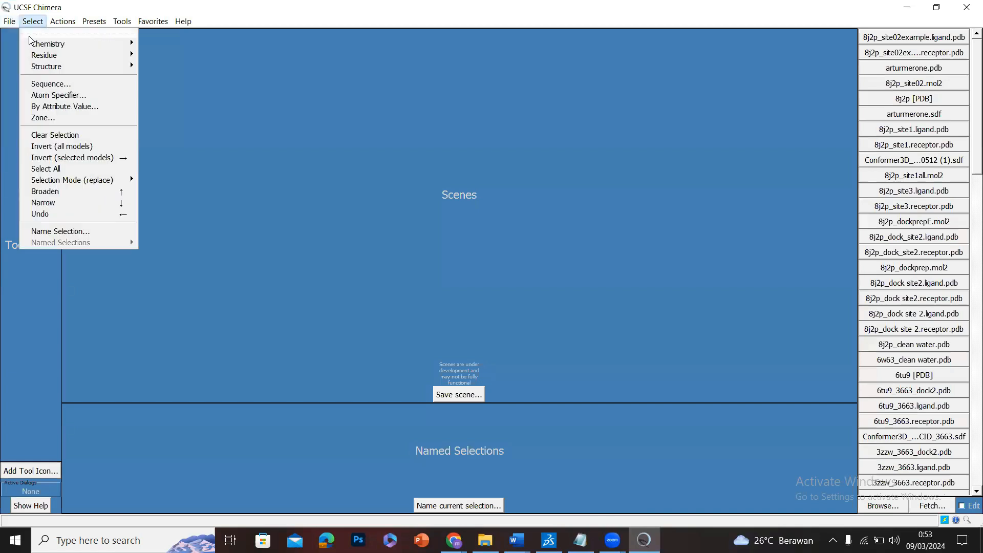
Fetch structure 8j2p from the PDB database and orient it so both chains can be seen.
click(10, 21)
click(27, 55)
text(8j2p)
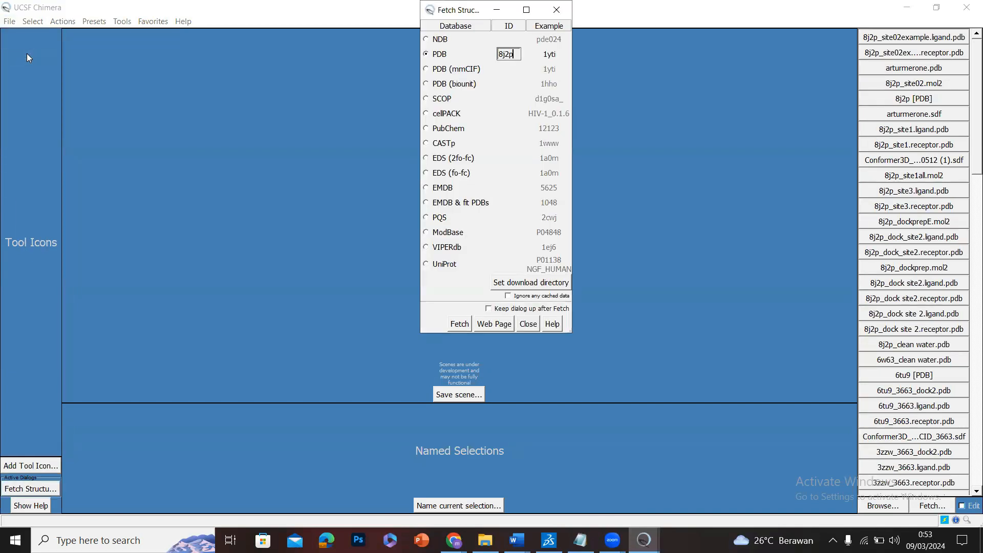
key(Return)
drag(364, 179, 280, 211)
drag(296, 305, 329, 311)
Switch to Discovery Studio Visualizer and examine how the Site 1 sphere spans the two protein chains.
mouse_move(612, 541)
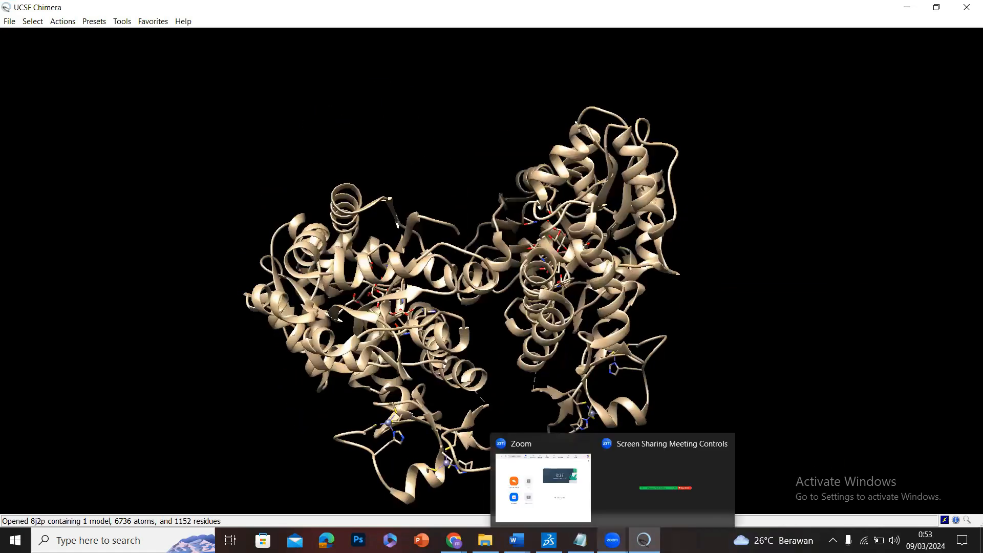
mouse_move(549, 541)
click(574, 495)
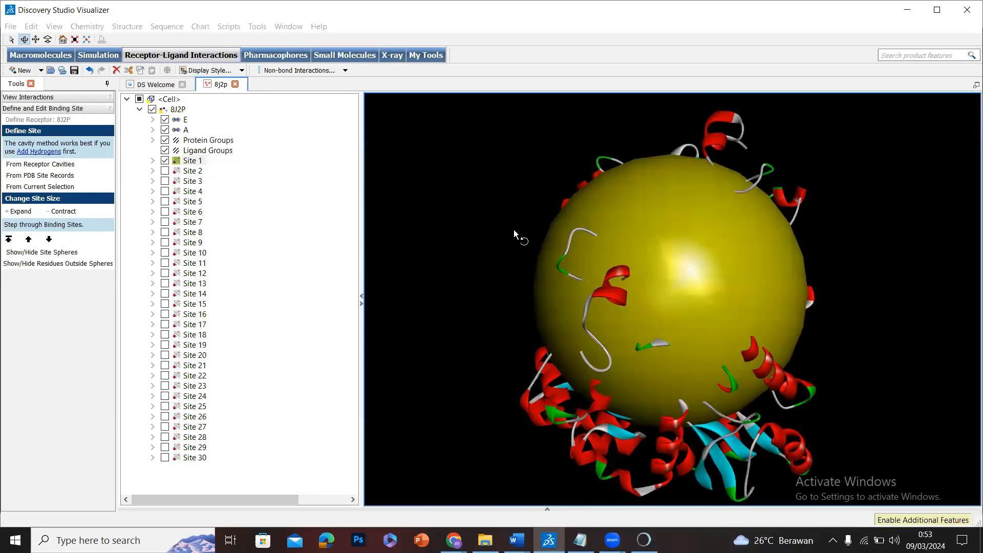
drag(680, 270, 622, 324)
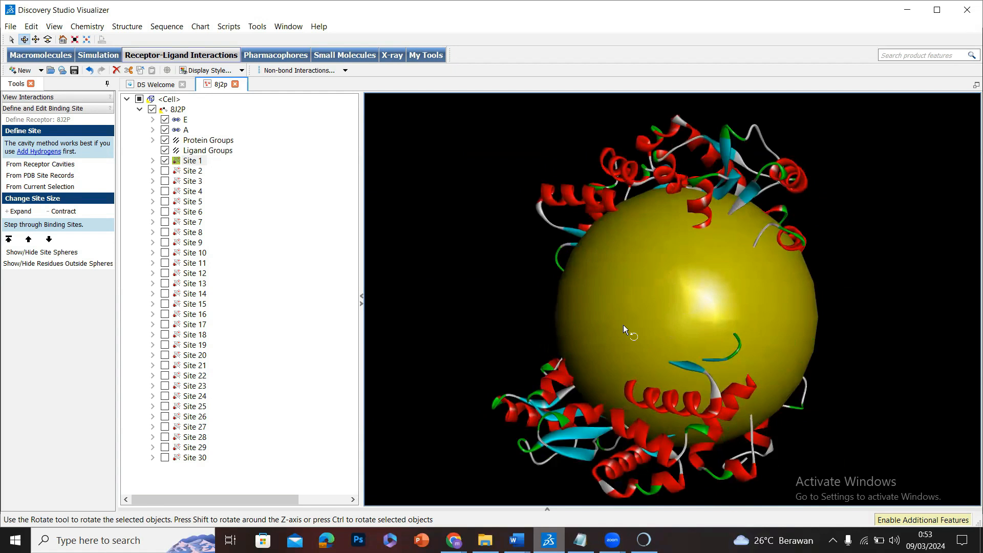
drag(739, 250, 659, 344)
drag(696, 303, 404, 244)
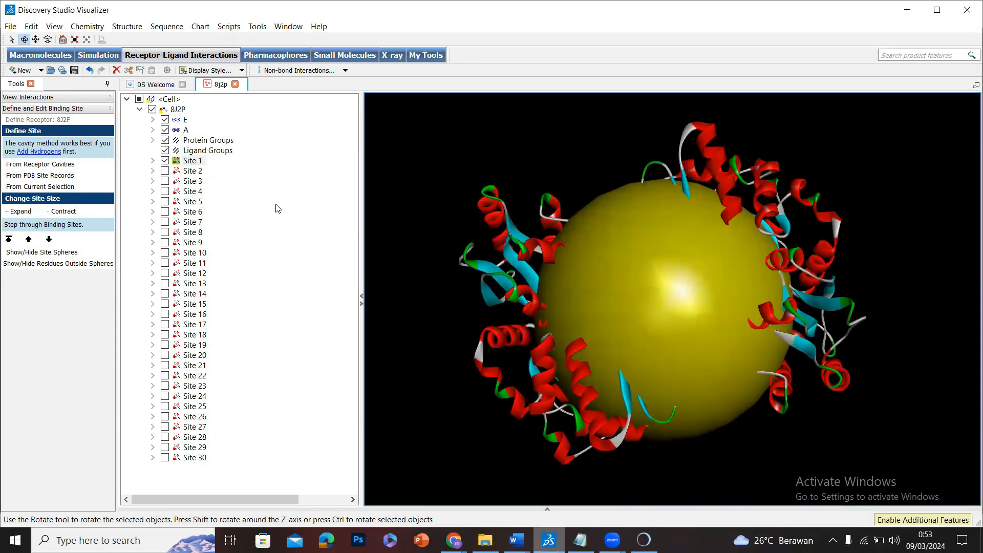
Highlight chain A and chain E of 8J2P in turn to compare their positions relative to Site 1.
click(187, 129)
drag(789, 254, 734, 216)
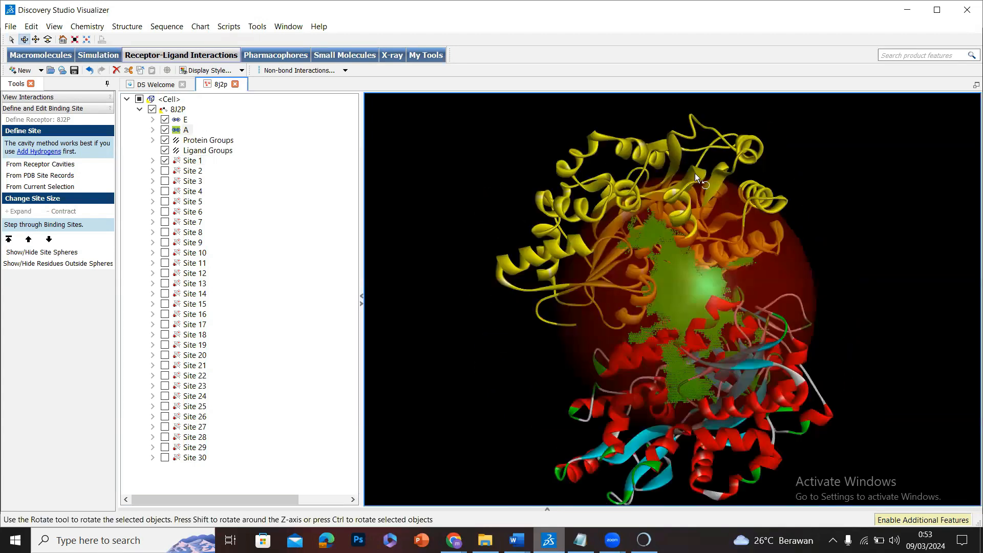
drag(696, 173, 711, 203)
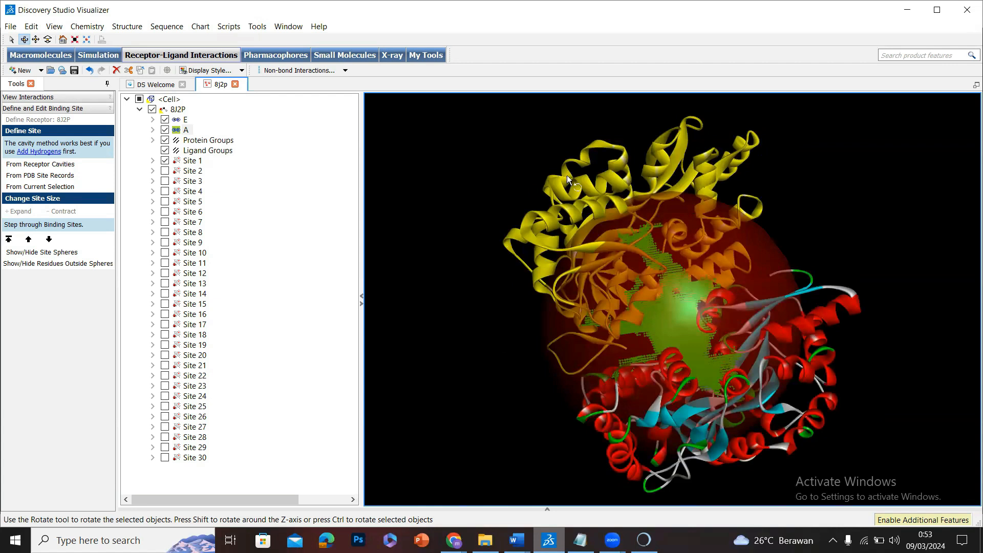
click(185, 120)
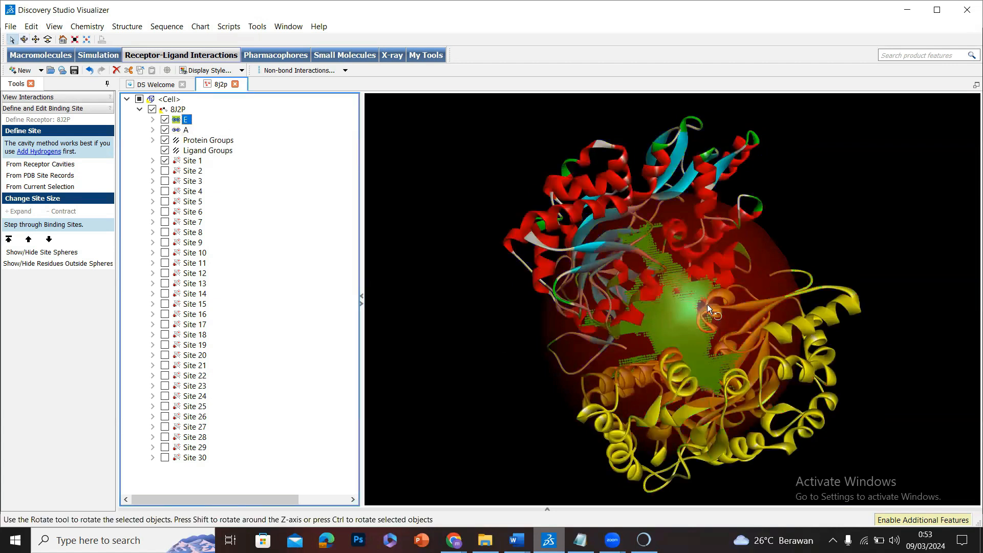
drag(644, 305, 592, 444)
Switch back to UCSF Chimera with the freshly fetched 8J2P structure.
mouse_move(645, 541)
click(644, 489)
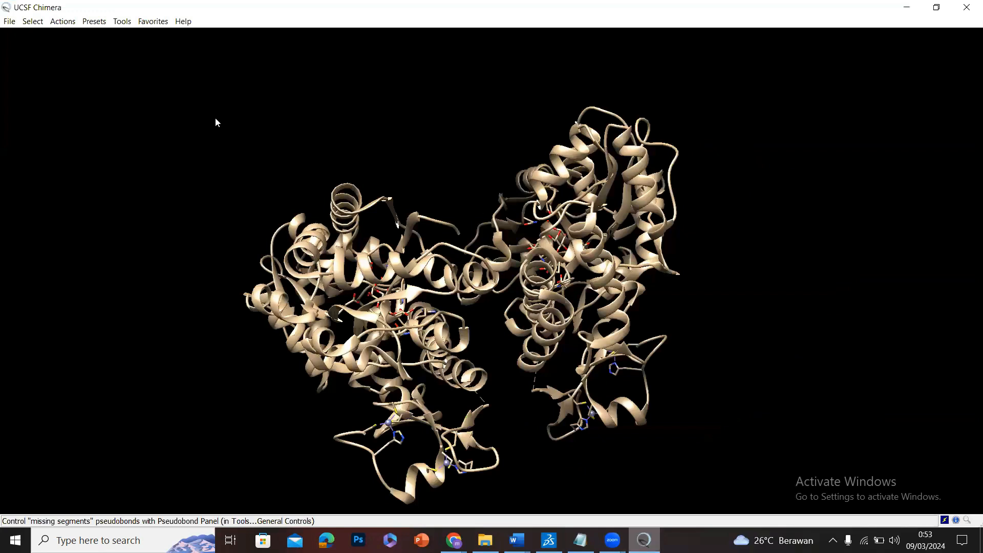
click(42, 24)
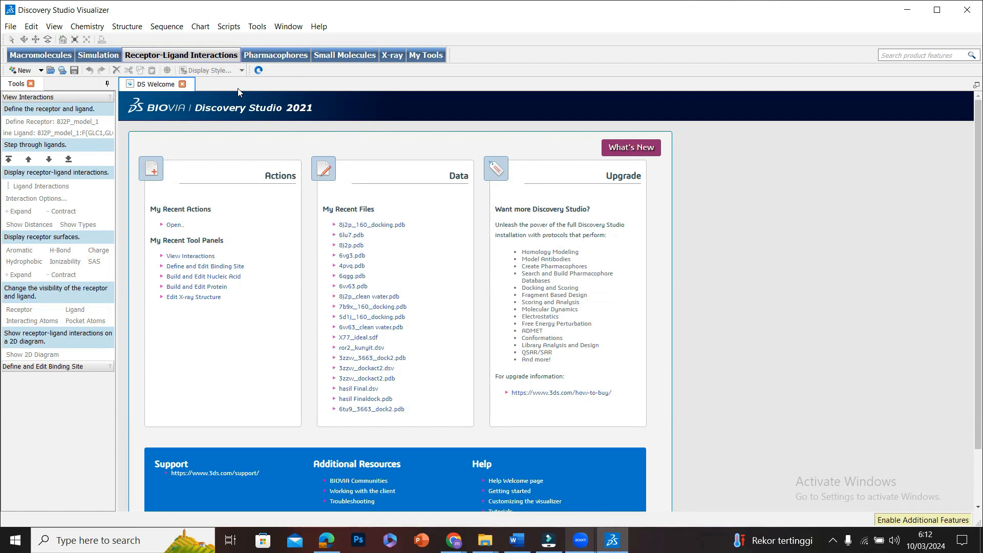
Open 8j2p_160_docking.pdb from the hasil dock success folder in Discovery Studio Visualizer and display its ligand interactions.
click(6, 30)
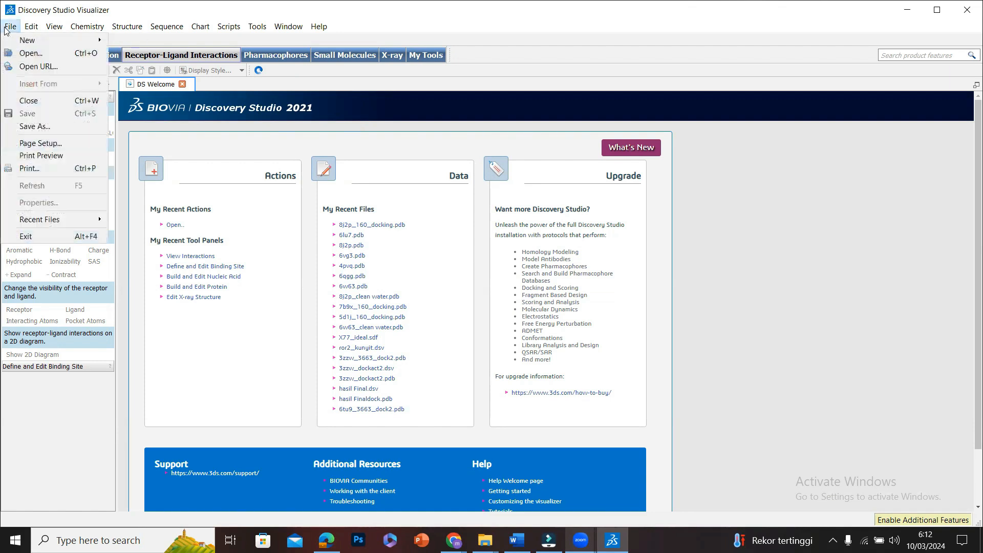
click(27, 55)
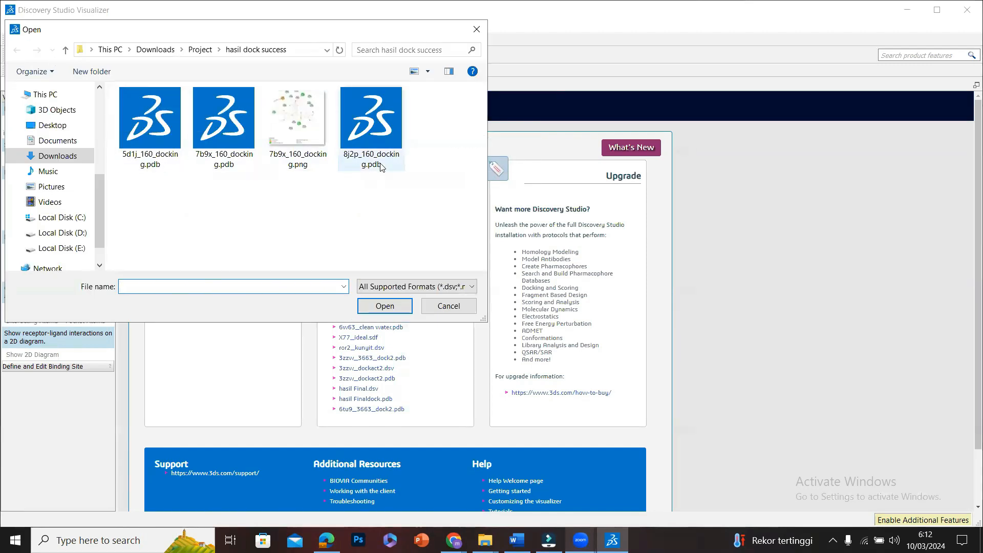
click(352, 107)
click(393, 302)
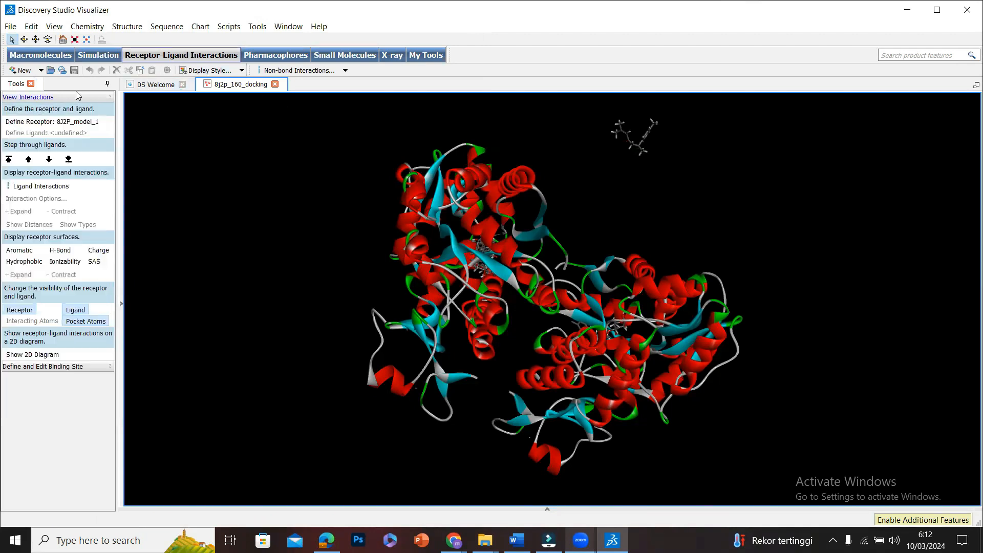
click(61, 188)
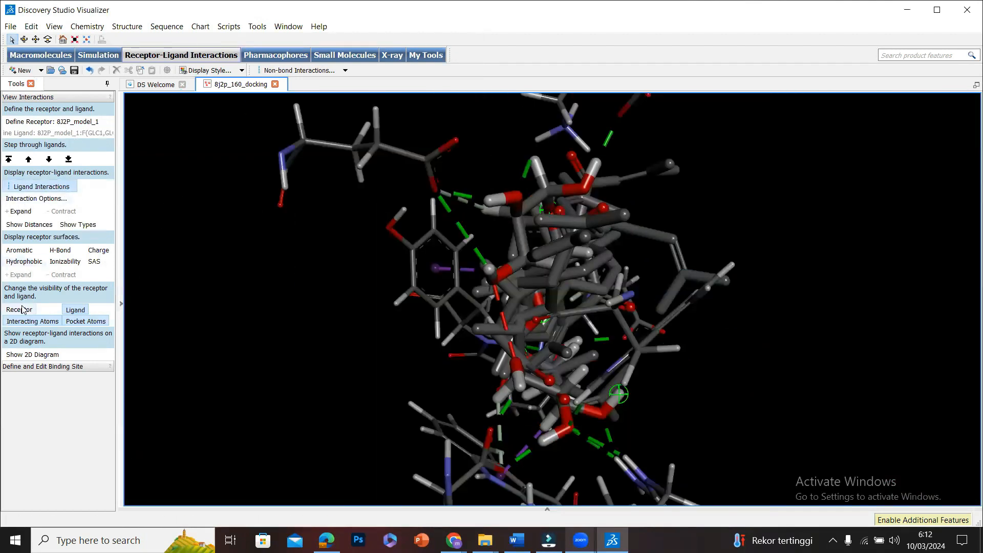
Show the docked complex's receptor-ligand interactions as a 2D diagram.
click(40, 356)
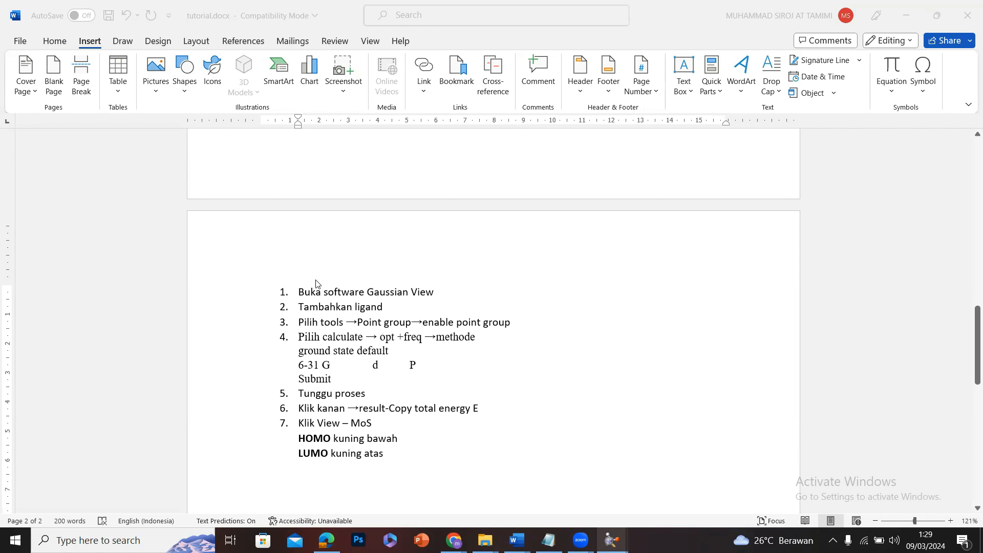
In Word's tutorial.docx, highlight the first two list items, on opening Gaussian View and adding the ligand, in yellow.
click(302, 292)
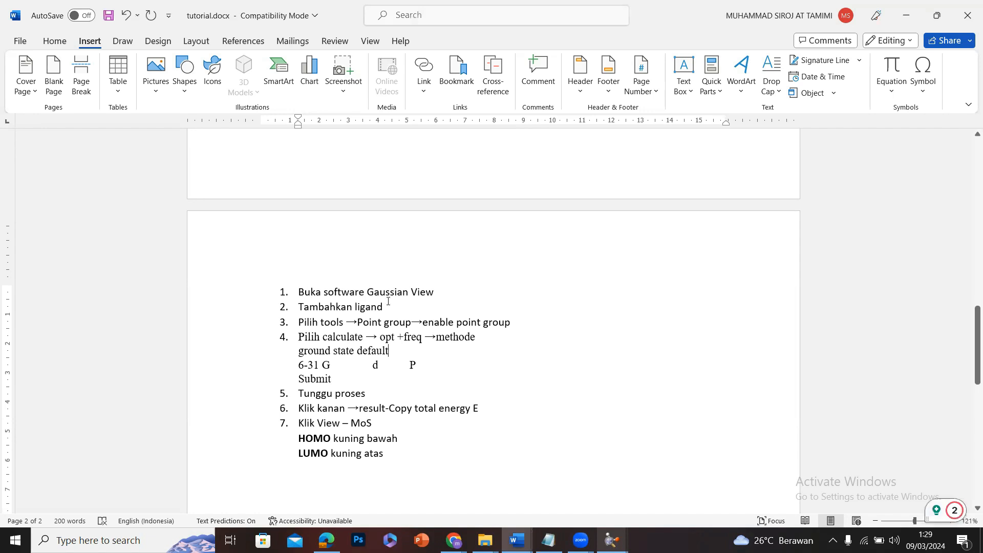
drag(388, 302, 301, 292)
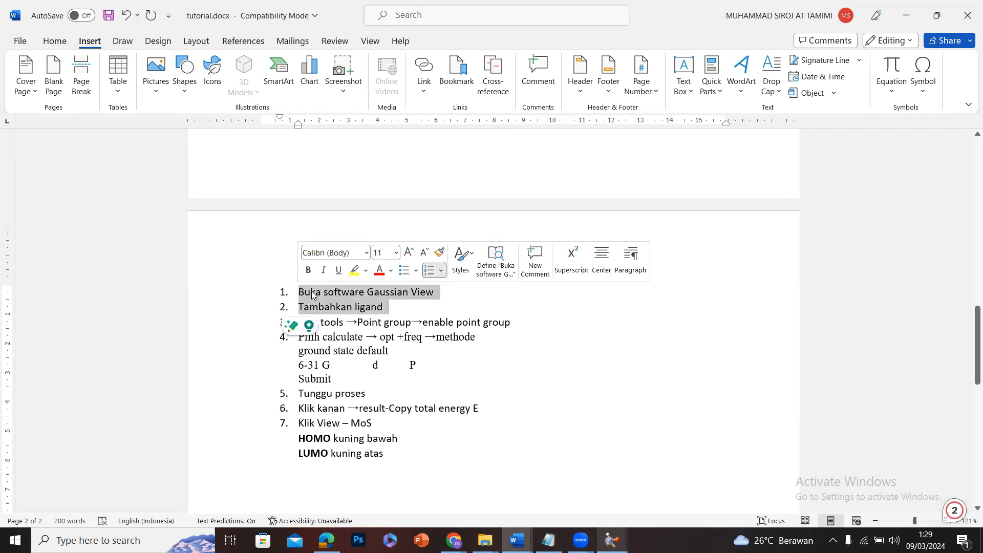
click(354, 274)
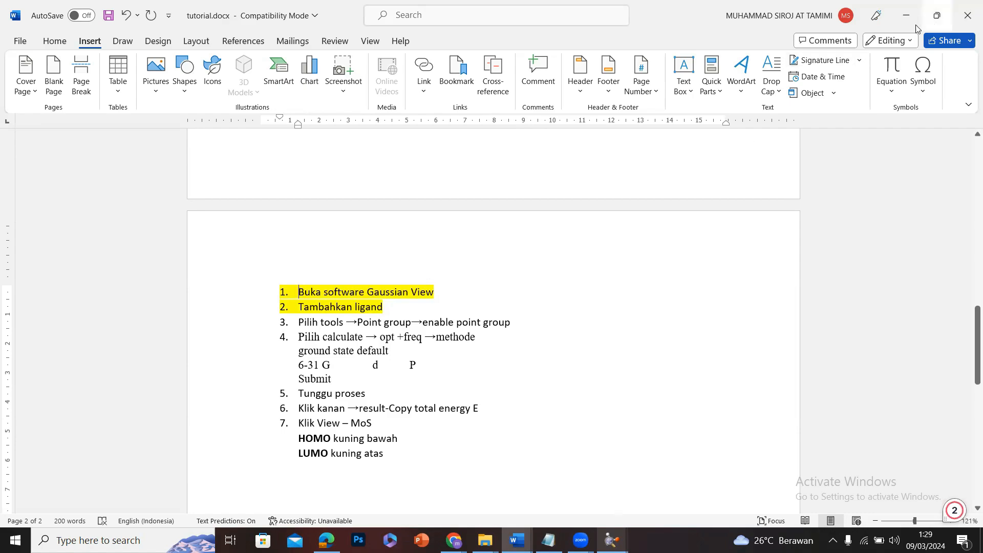
Switch to GaussView and open arturmerone.sdf from the tutorial folder.
click(904, 18)
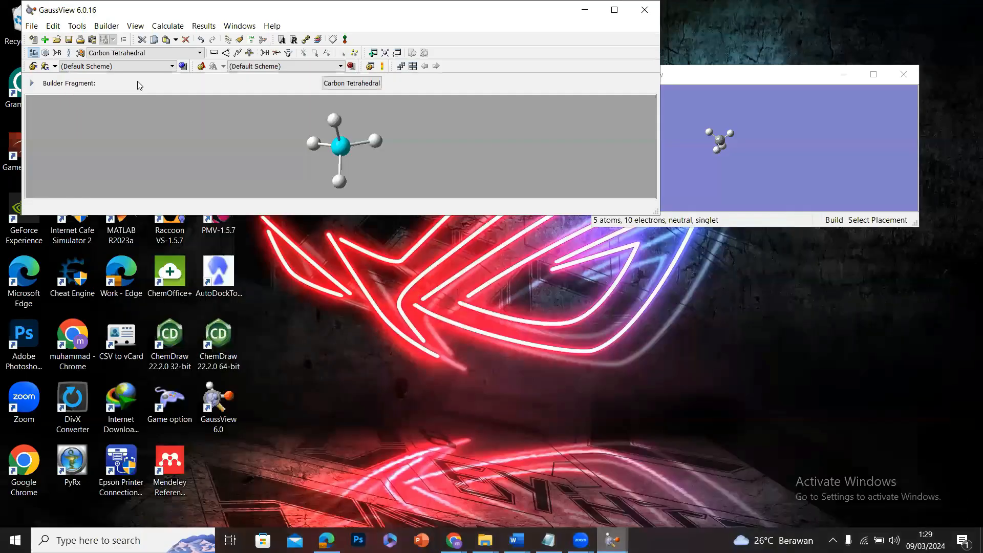
click(32, 25)
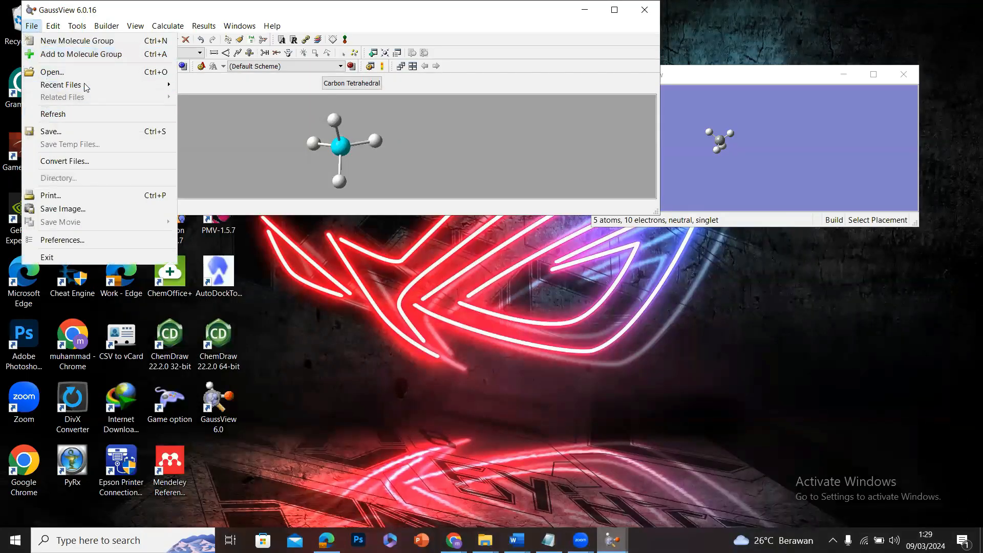
click(95, 72)
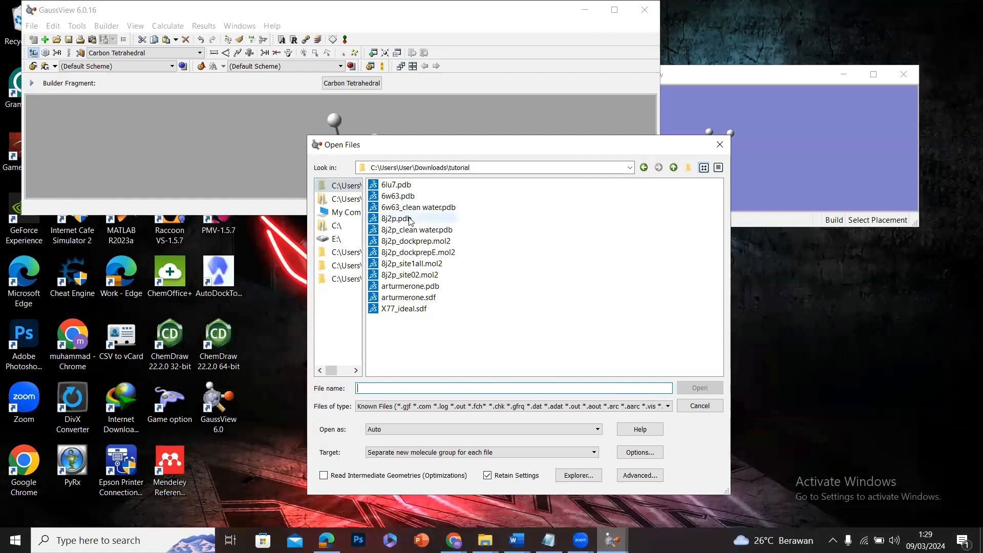
click(440, 298)
click(700, 388)
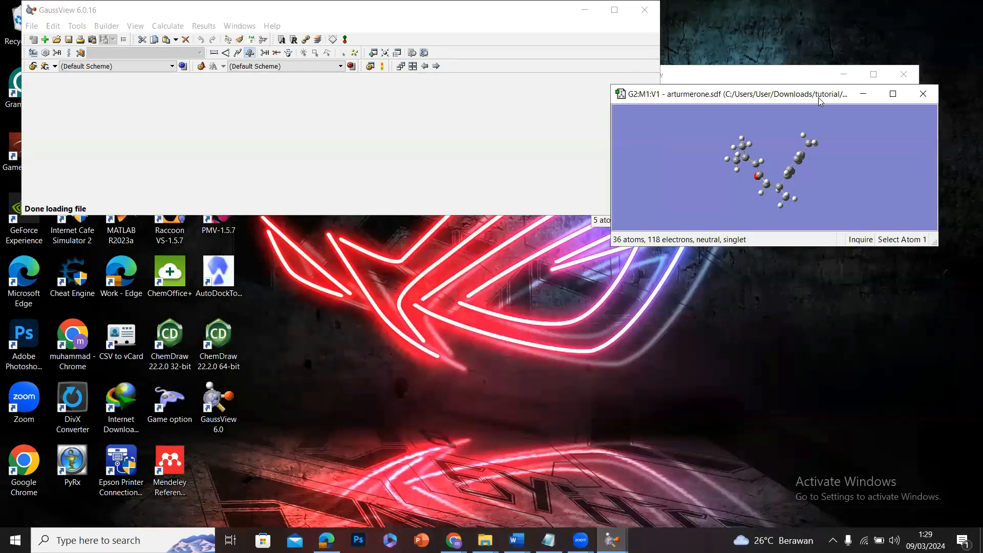
Reposition and widen the arturmerone.sdf window and rotate the molecule for a clearer view.
drag(819, 101, 722, 165)
drag(661, 227, 723, 220)
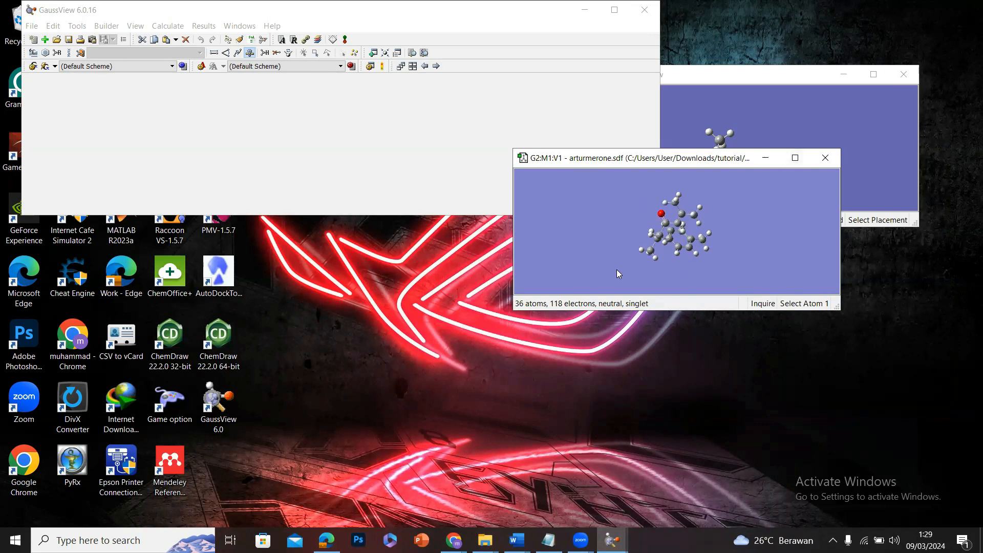
drag(513, 310, 328, 310)
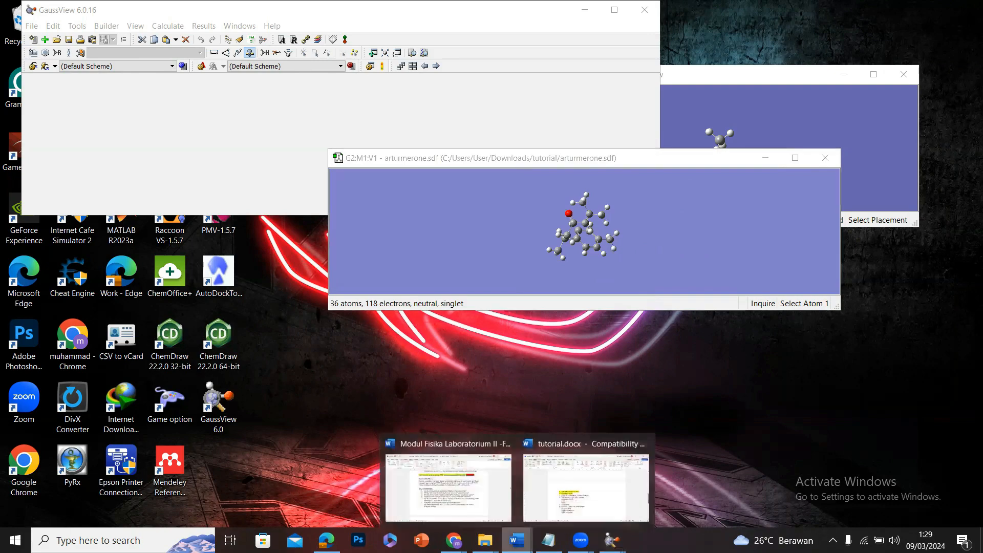
Switch to tutorial.docx in Word and highlight list item 3, on enabling the point group, in yellow.
click(584, 486)
drag(296, 324, 522, 318)
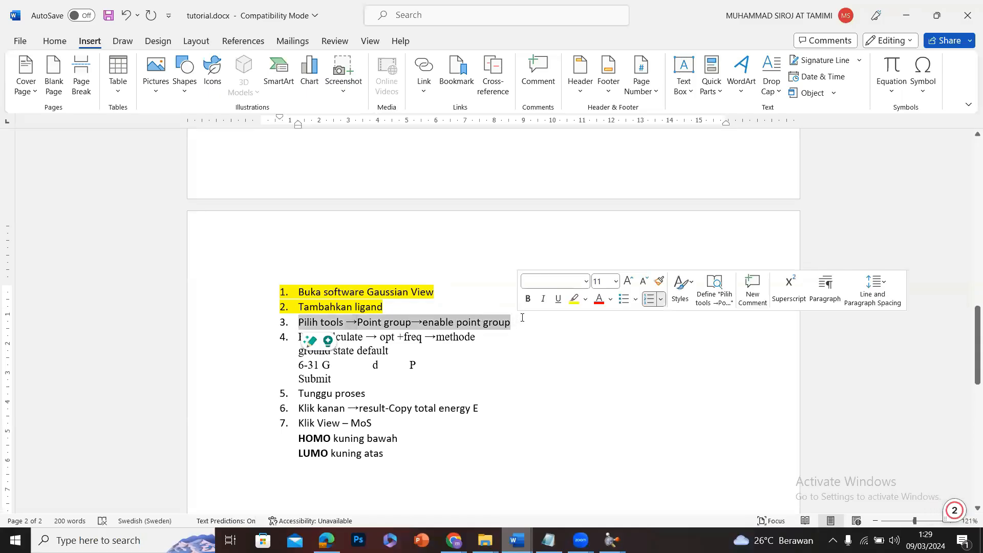
click(574, 299)
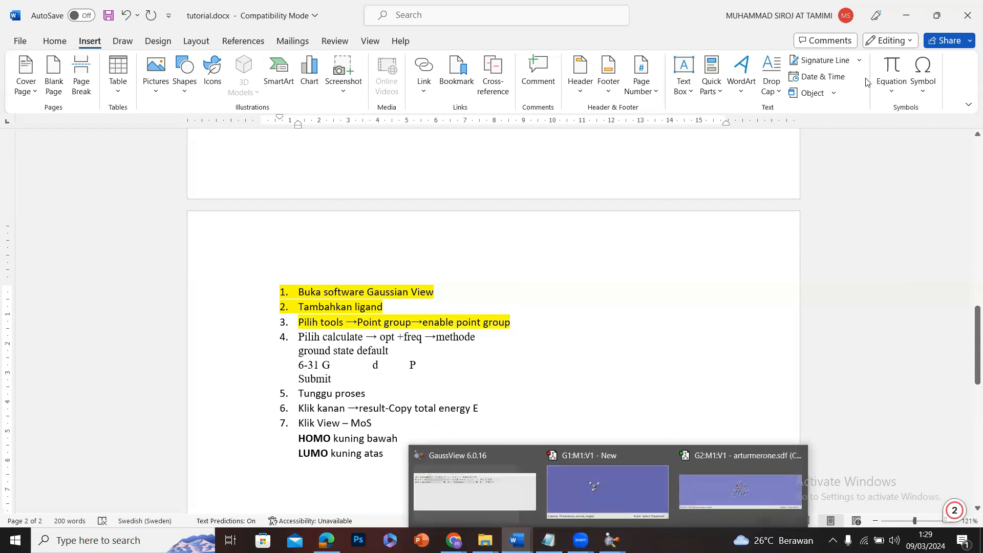
Return to GaussView and enable point group symmetry for the ar-turmerone molecule, keeping the C1 subgroup.
click(910, 14)
right_click(641, 195)
mouse_move(673, 222)
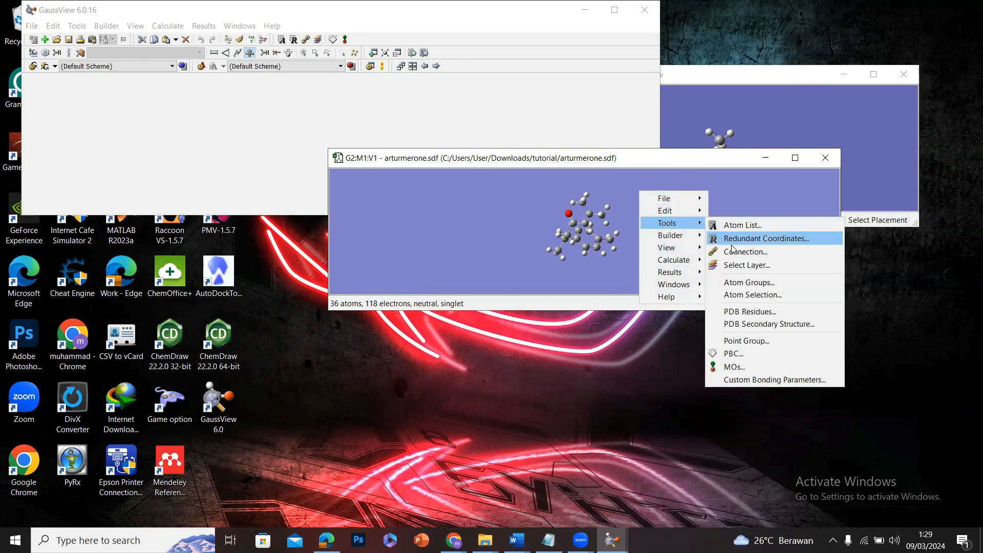
click(747, 342)
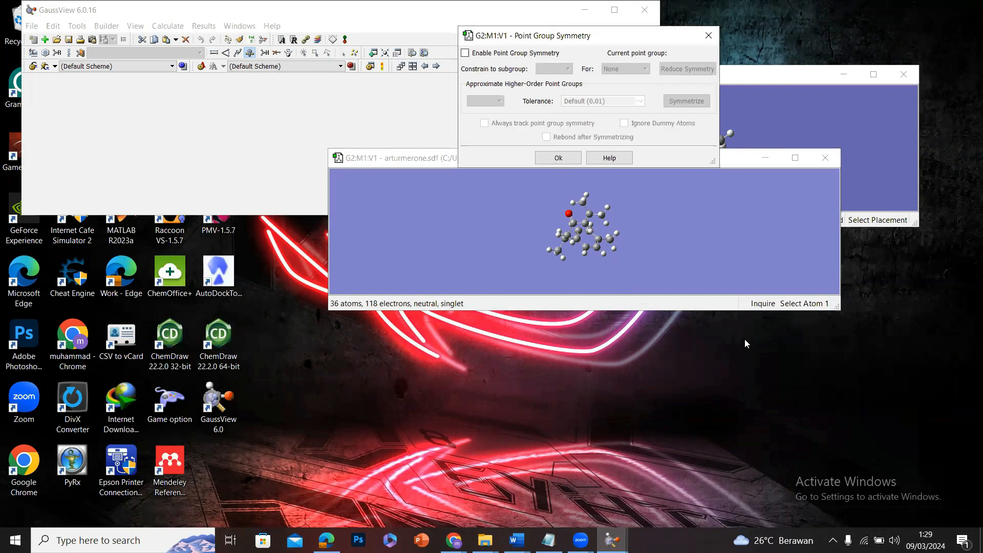
click(465, 53)
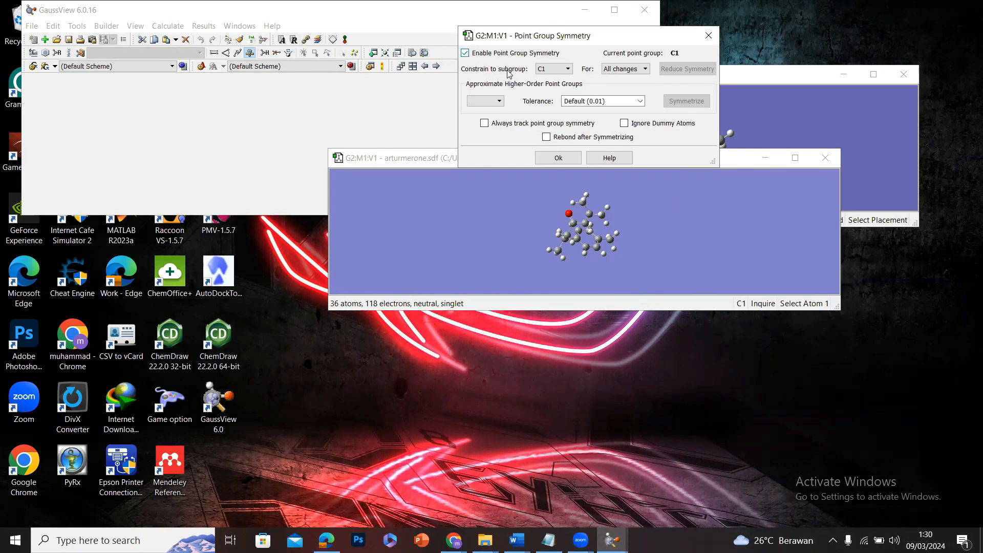
click(569, 65)
click(569, 64)
click(559, 158)
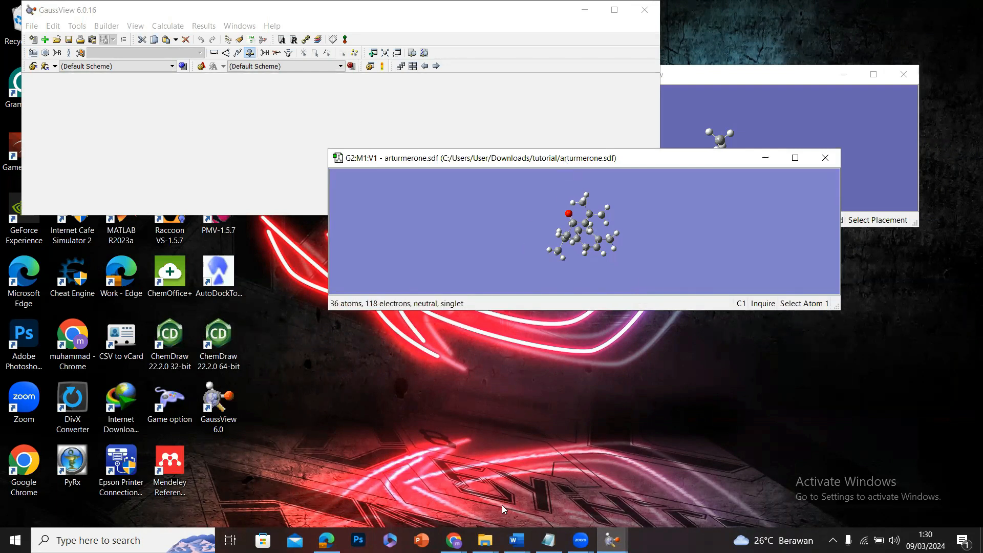
Switch to tutorial.docx in Word and highlight list items 4 and 5, on the calculation settings and waiting, in yellow.
mouse_move(517, 541)
click(562, 486)
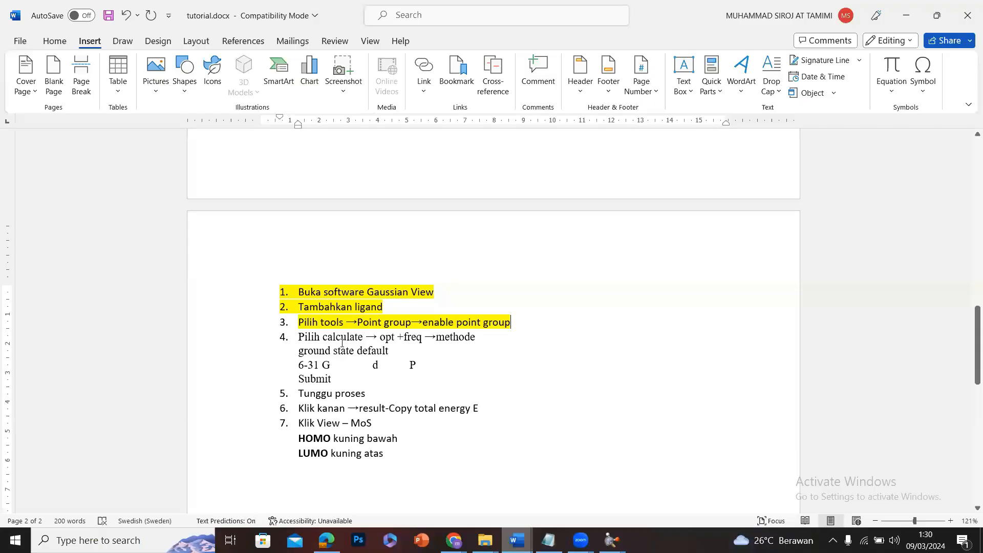
drag(300, 340, 371, 396)
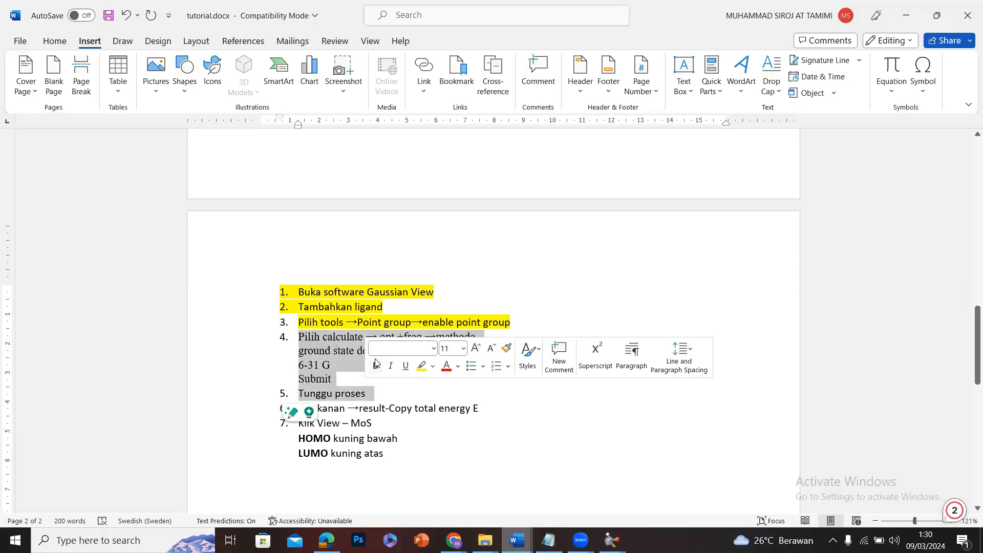
click(425, 367)
click(477, 428)
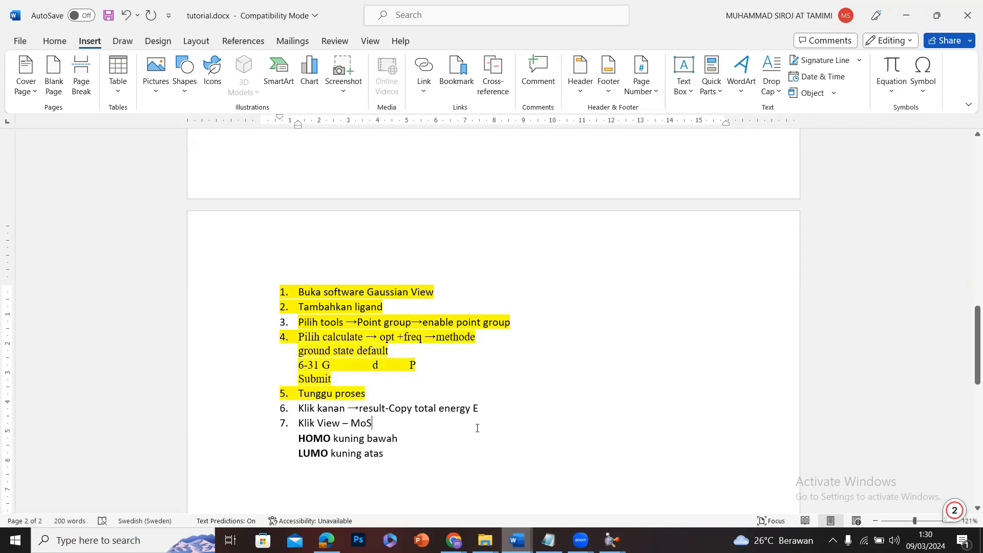
Return to GaussView and open the Gaussian Calculation Setup for ar-turmerone, moving the dialog over the molecule window.
click(904, 6)
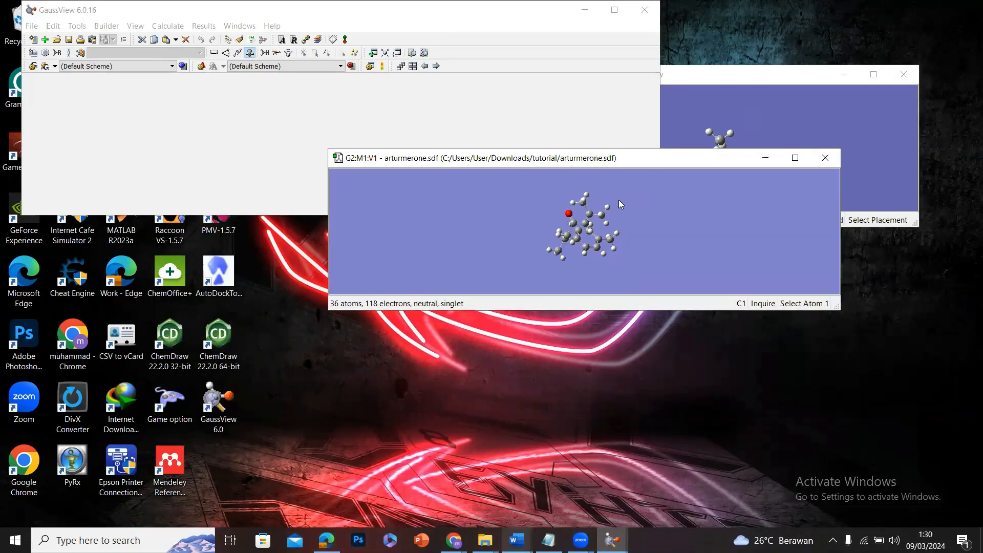
right_click(621, 204)
mouse_move(675, 270)
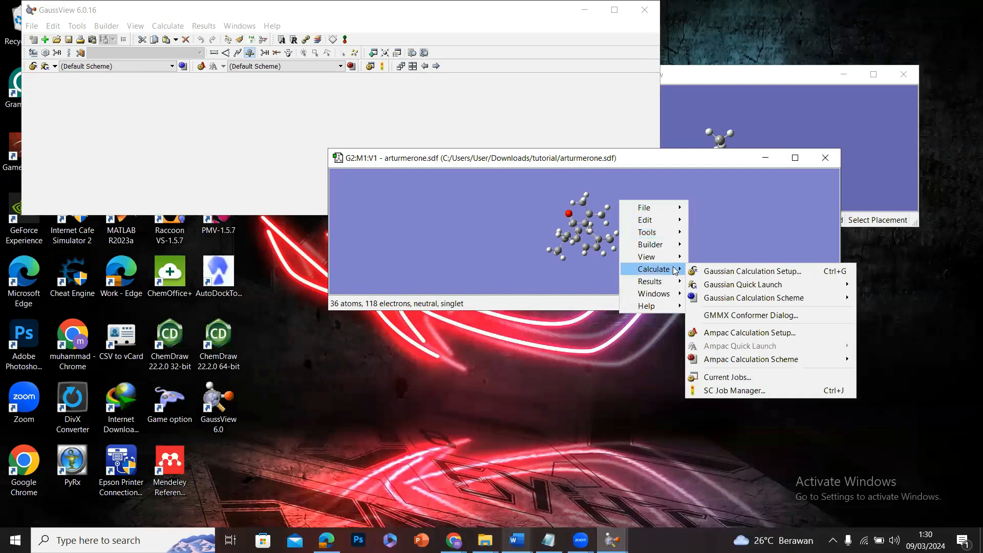
click(702, 272)
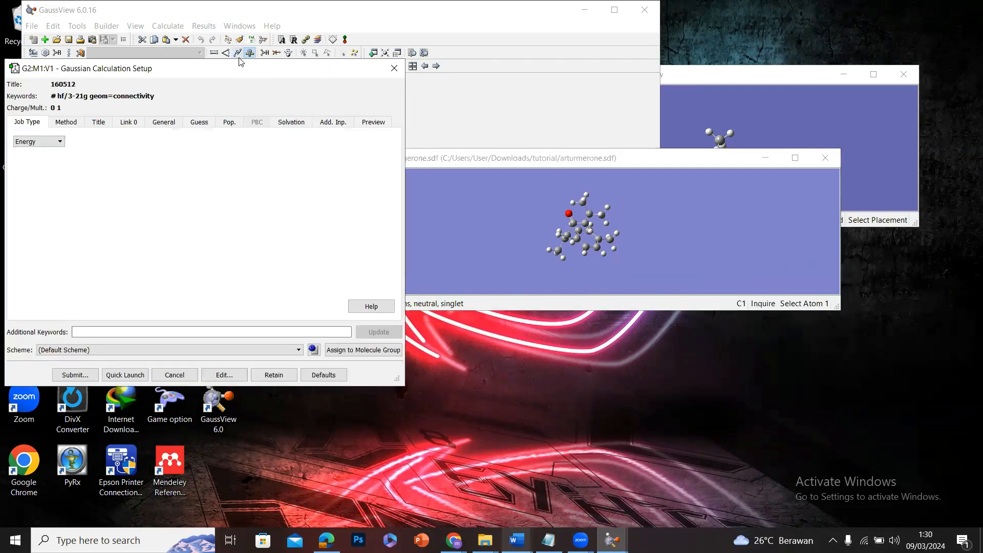
drag(244, 71, 599, 147)
Check the calculation instructions in Word's tutorial.docx, then set the GaussView job type to Opt+Freq.
mouse_move(530, 537)
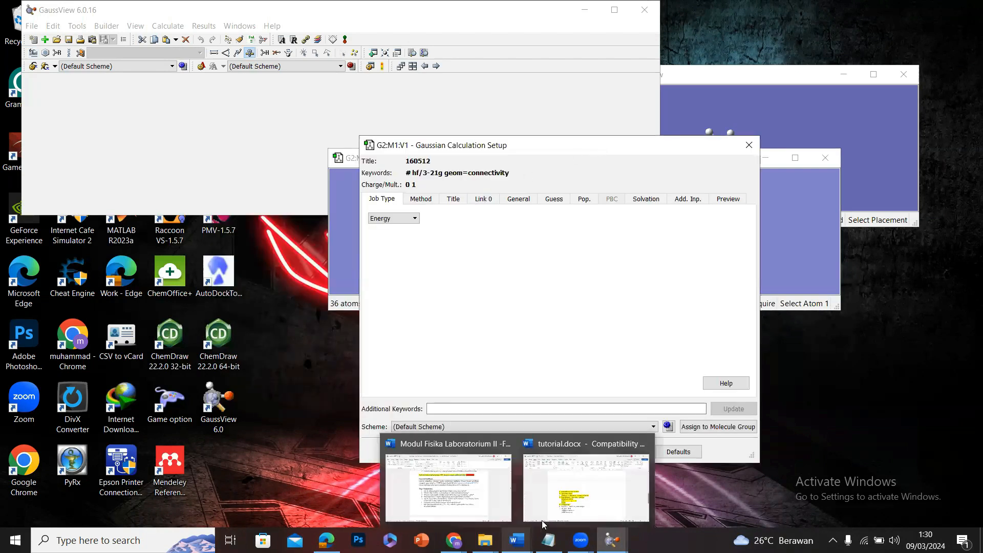
click(588, 490)
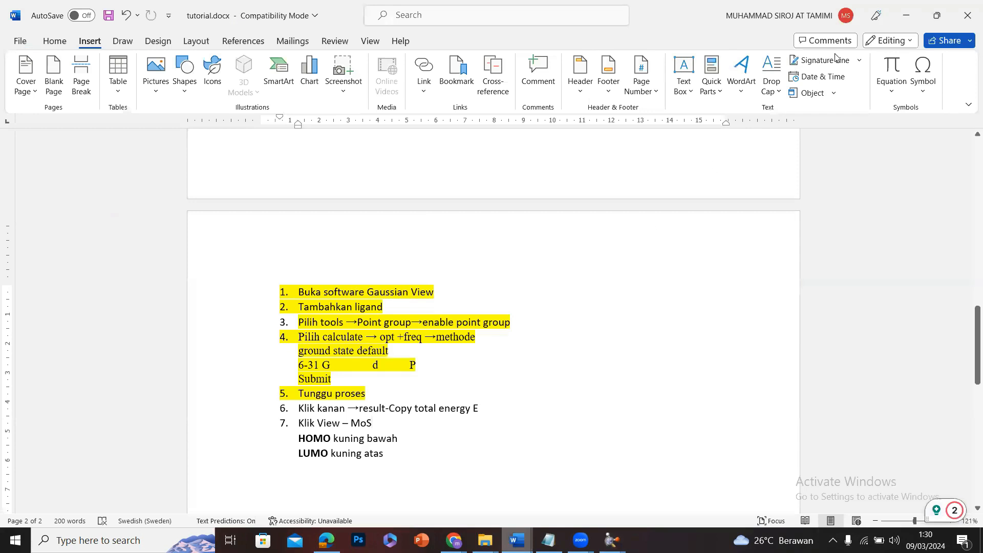
click(906, 15)
click(415, 218)
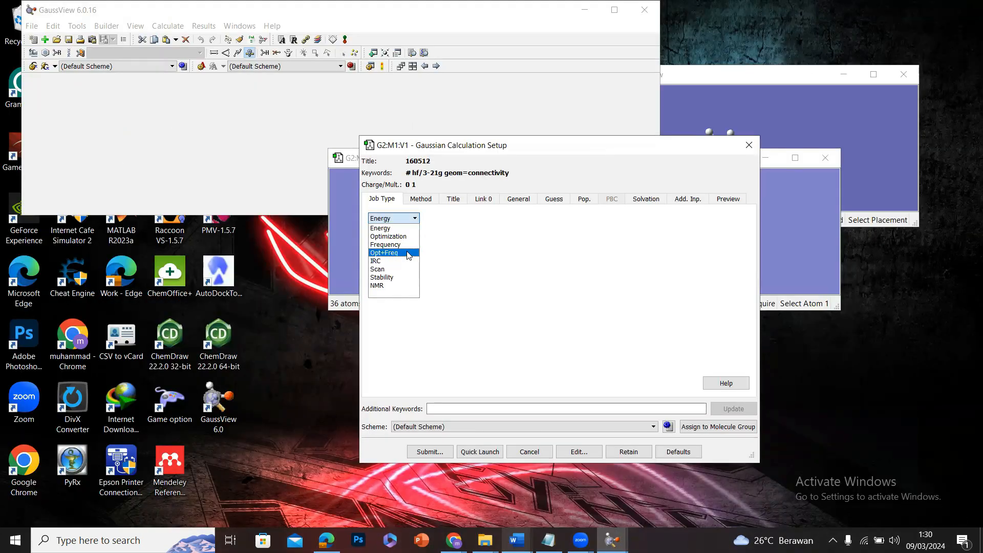
click(409, 253)
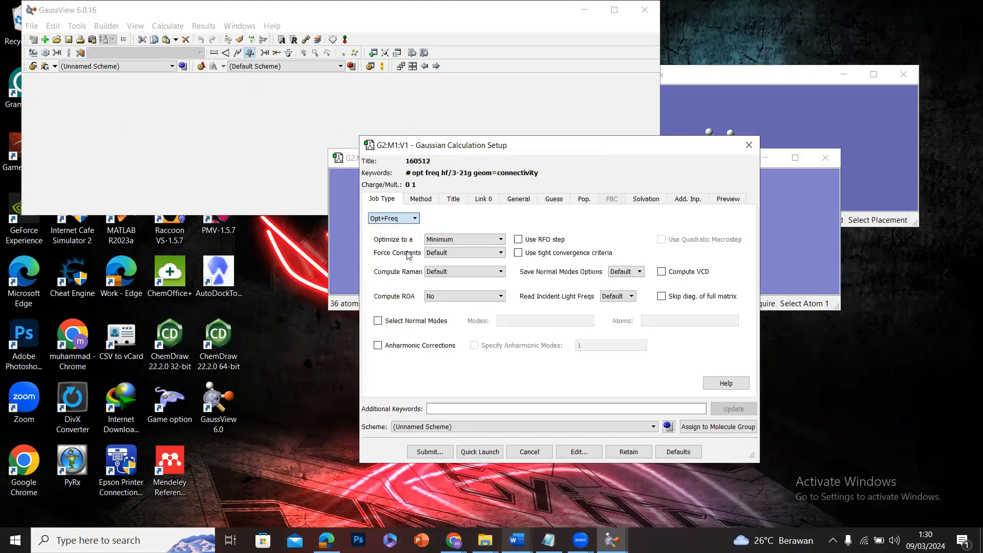
Set the calculation method to ground state DFT with default spin and the B3LYP functional.
click(422, 202)
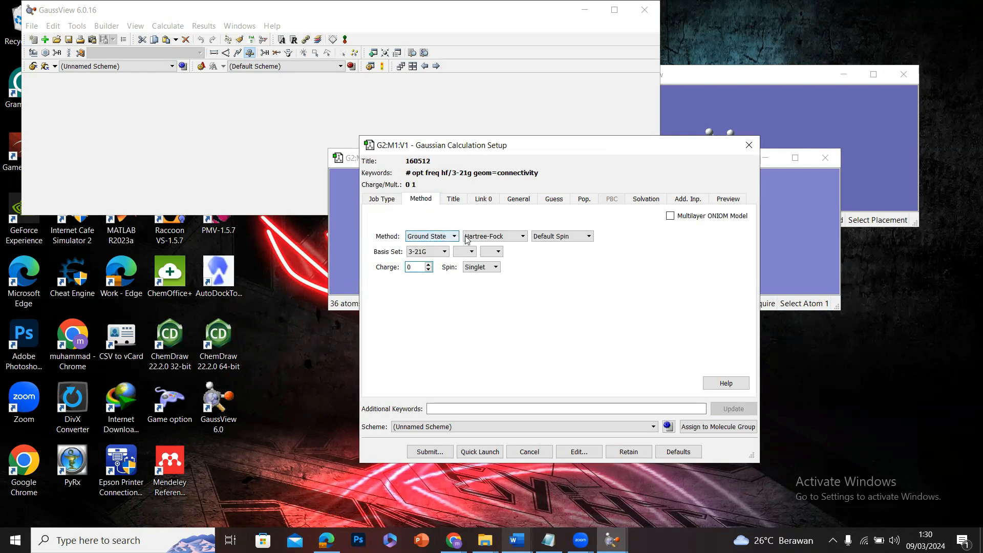
click(484, 238)
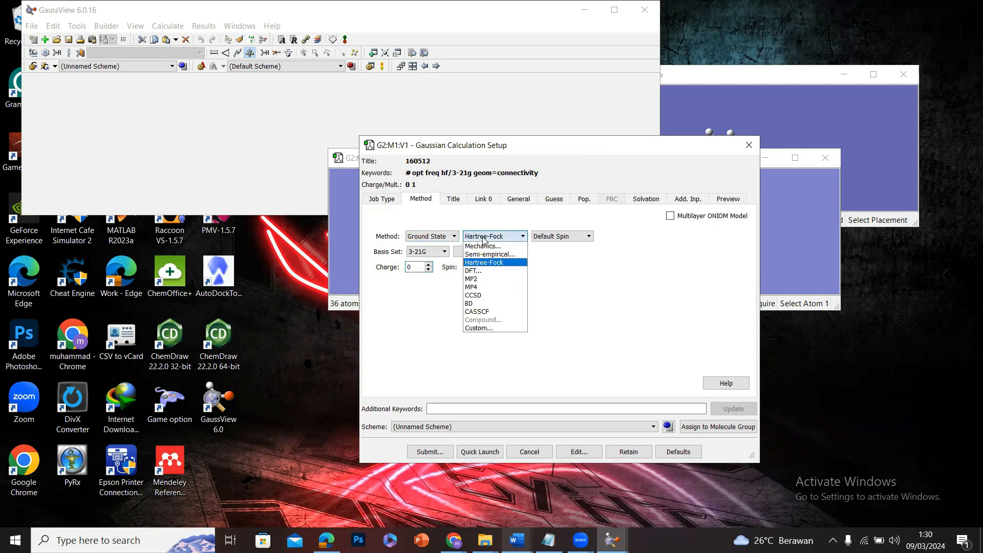
click(494, 273)
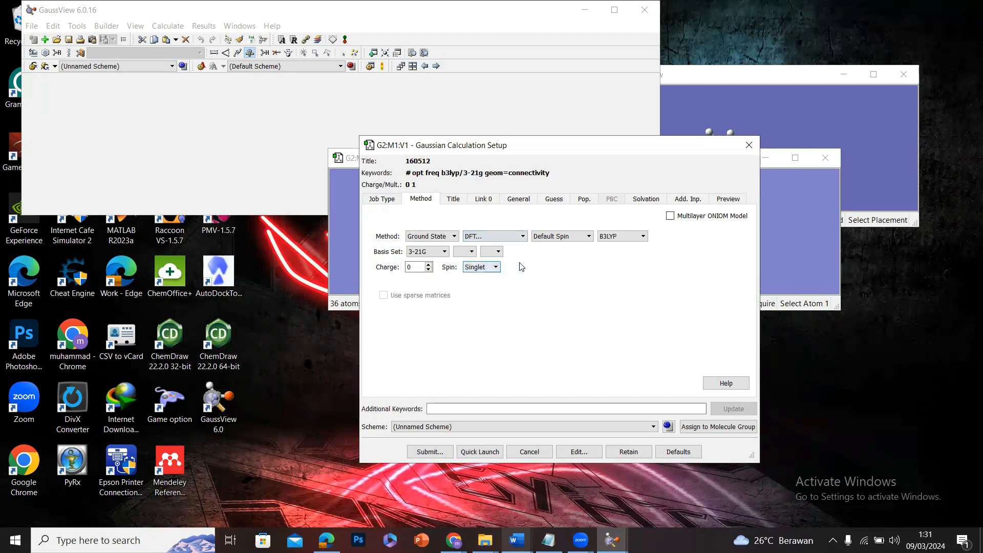
click(606, 236)
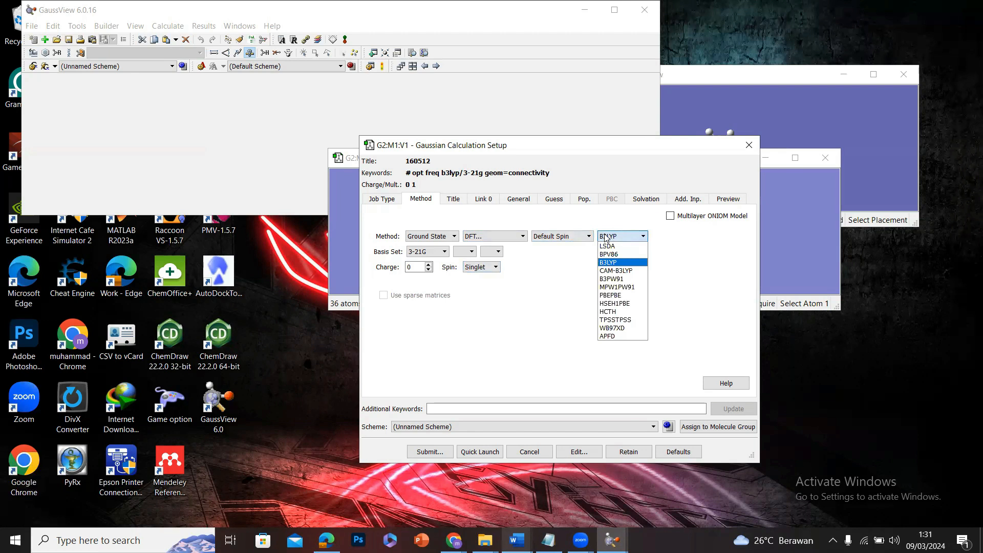
click(605, 238)
Set the basis set to 6-31G with d and p polarization functions, and review the job type and method settings.
click(444, 252)
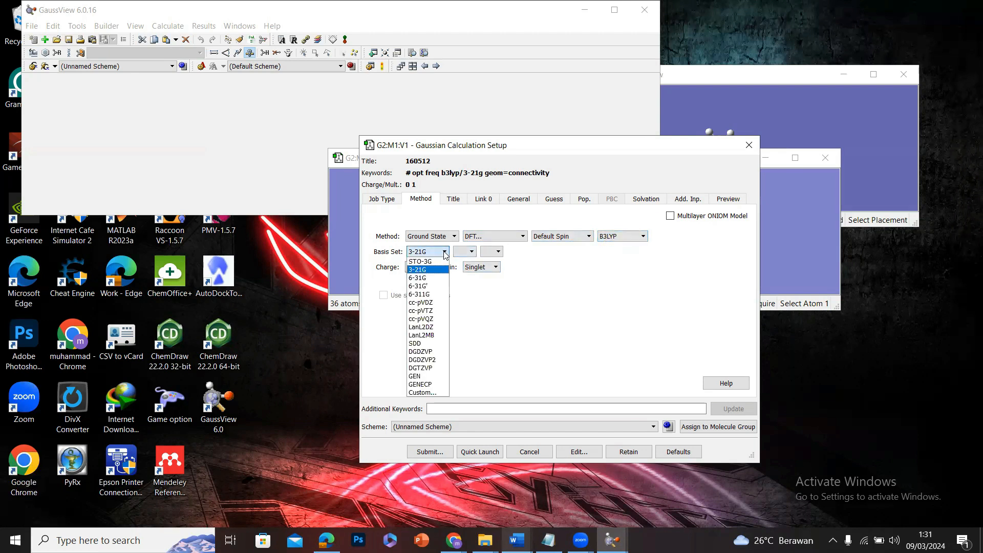
click(434, 279)
click(511, 252)
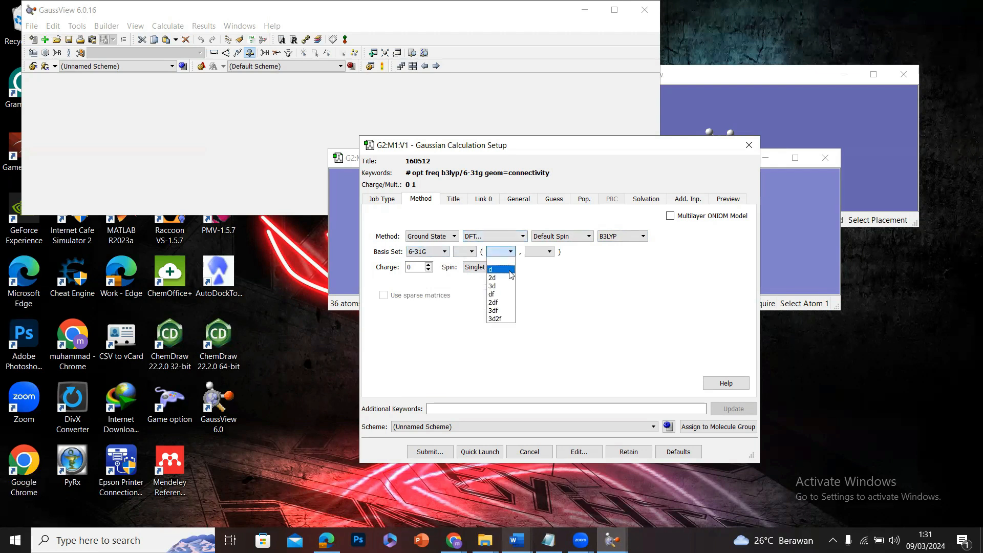
click(510, 271)
click(550, 253)
click(549, 271)
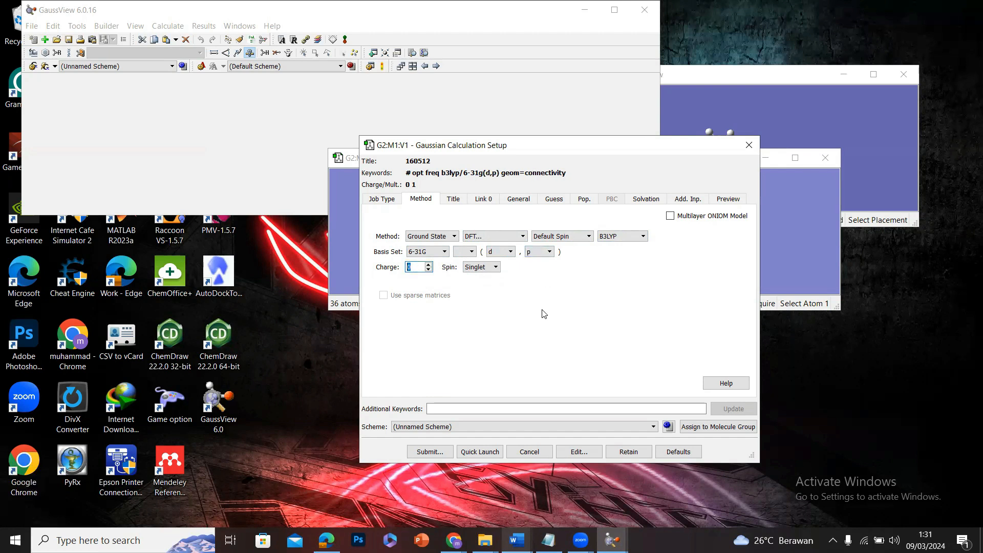
click(394, 201)
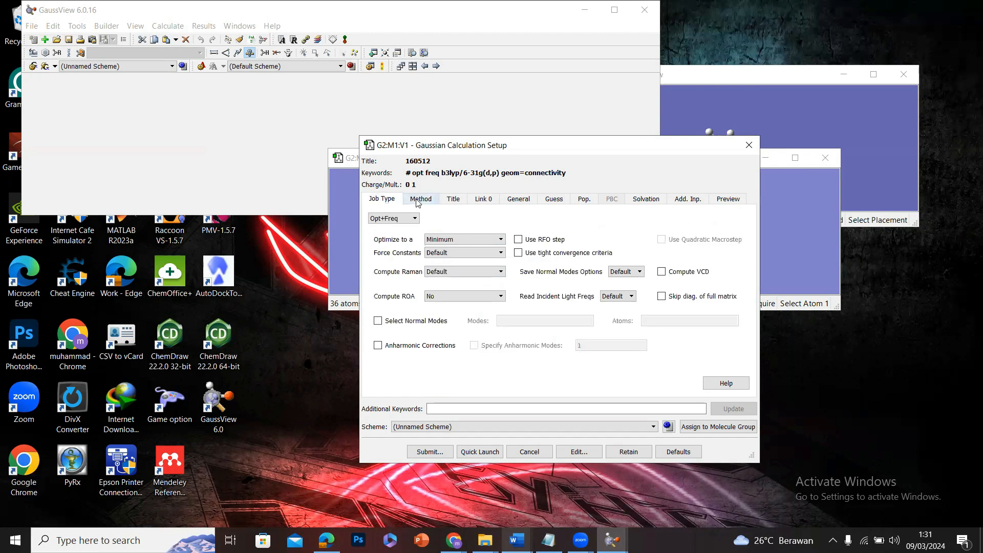
click(418, 200)
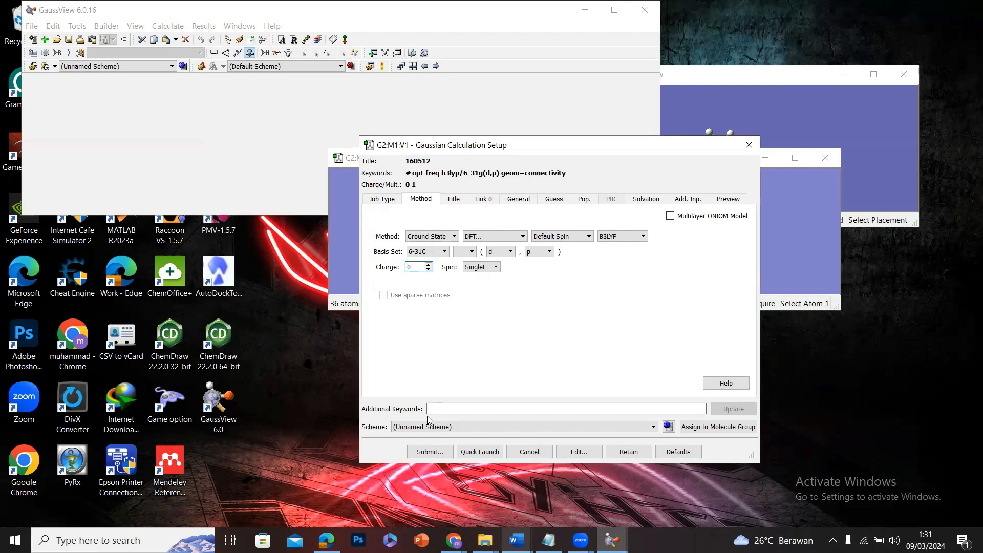
Submit the ar-turmerone calculation to Gaussian, saving the input file as arturmerone_Homo_LUMO.gjf in the tutorial folder.
click(435, 452)
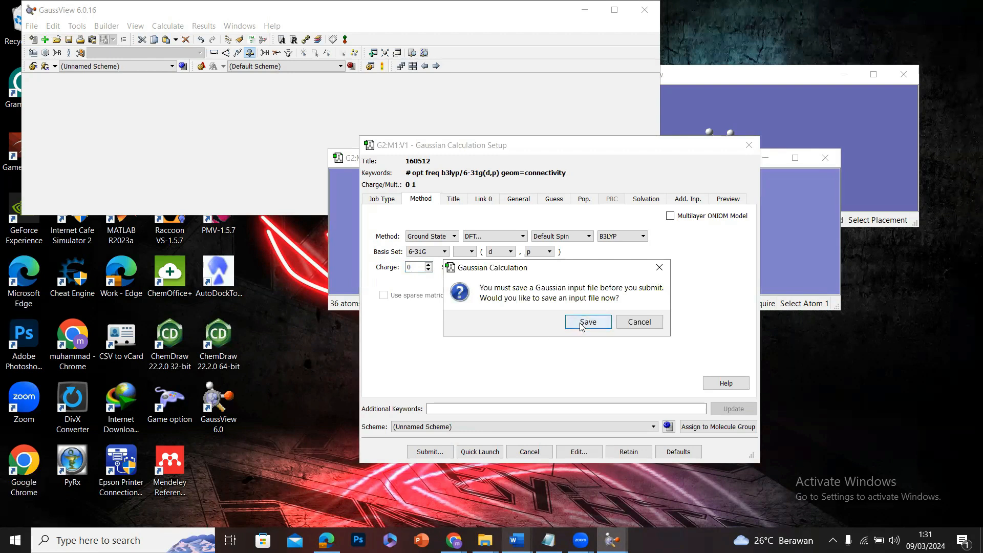
click(588, 322)
click(461, 293)
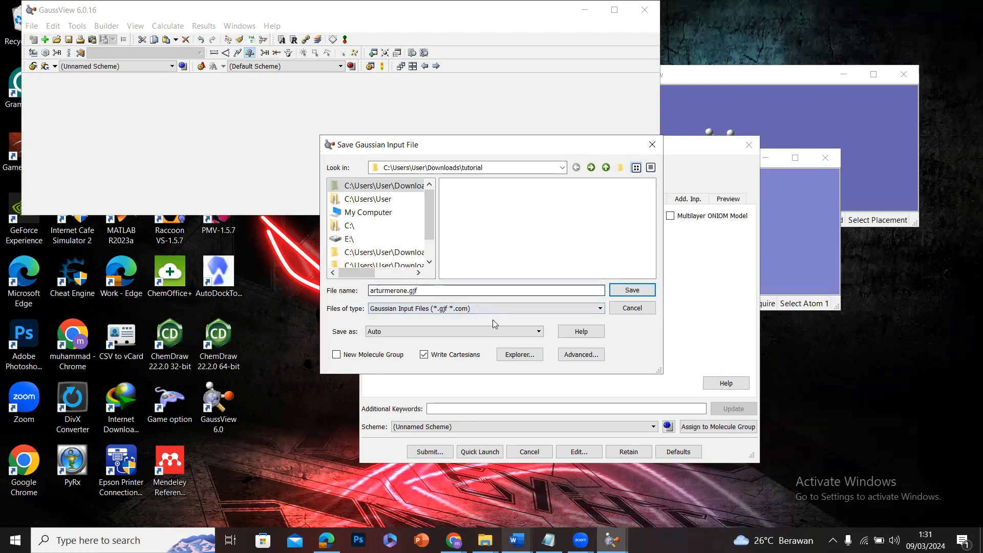
click(409, 290)
text(Homo_LUMO)
key(Return)
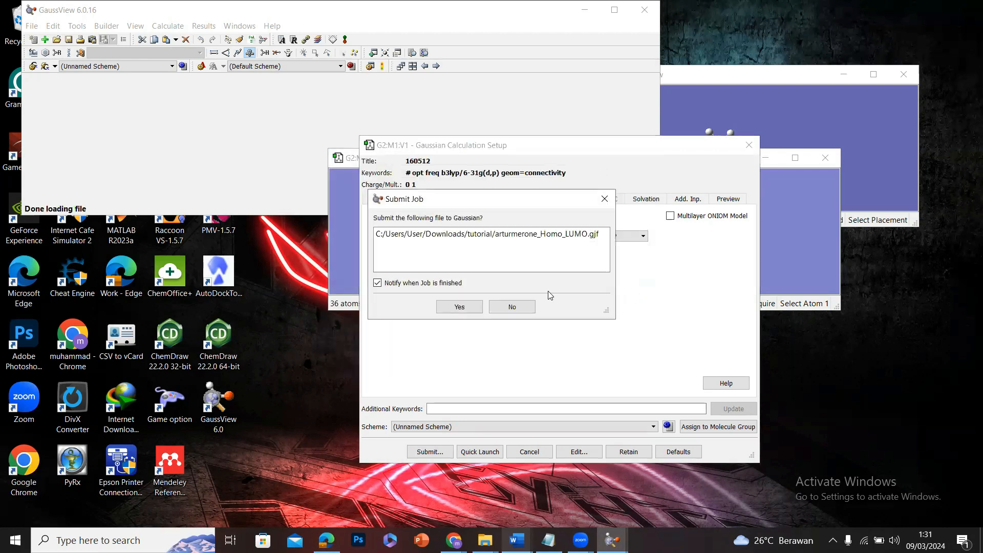
click(460, 307)
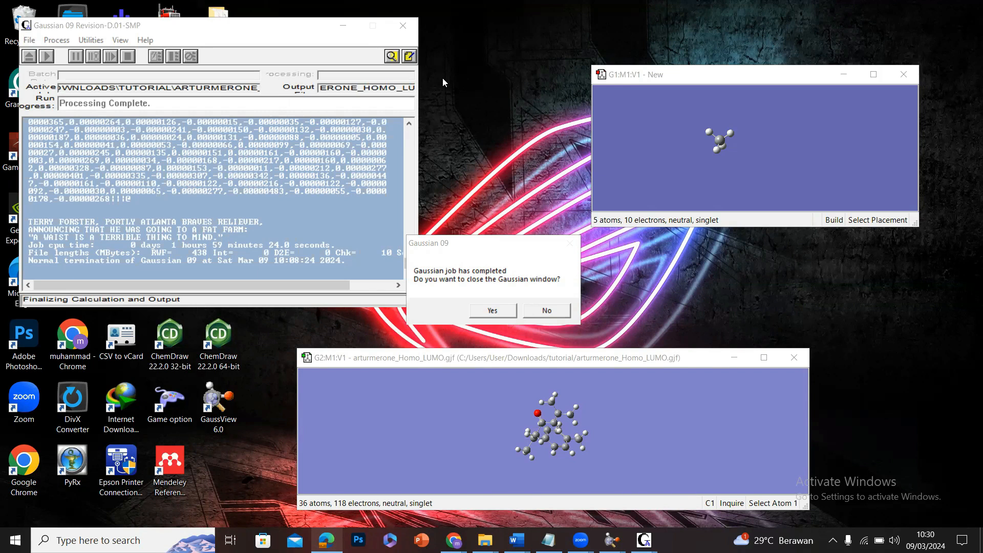
Close the completed Gaussian job and open its result file arturmerone_Homo_LUMO.chk, moving the molecule window clear.
click(487, 310)
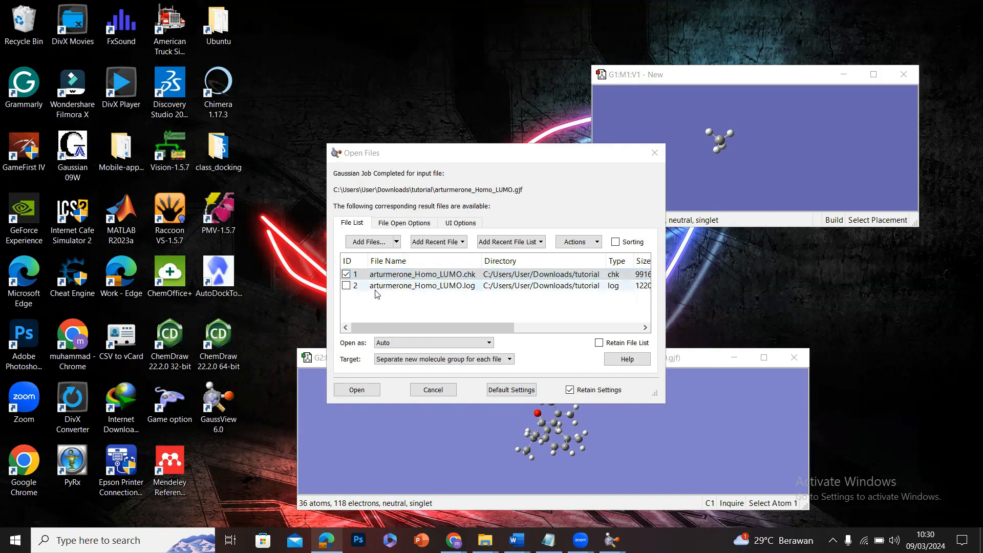
click(353, 389)
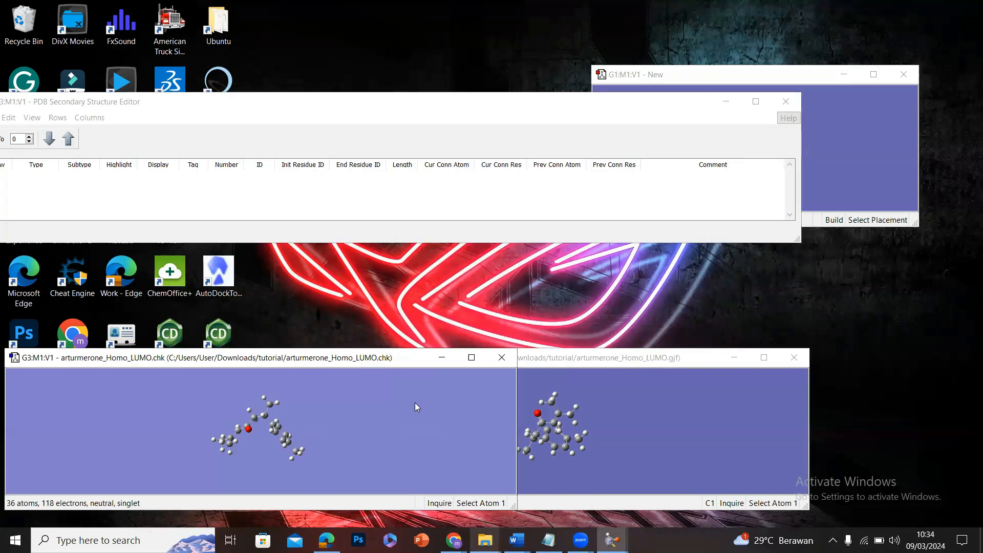
drag(321, 358, 326, 323)
Open the Gaussian calculation summary for the arturmerone_Homo_LUMO.chk result.
right_click(352, 376)
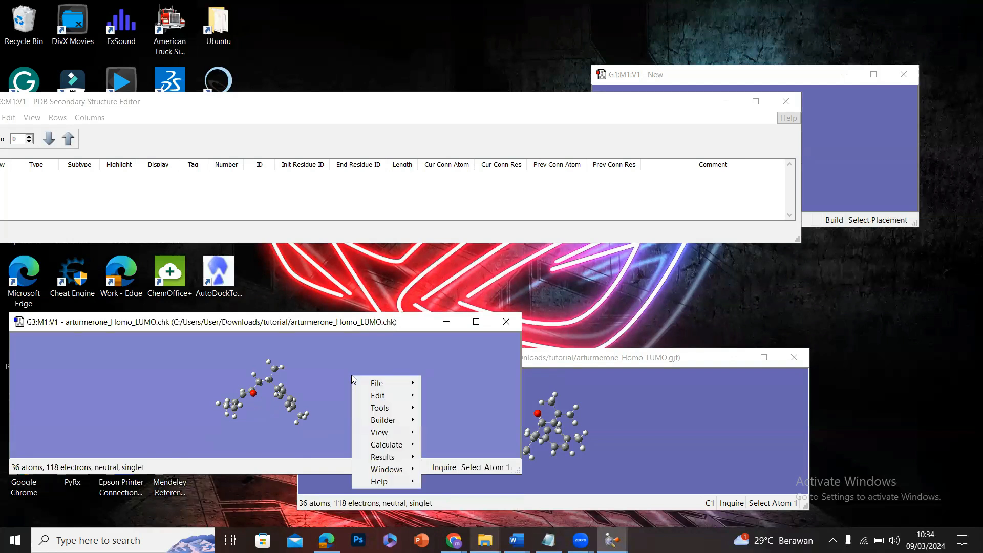
mouse_move(400, 435)
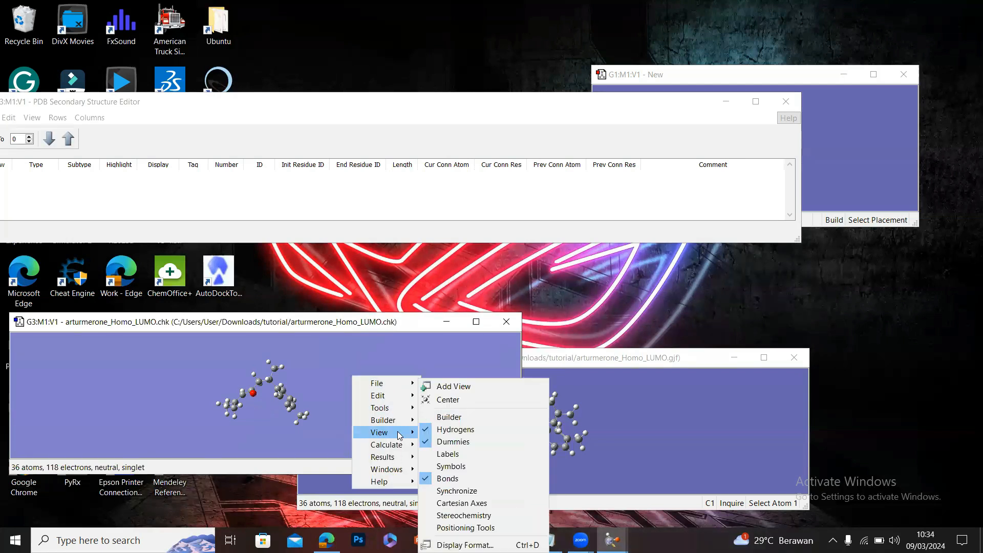
mouse_move(404, 407)
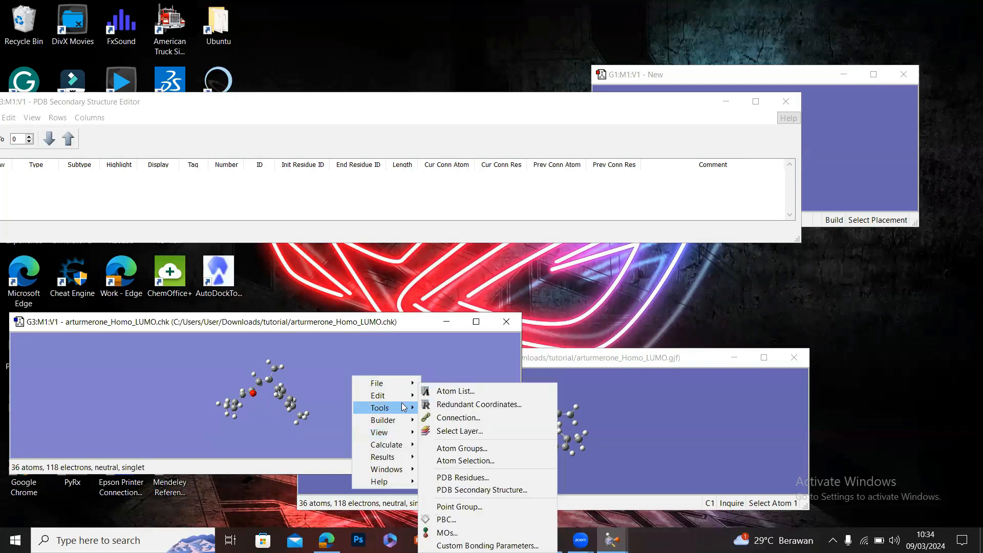
mouse_move(406, 457)
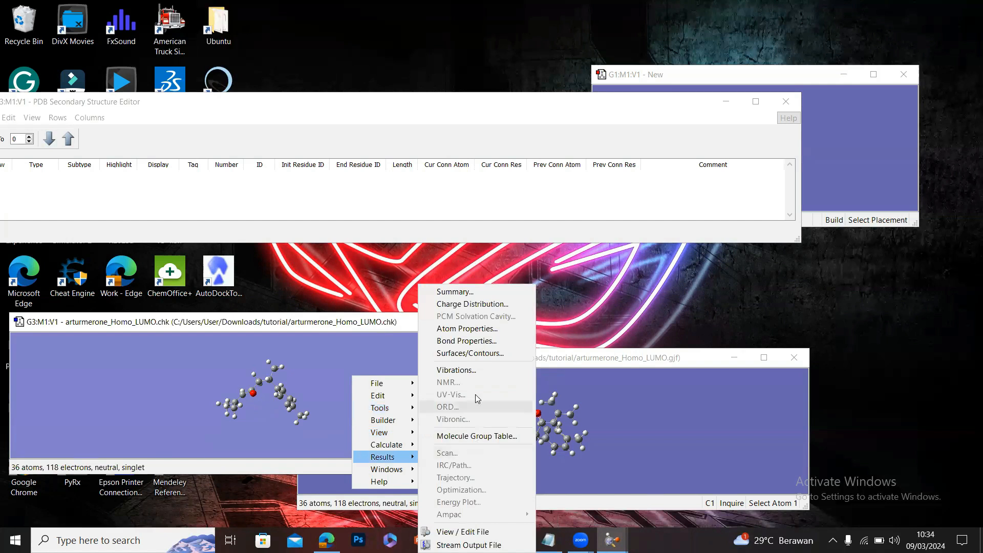
click(464, 291)
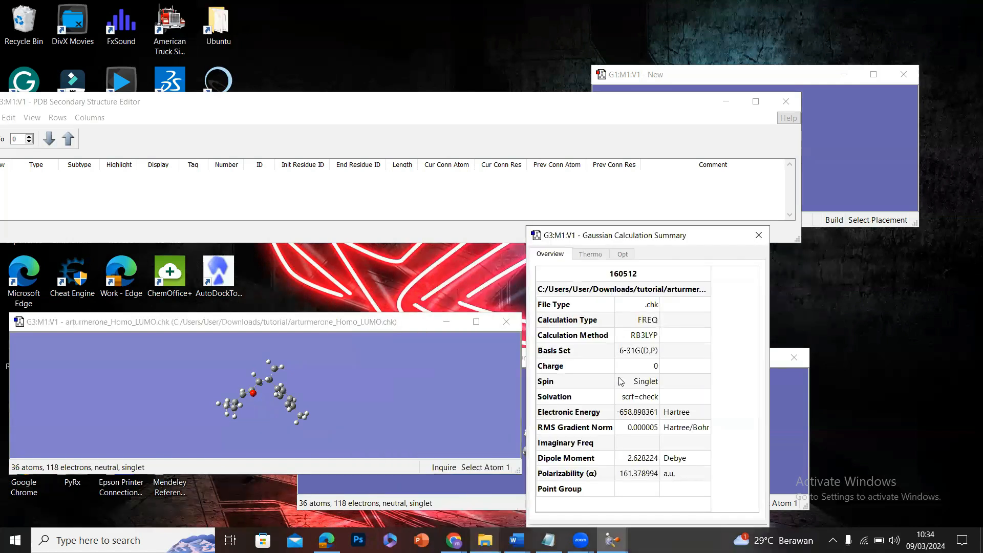
Copy the electronic energy from the calculation summary into the untitled Notepad file, and close the summary in GaussView.
click(621, 381)
click(633, 413)
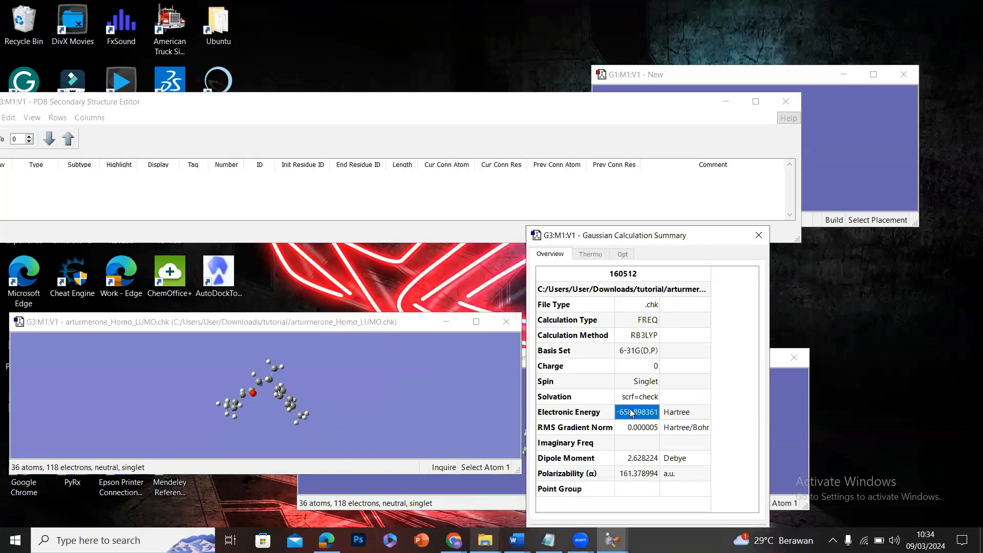
click(582, 417)
click(644, 416)
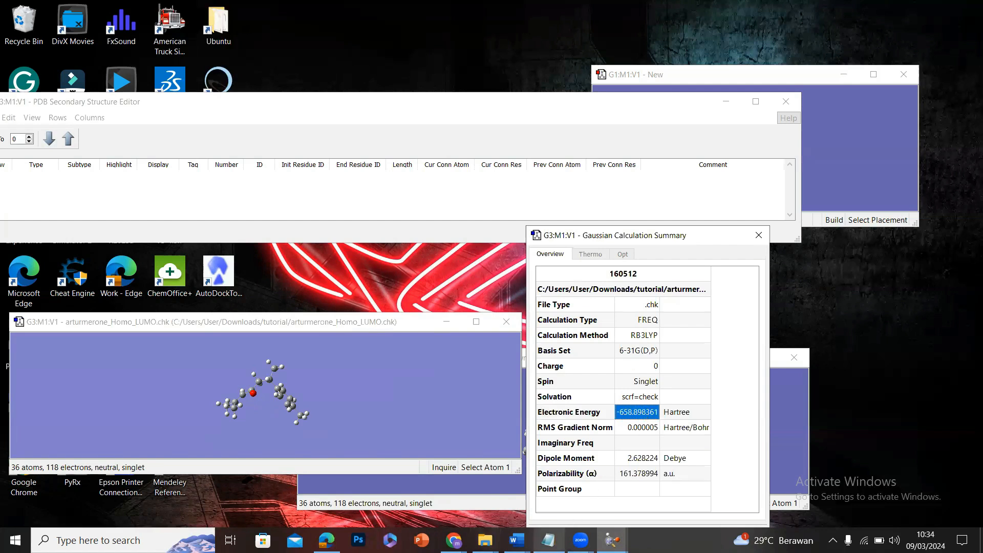
click(549, 541)
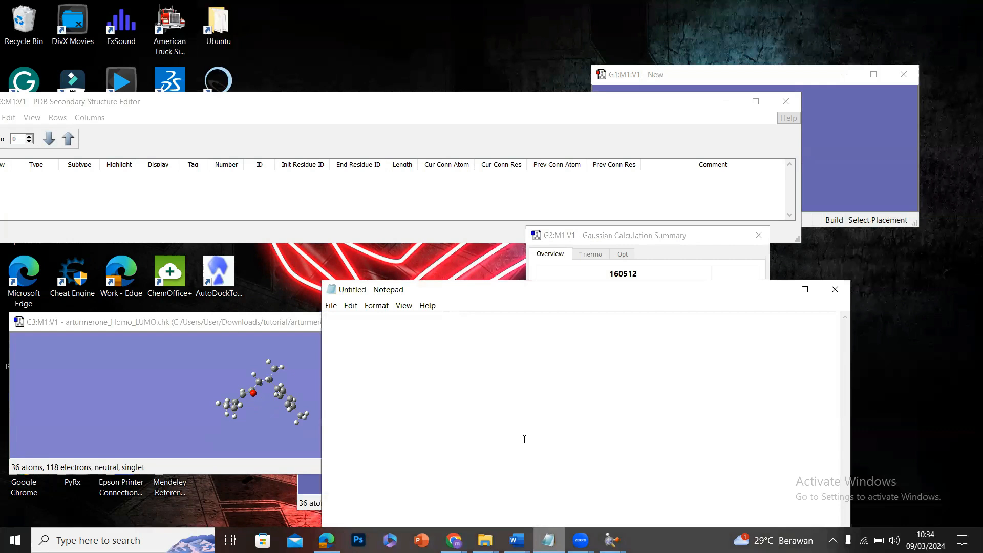
text(-658.898361)
click(302, 382)
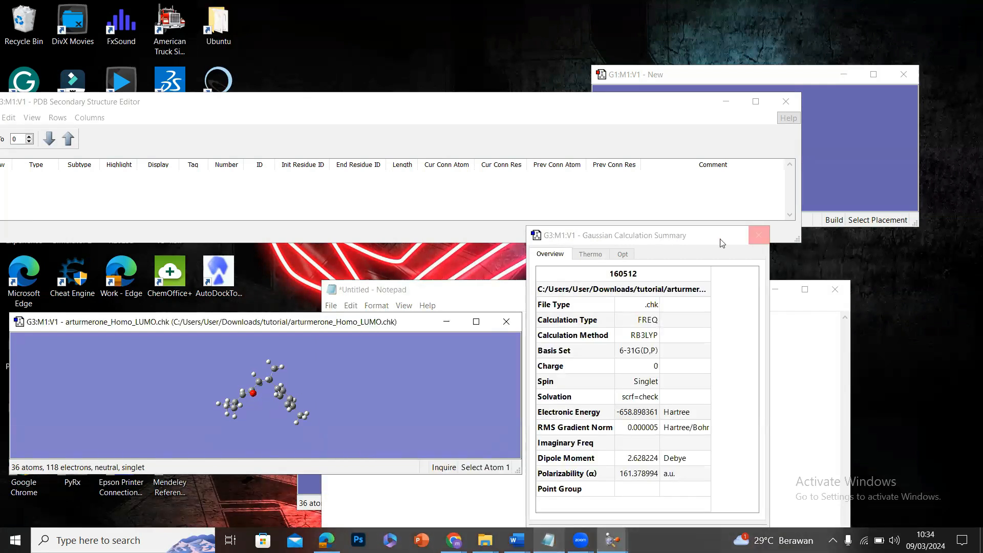
drag(719, 242, 694, 169)
click(567, 464)
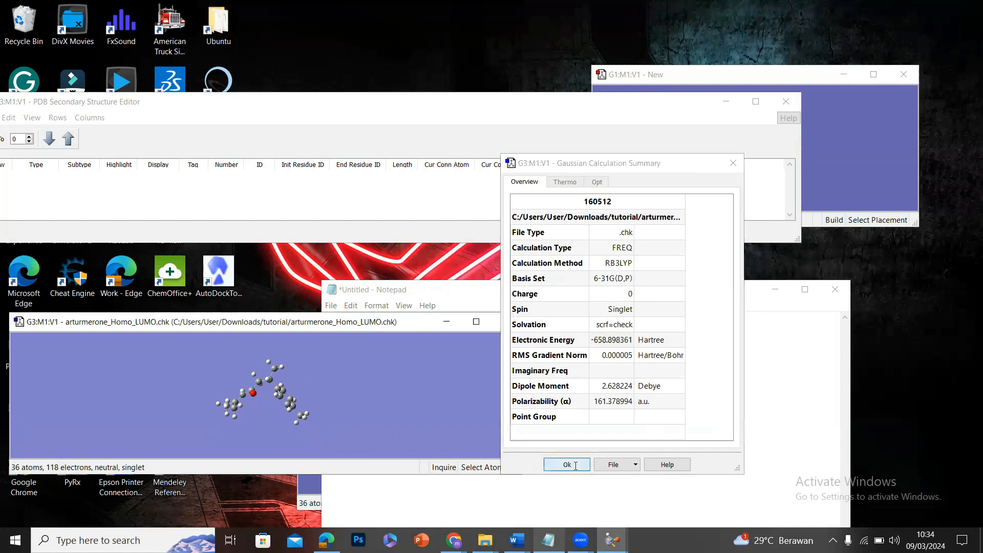
Open the molecular orbitals of the arturmerone_Homo_LUMO.chk result and keep orbitals 59 and 60 selected in the energy list.
right_click(337, 398)
mouse_move(385, 455)
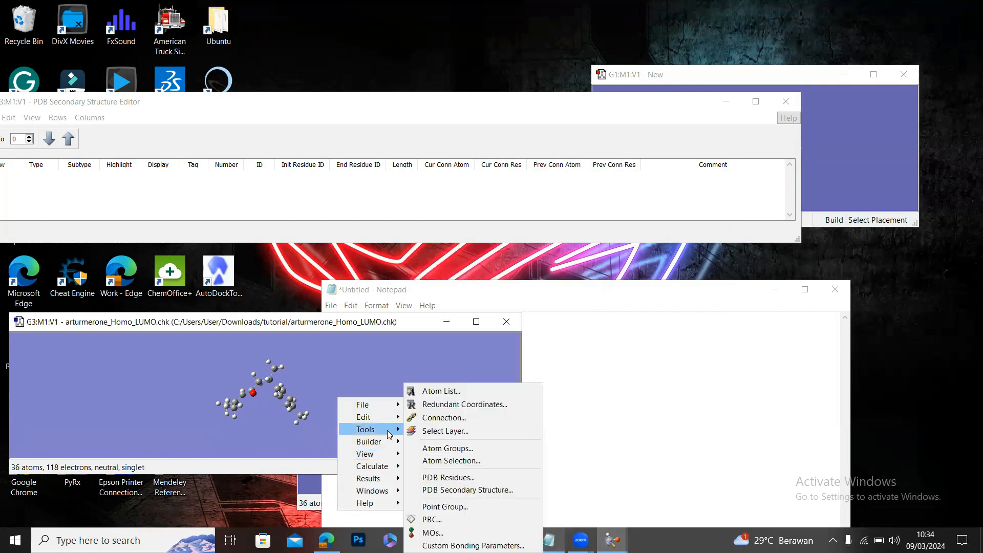
click(453, 534)
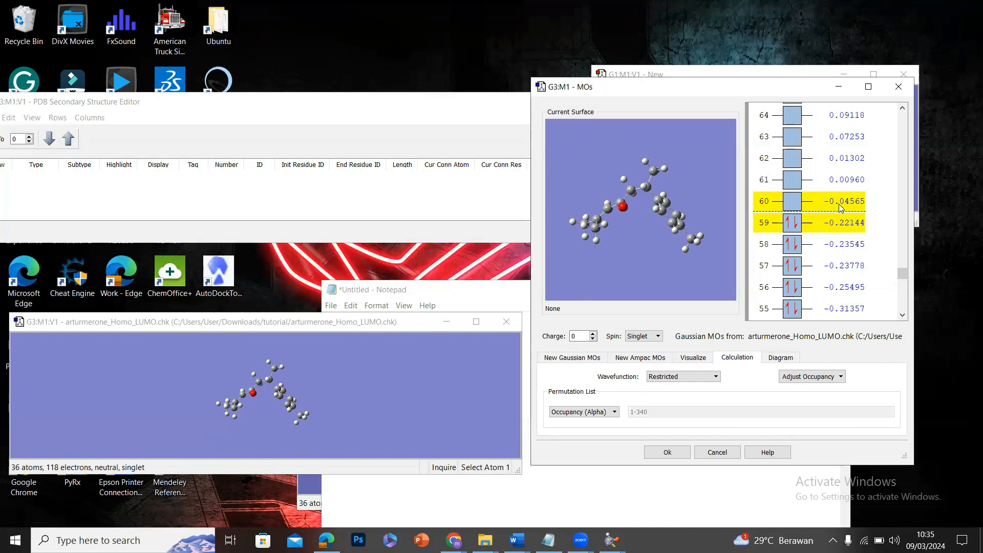
click(861, 206)
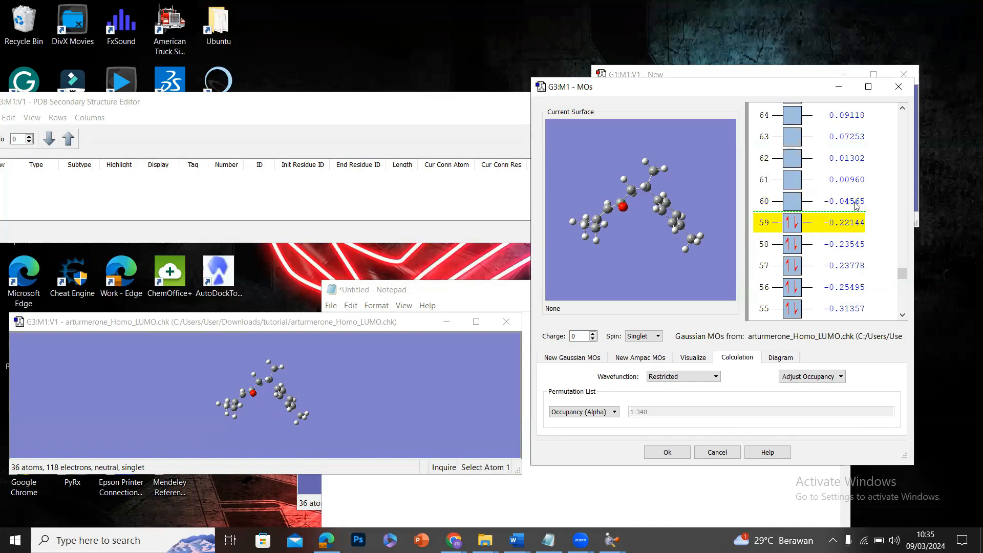
click(855, 202)
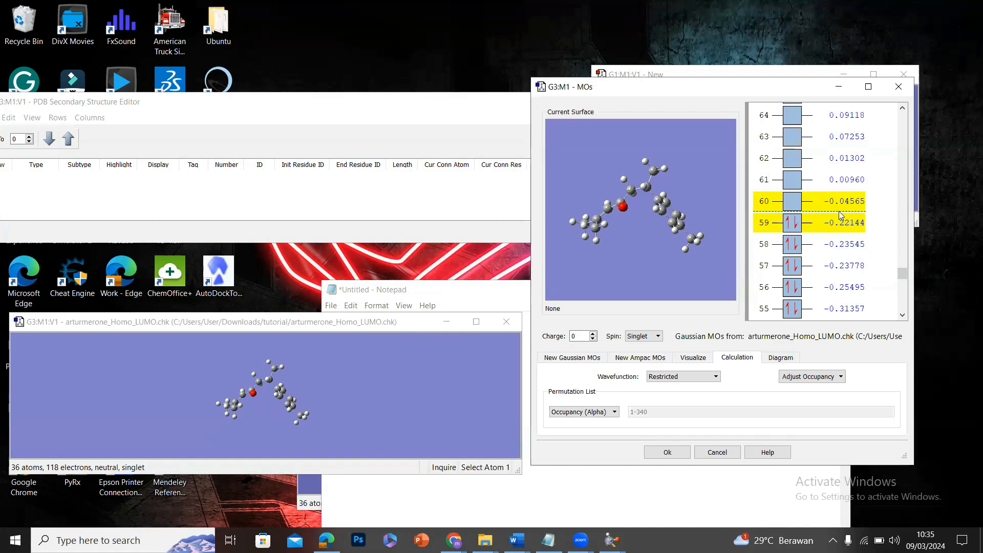